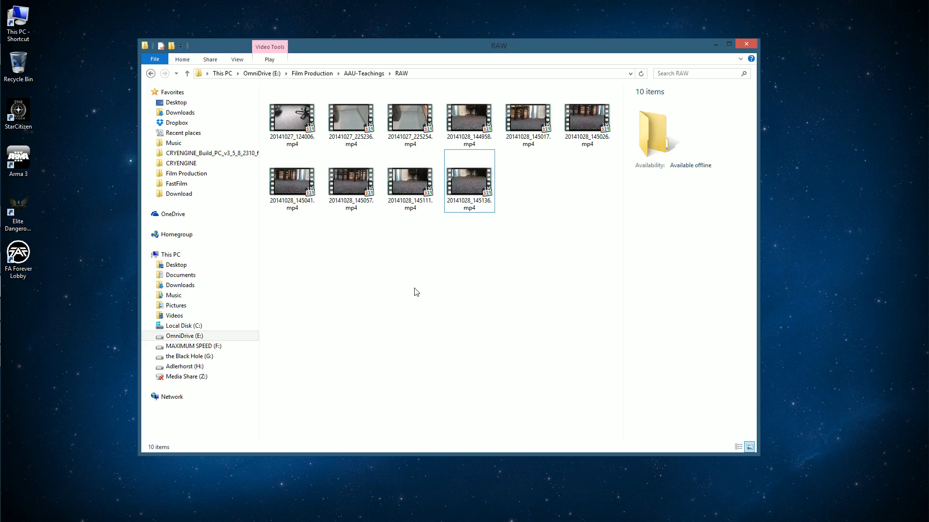
Play and skim through the clip 20141028_145136.mp4 from the RAW folder, closing the player when done.
double_click(482, 185)
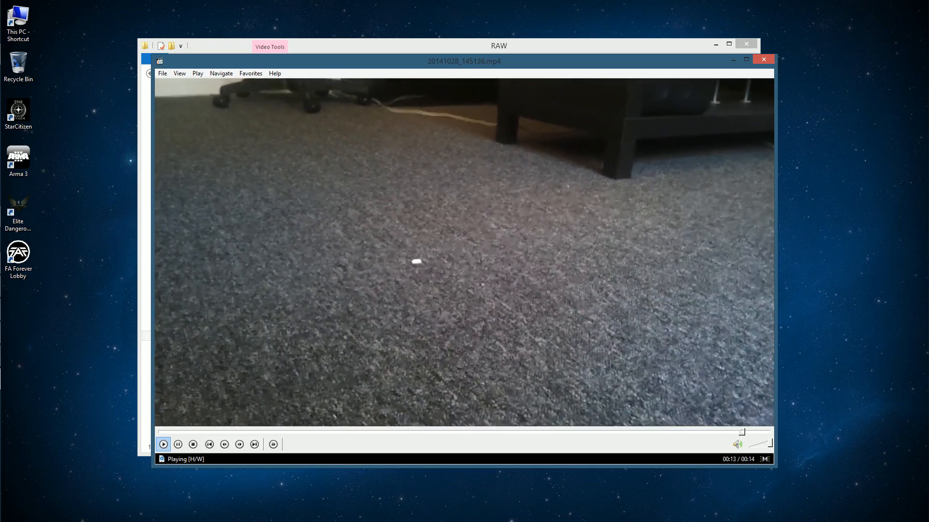
left_click(764, 59)
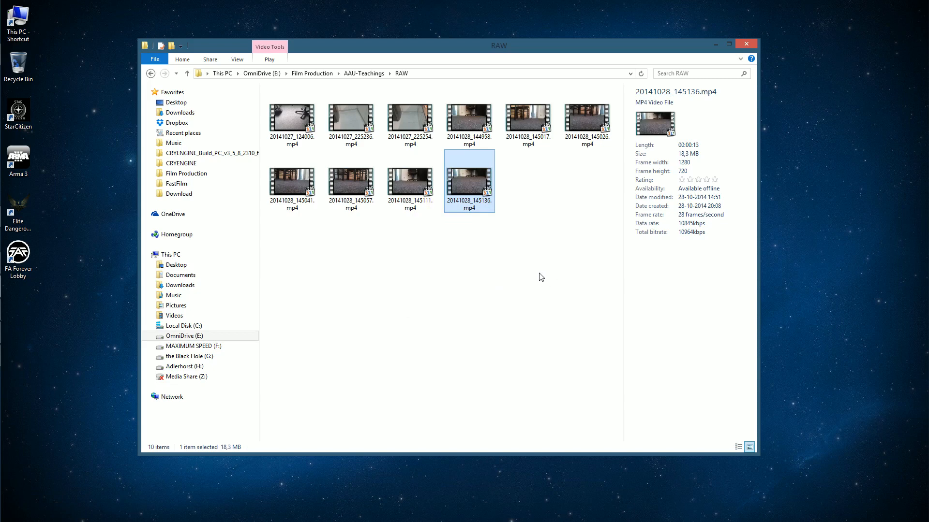
double_click(480, 191)
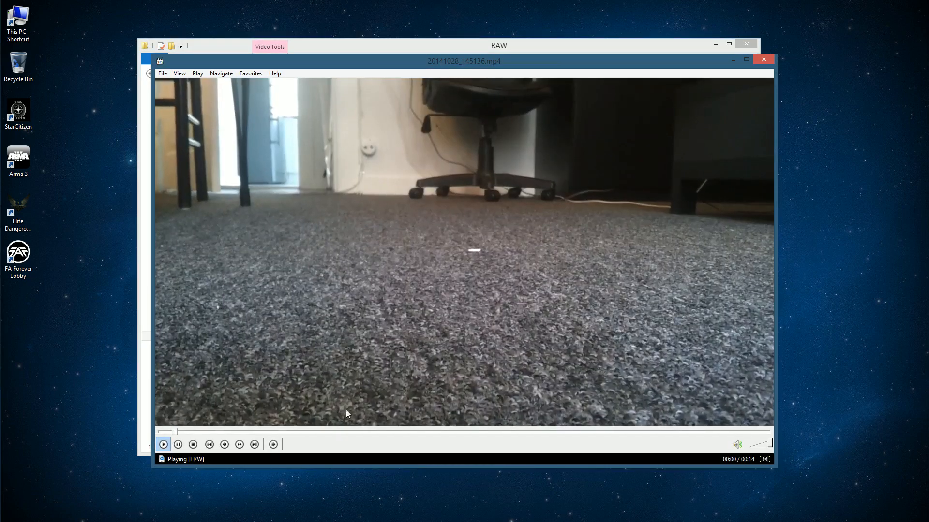
left_click(412, 433)
left_click(523, 312)
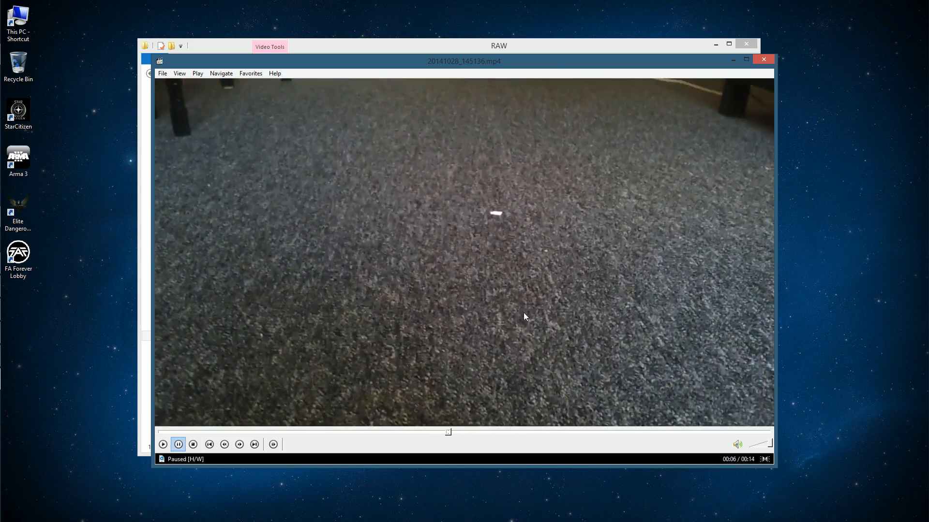
left_click(763, 60)
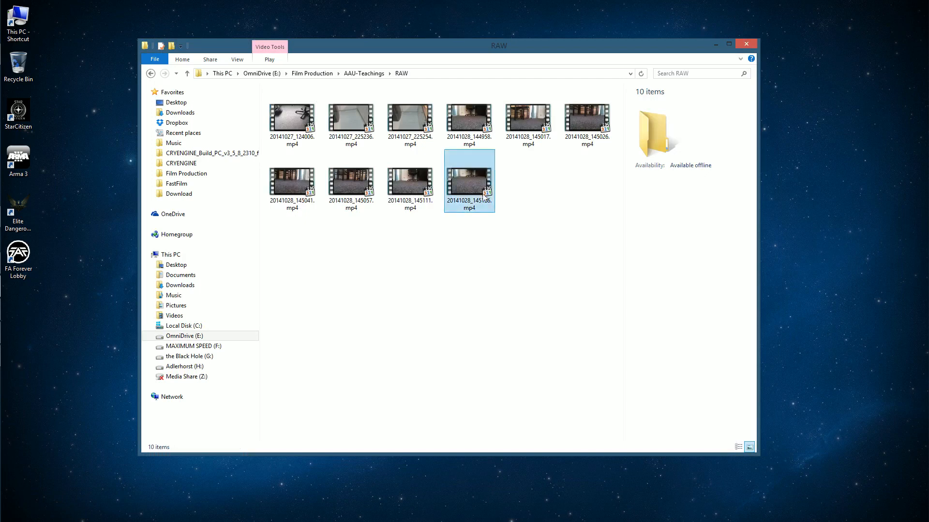
left_click(469, 180)
left_click(460, 276)
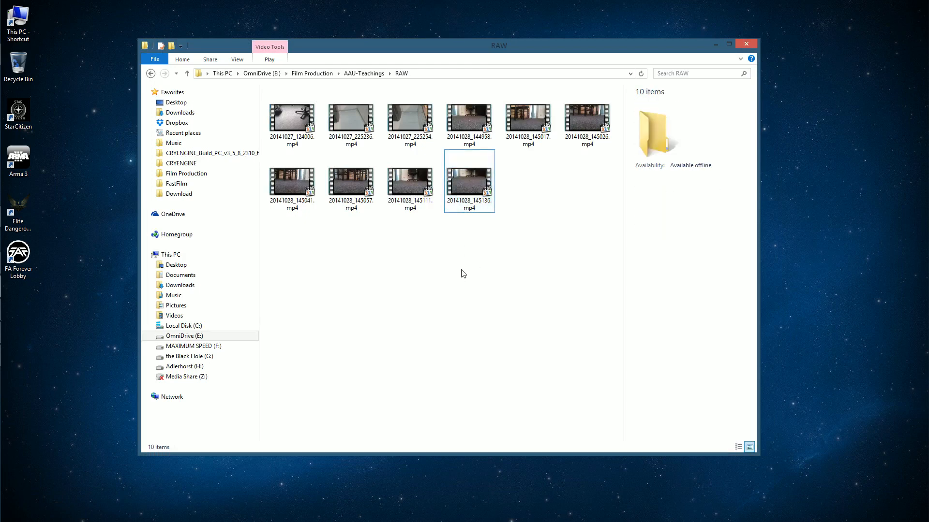
Import 20141028_145136.mp4 from the RAW folder into the After Effects project.
left_click(472, 186)
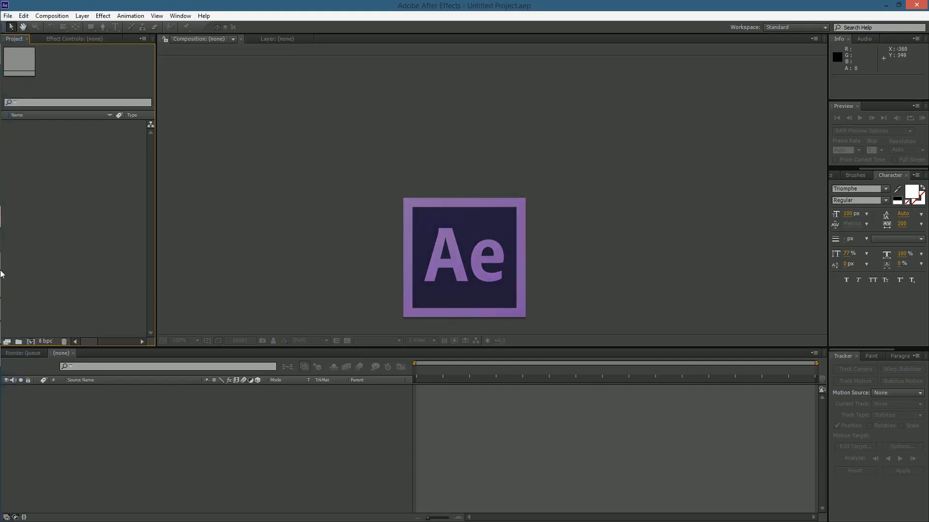
left_click(16, 285)
left_click_drag(469, 189, 52, 183)
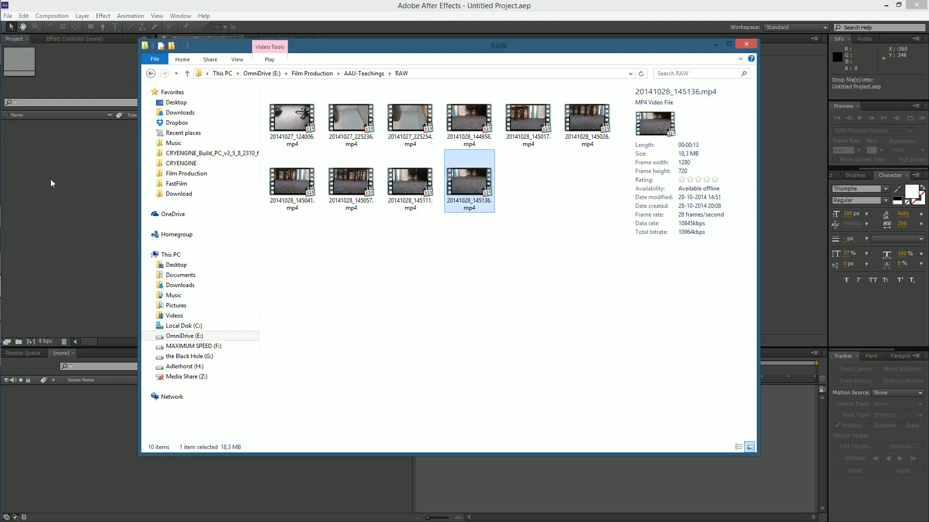
left_click(74, 209)
left_click_drag(74, 210, 73, 206)
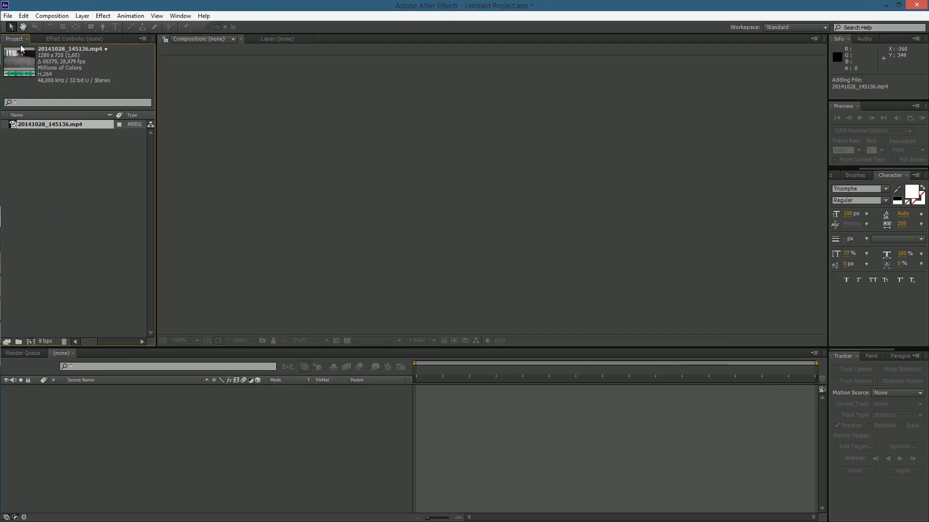
right_click(56, 125)
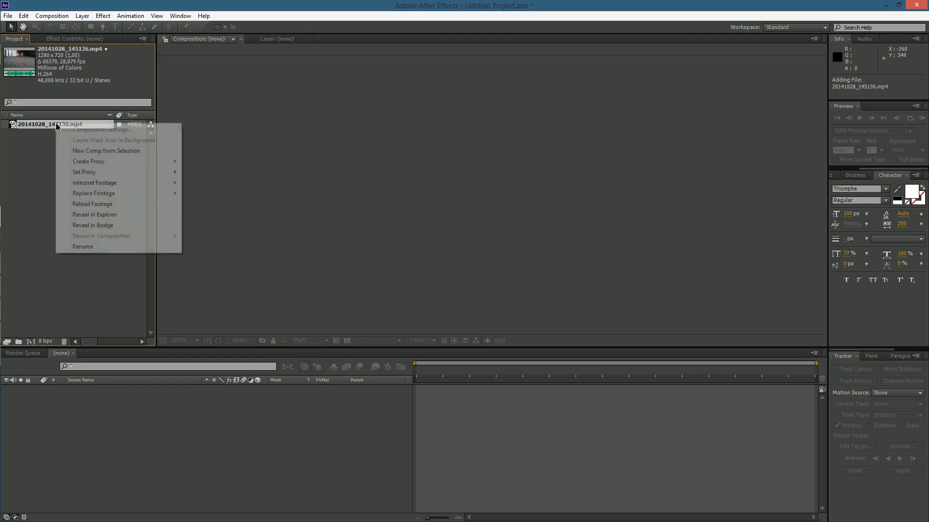
left_click(39, 144)
left_click(43, 127)
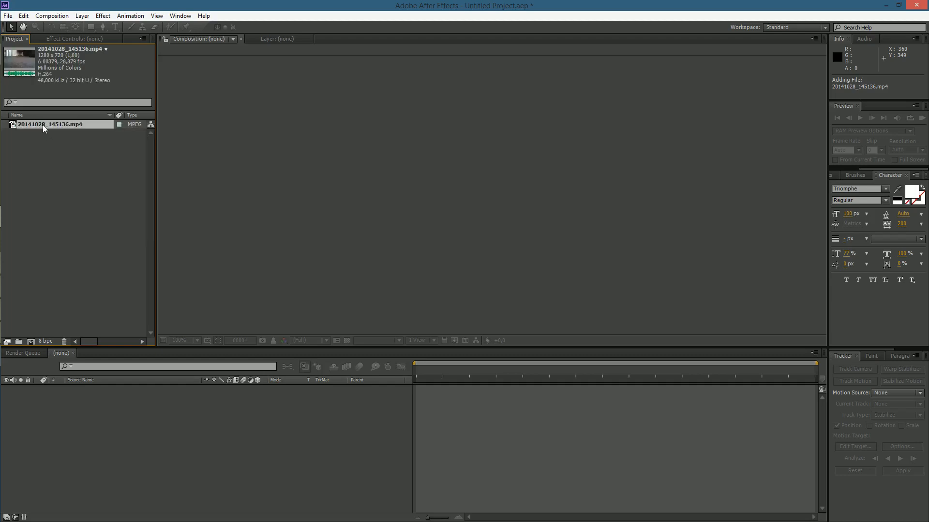
right_click(43, 125)
mouse_move(106, 185)
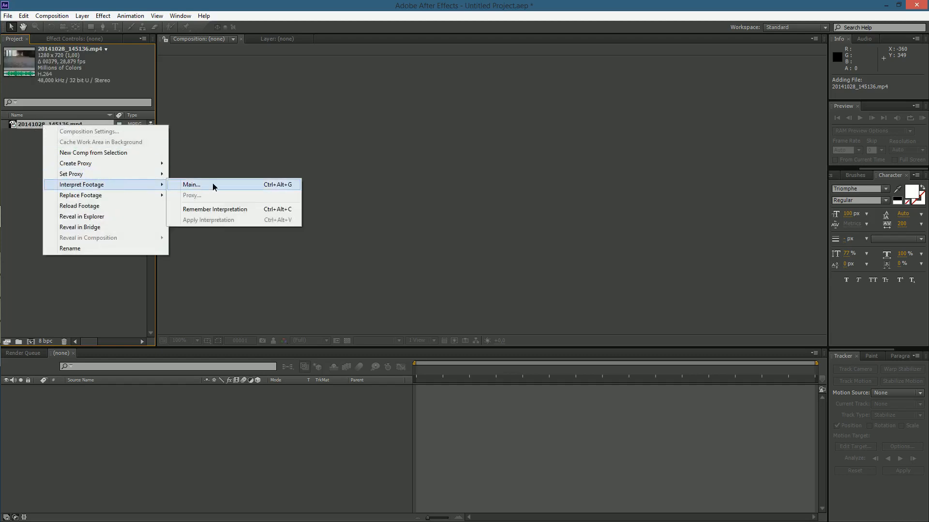
left_click(213, 186)
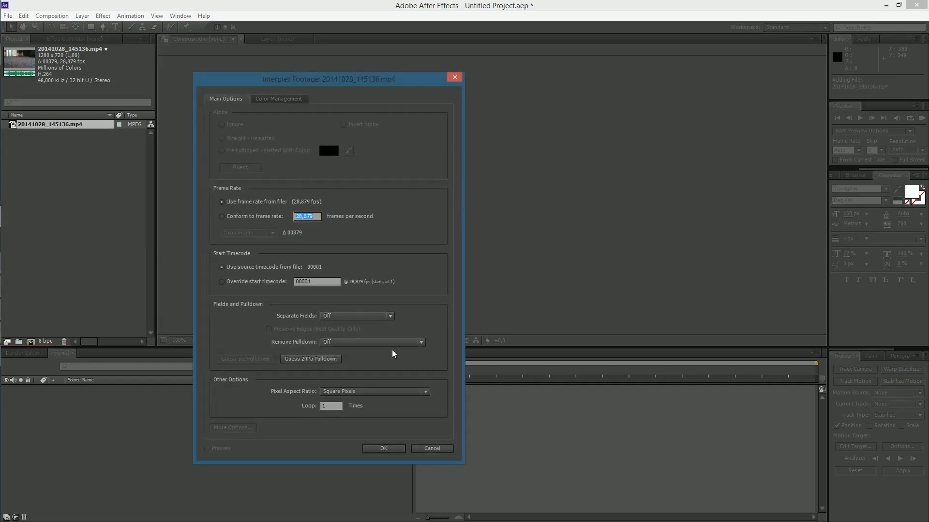
left_click(432, 448)
Interpret the imported footage so that it conforms to a frame rate of 25 frames per second.
right_click(83, 126)
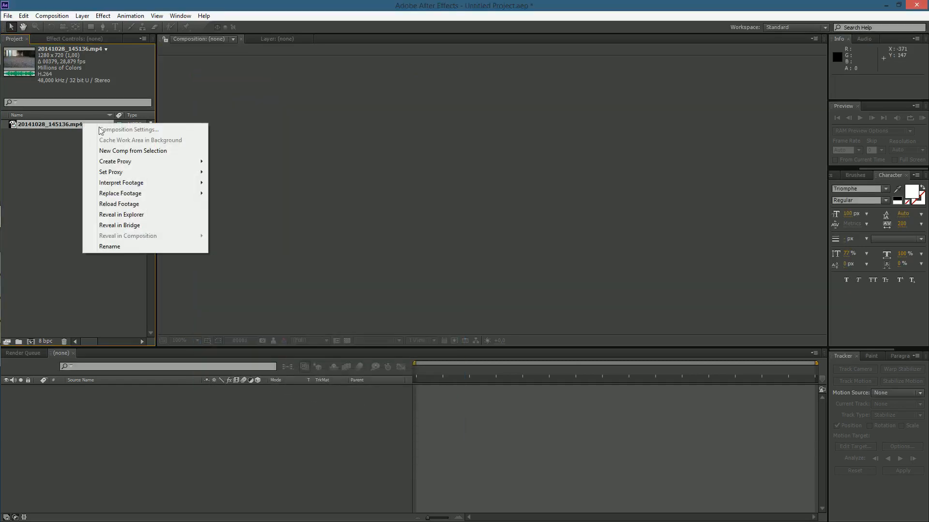
mouse_move(174, 186)
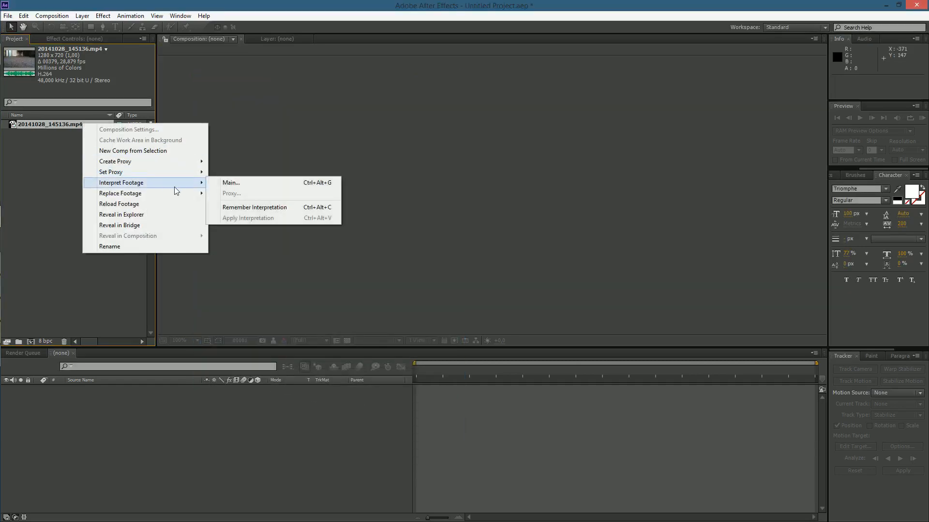
left_click(231, 183)
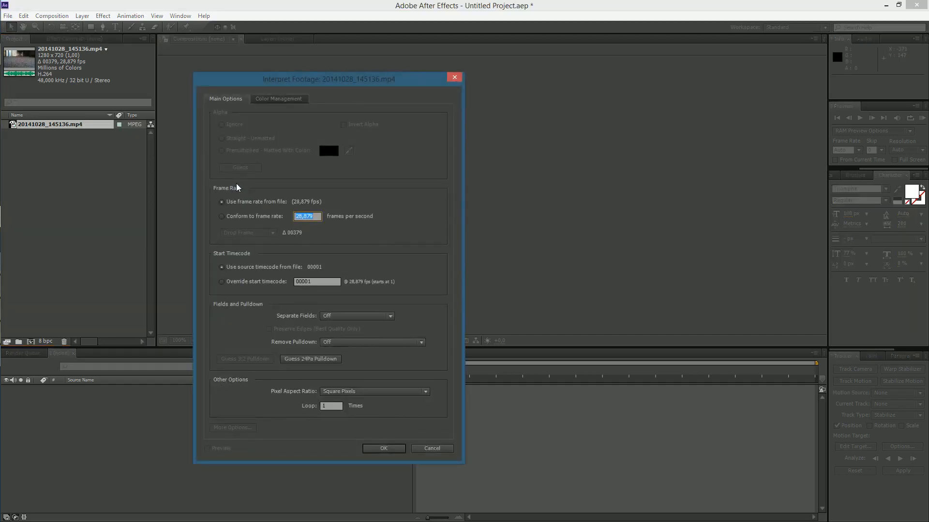
left_click_drag(314, 217, 276, 220)
type("25")
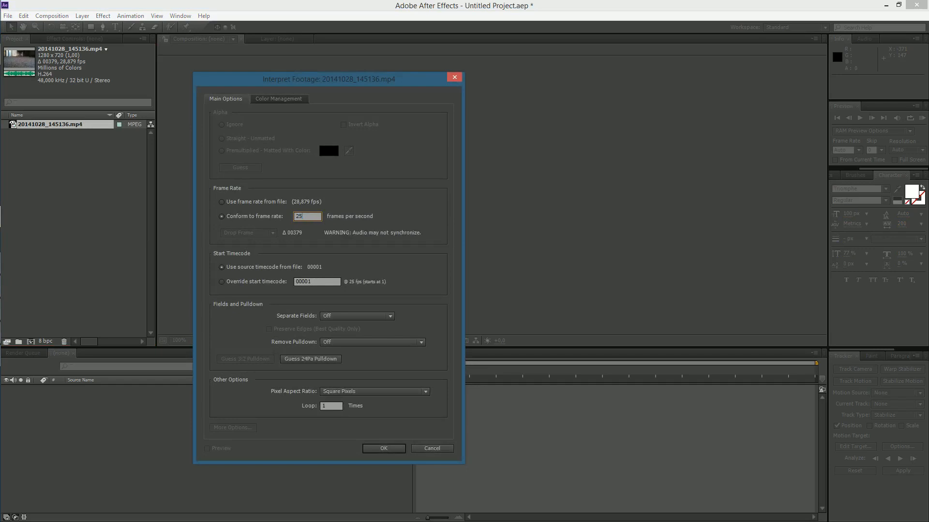
left_click(383, 449)
Create a new composition from the 20141028_145136.mp4 footage.
left_click(91, 212)
left_click(62, 125)
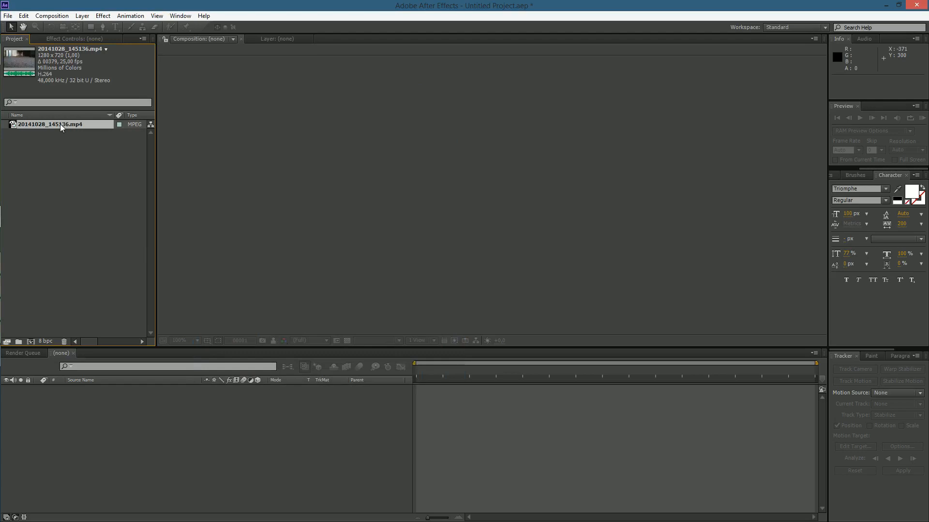
left_click(56, 144)
left_click_drag(56, 124, 144, 430)
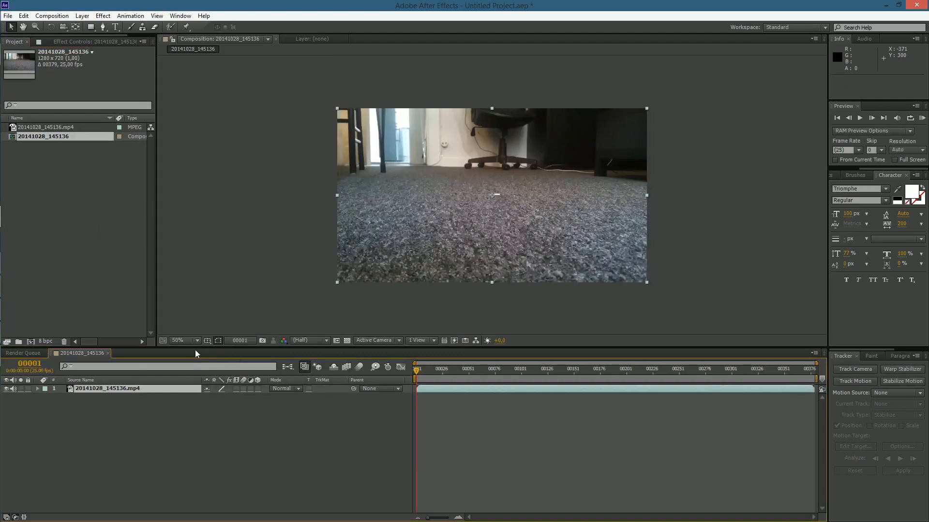
Set the work area from frame 127 to frame 349 and trim the composition to it.
left_click_drag(416, 370, 575, 370)
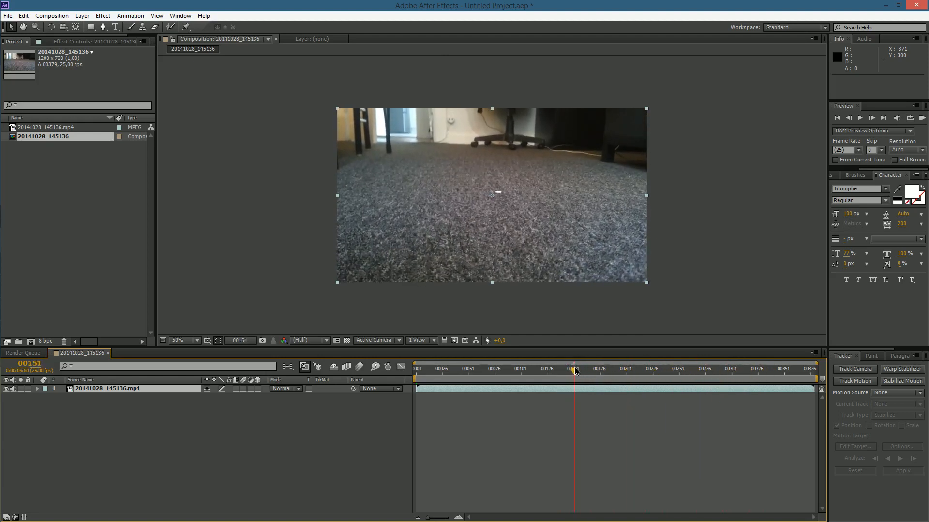
left_click_drag(590, 371, 554, 369)
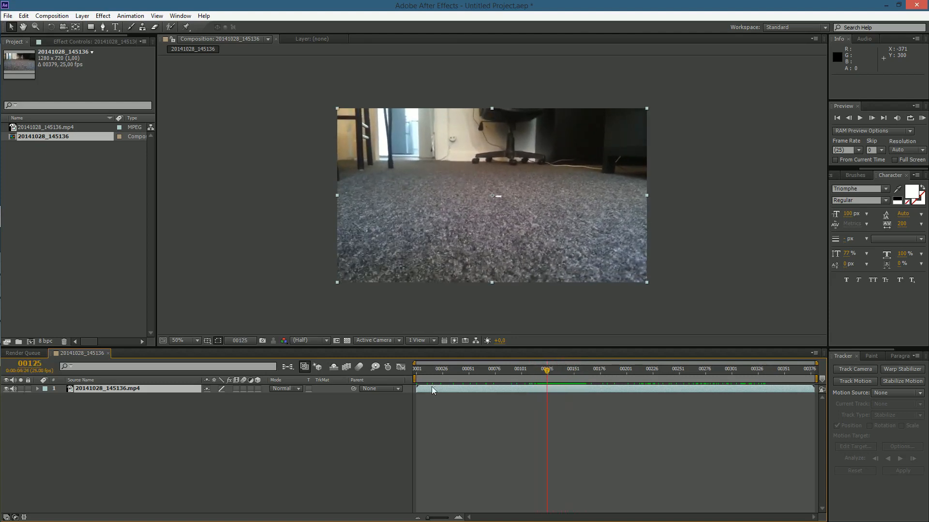
left_click_drag(415, 379, 788, 379)
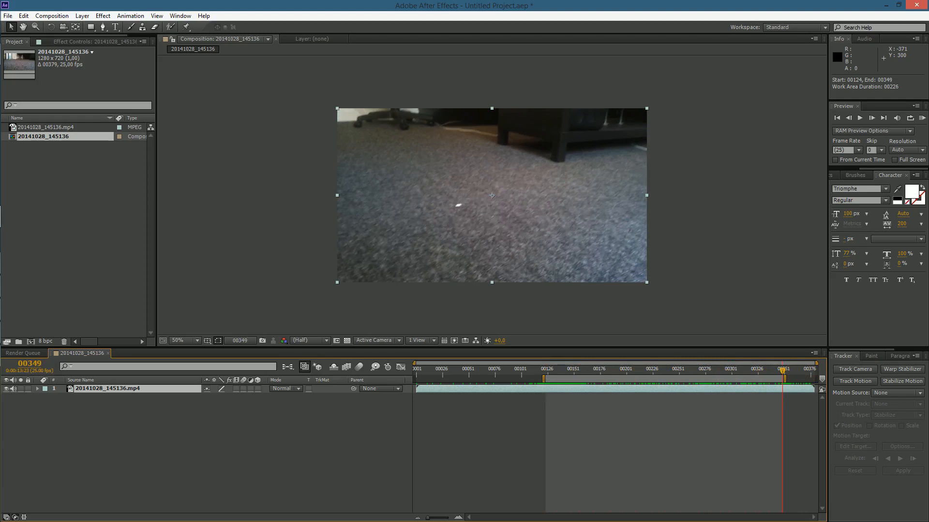
mouse_move(543, 379)
left_mouse_down()
mouse_move(576, 380)
mouse_move(547, 379)
left_mouse_up()
right_click(570, 381)
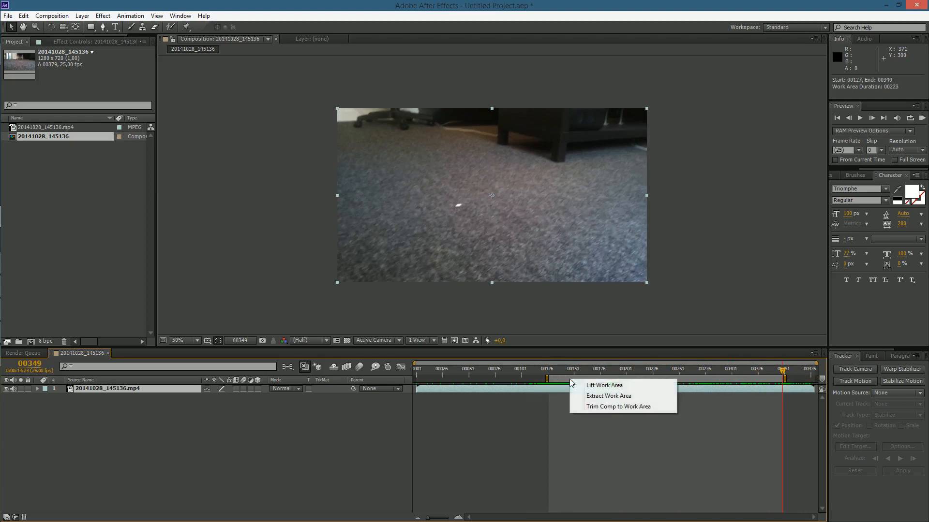
left_click(616, 407)
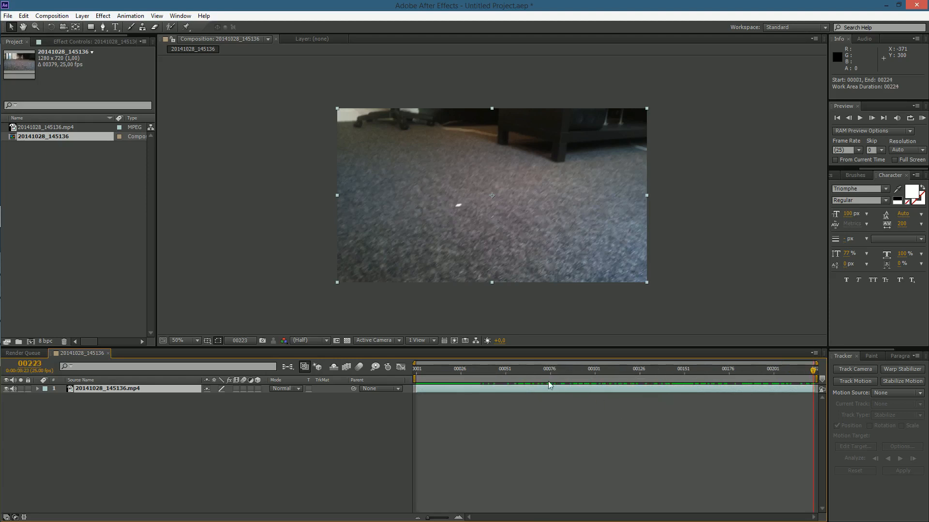
Scrub through the trimmed composition, return to its first frame and add it to the render queue.
left_click_drag(447, 376, 821, 371)
left_click_drag(441, 374, 325, 371)
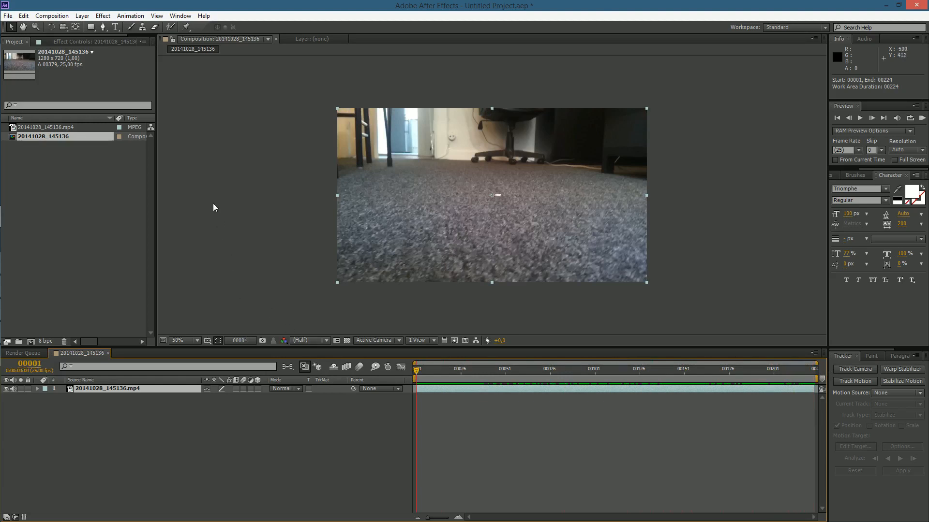
left_click(51, 16)
mouse_move(103, 16)
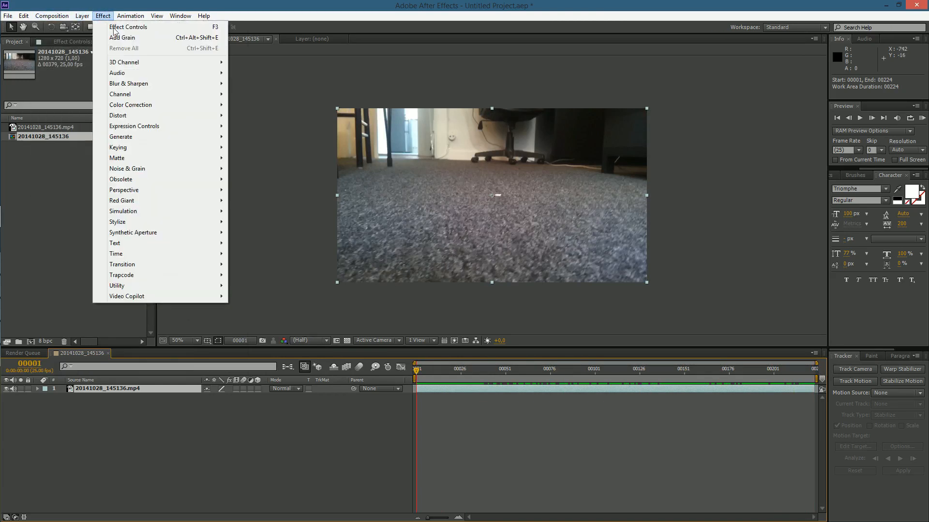
left_click(51, 15)
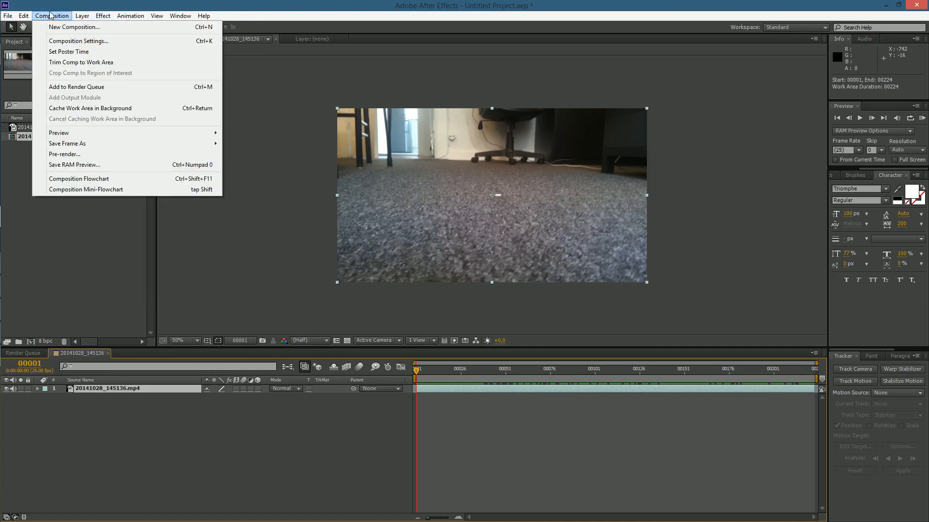
left_click(68, 87)
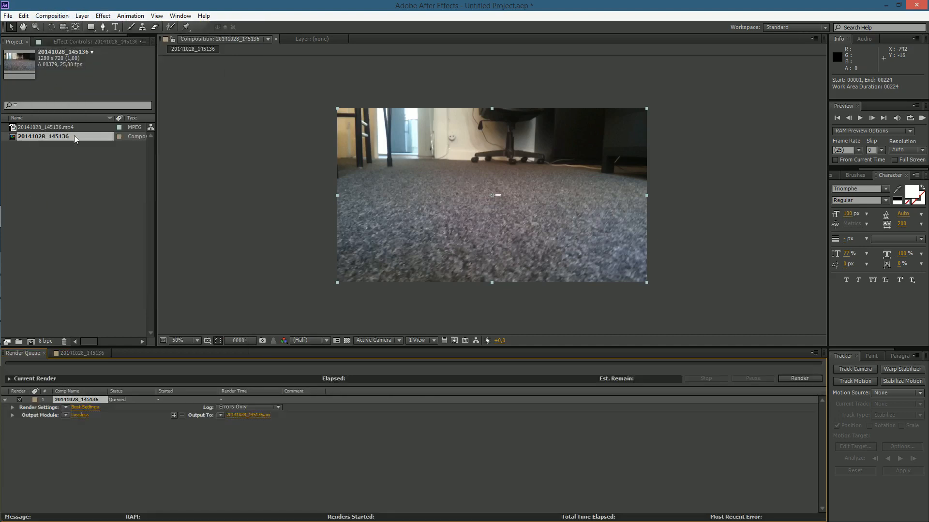
Set the output module's format to PNG Sequence for the queued composition.
left_click(80, 415)
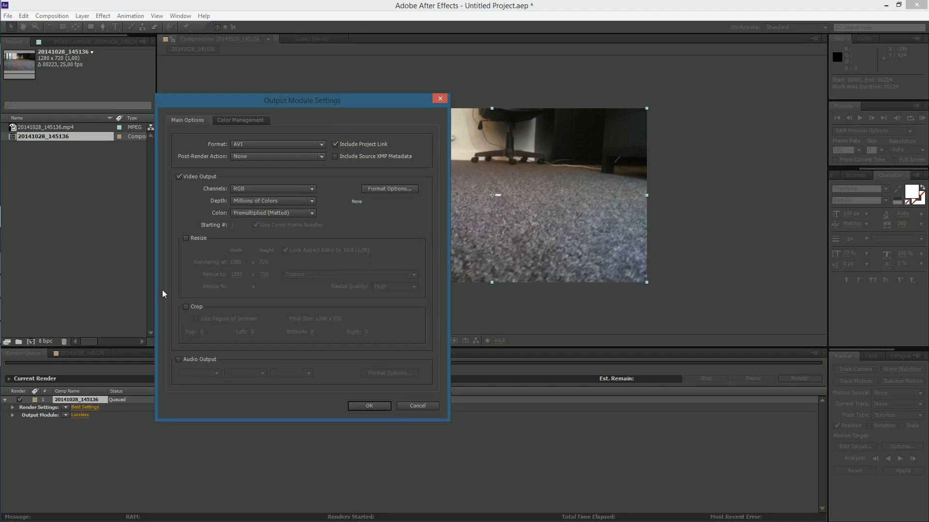
left_click(263, 144)
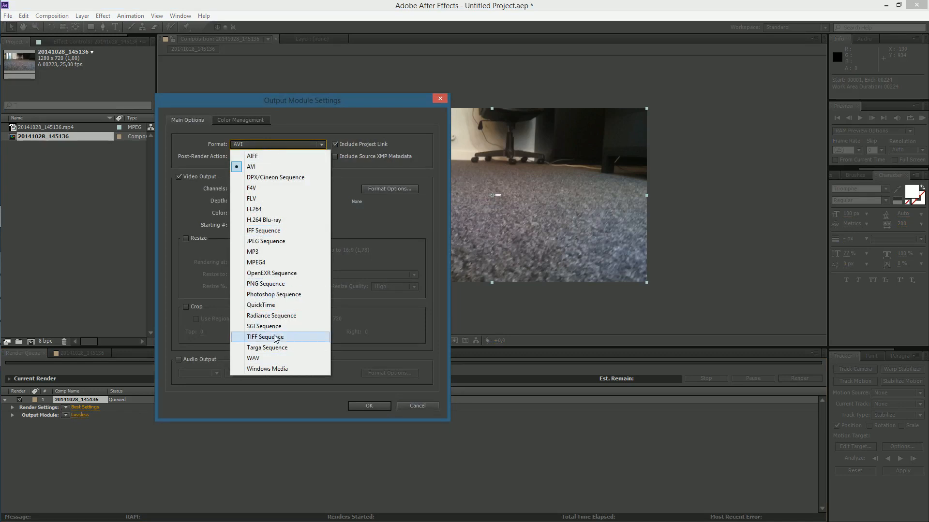
left_click(283, 283)
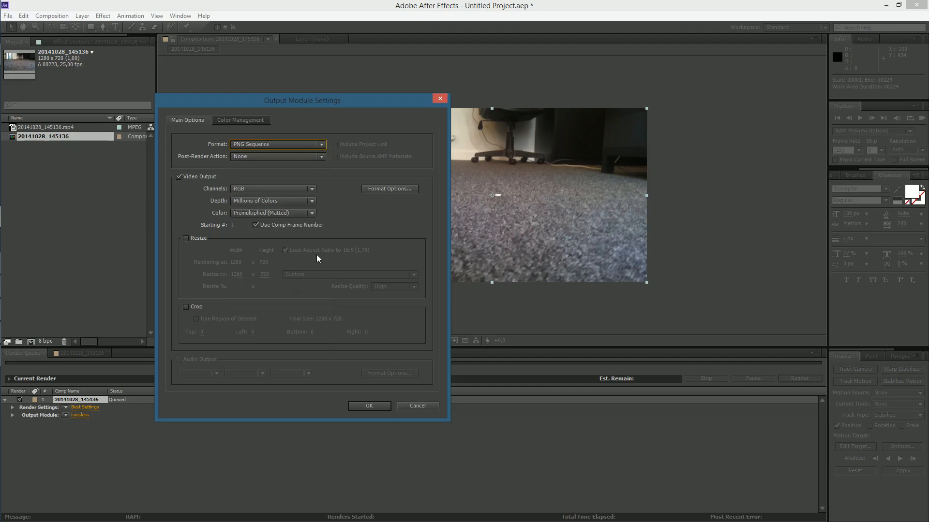
left_click(368, 406)
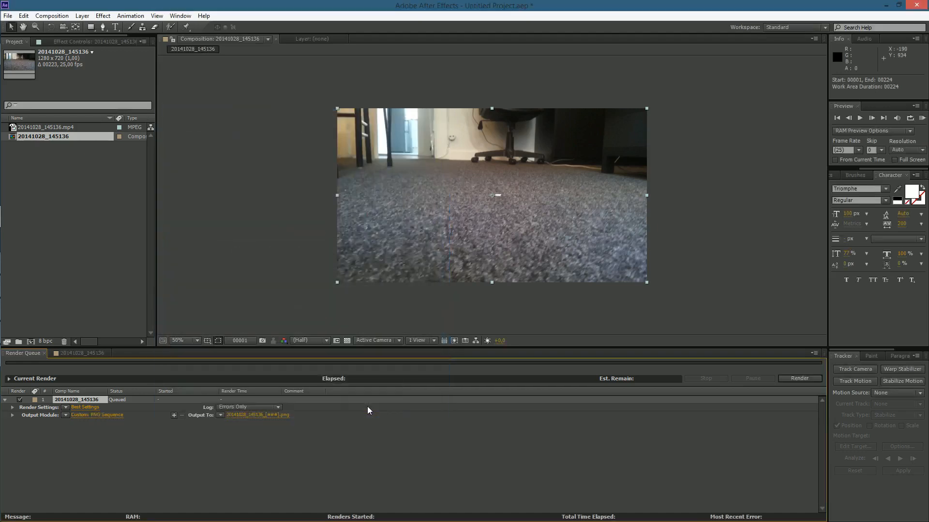
Create a folder named Stack inside AAU-Teachings and open it as the destination for the render output.
left_click(257, 415)
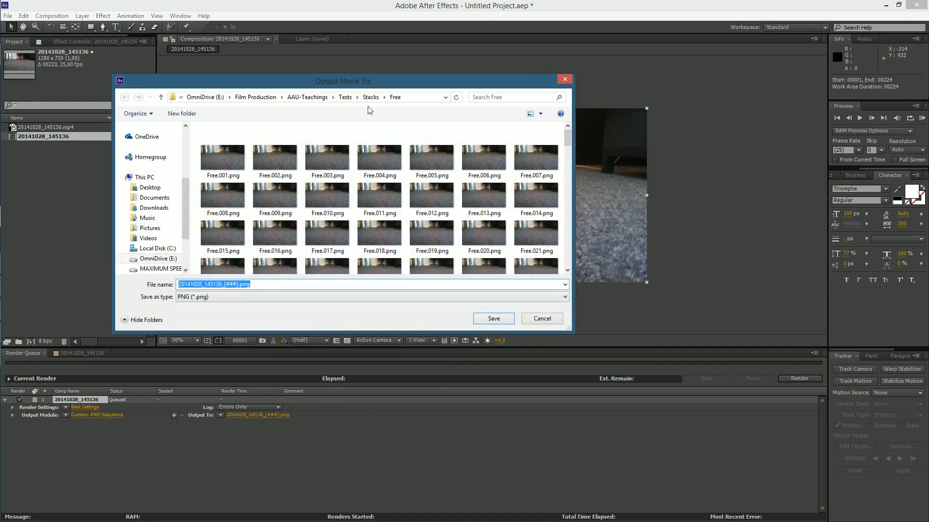
left_click(345, 97)
left_click(338, 97)
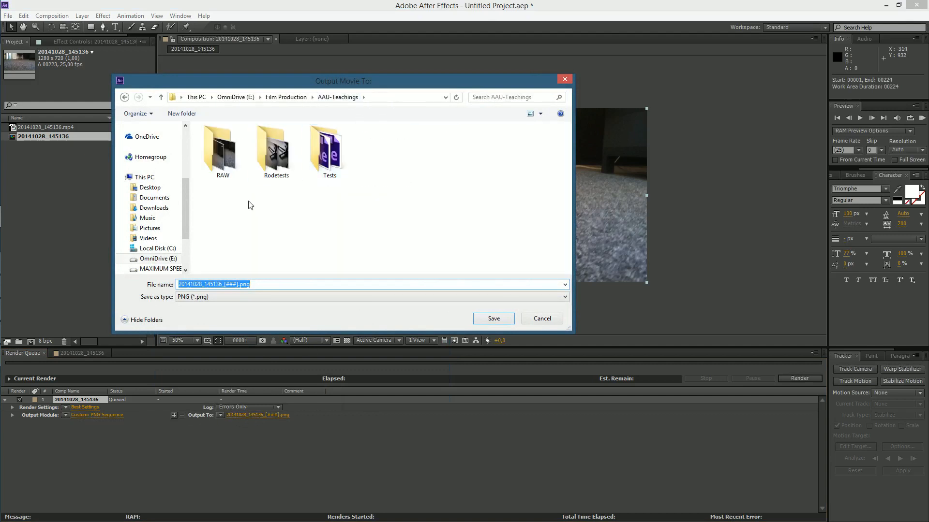
left_click(253, 202)
right_click(308, 206)
mouse_move(367, 307)
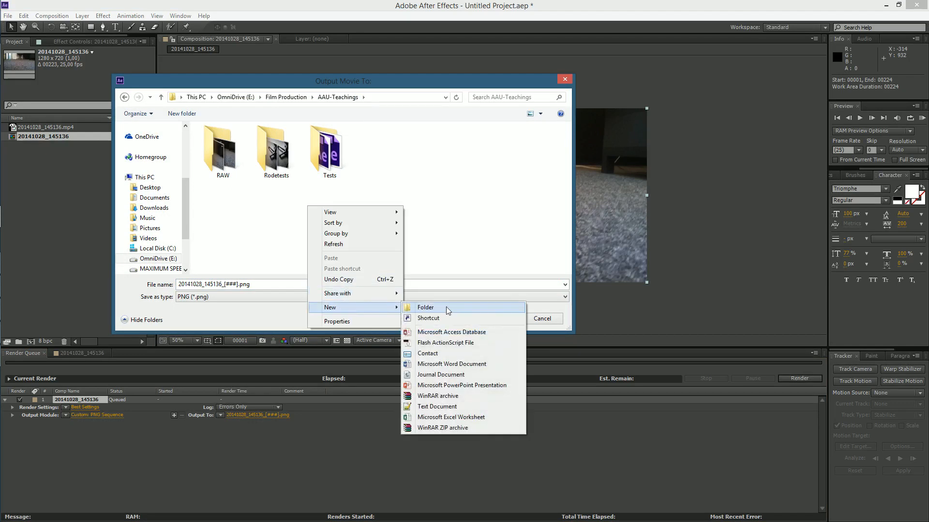
left_click(446, 309)
type("Stack")
key("Return")
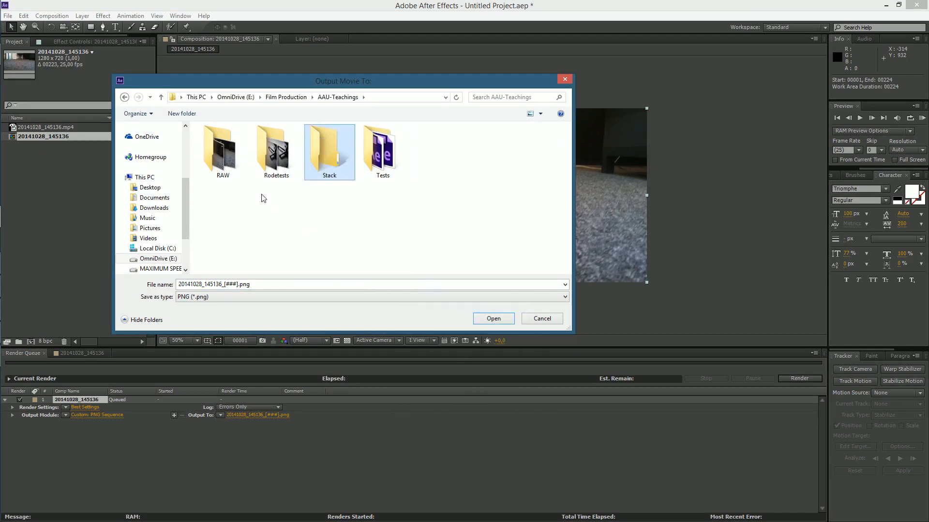
double_click(342, 166)
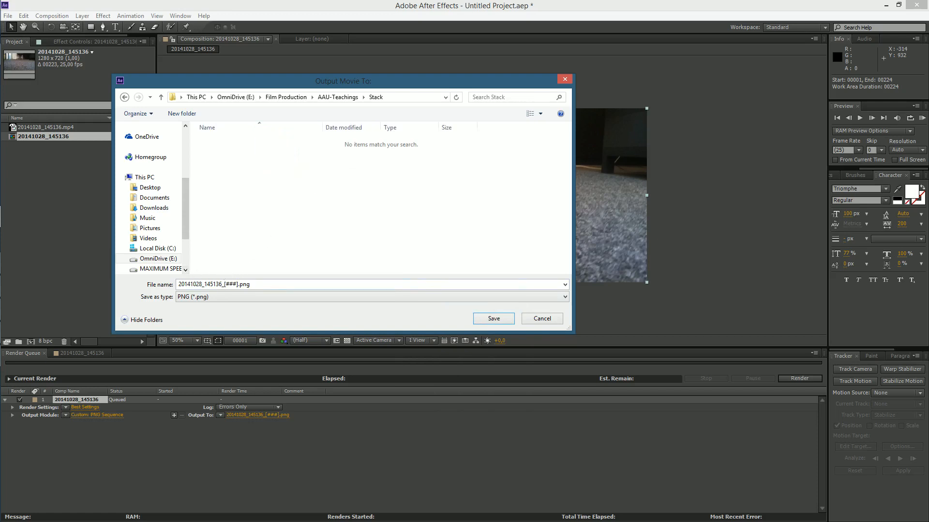
Name the output sequence Floor.[###].png in the Stack folder and render the queued composition.
left_click(220, 284)
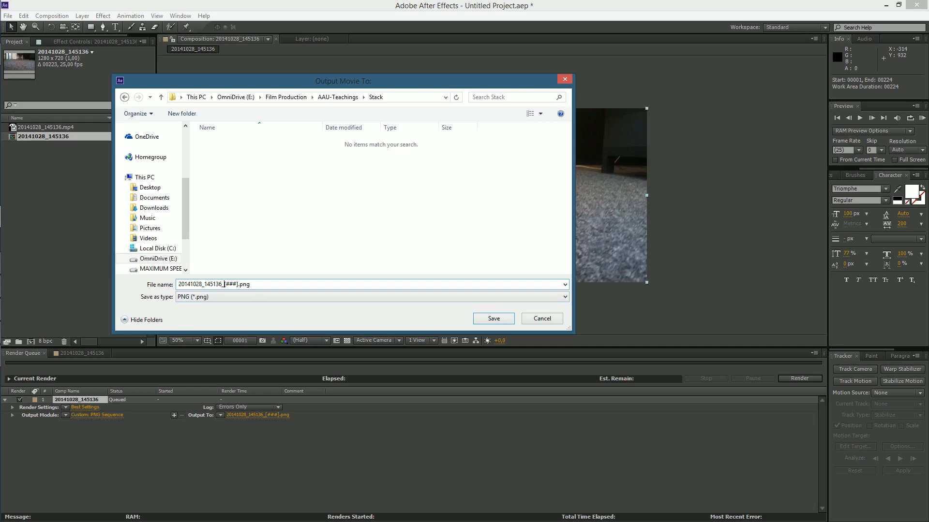
left_click(223, 285)
key("BackSpace")
left_click_drag(223, 285, 178, 285)
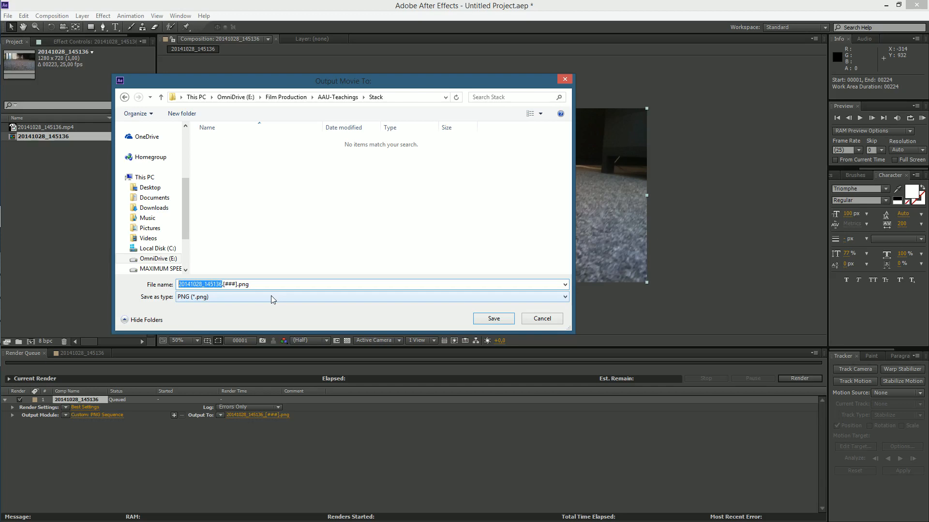
type("Floor.")
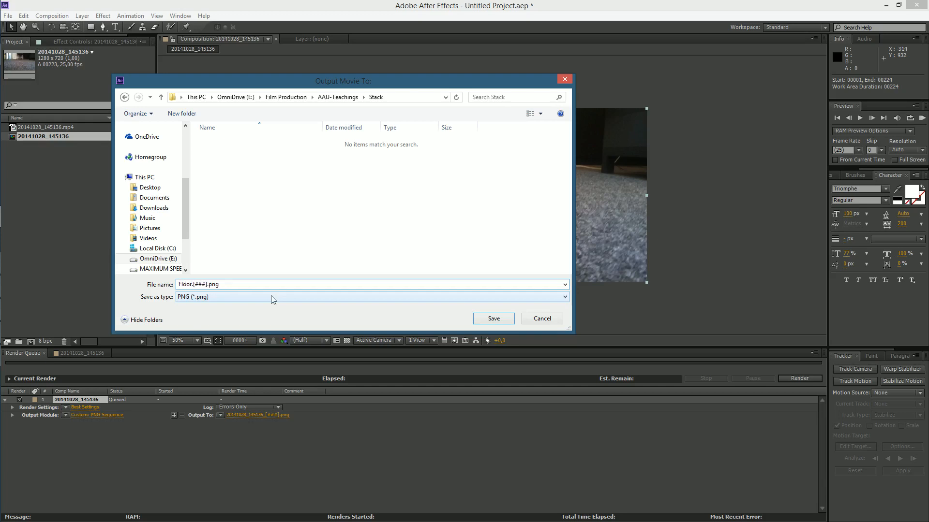
key("BackSpace")
type(".")
left_click(494, 320)
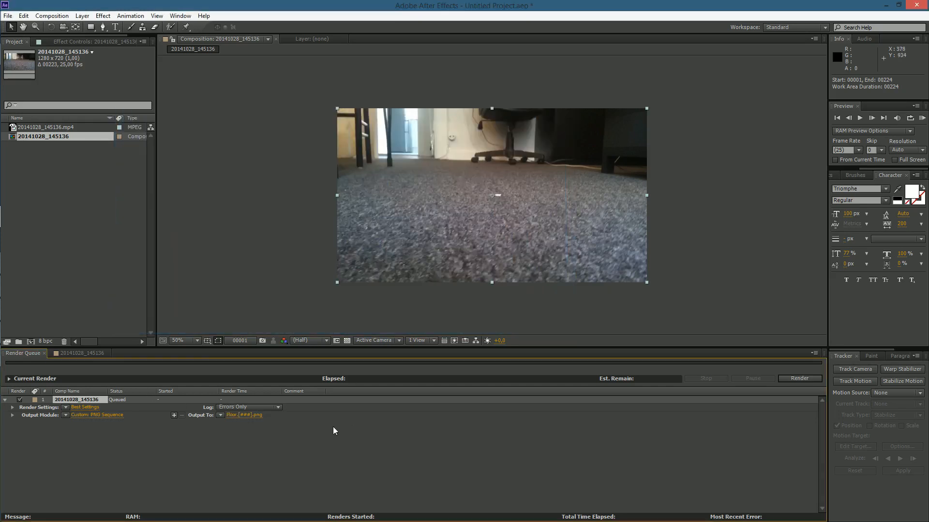
left_click(798, 380)
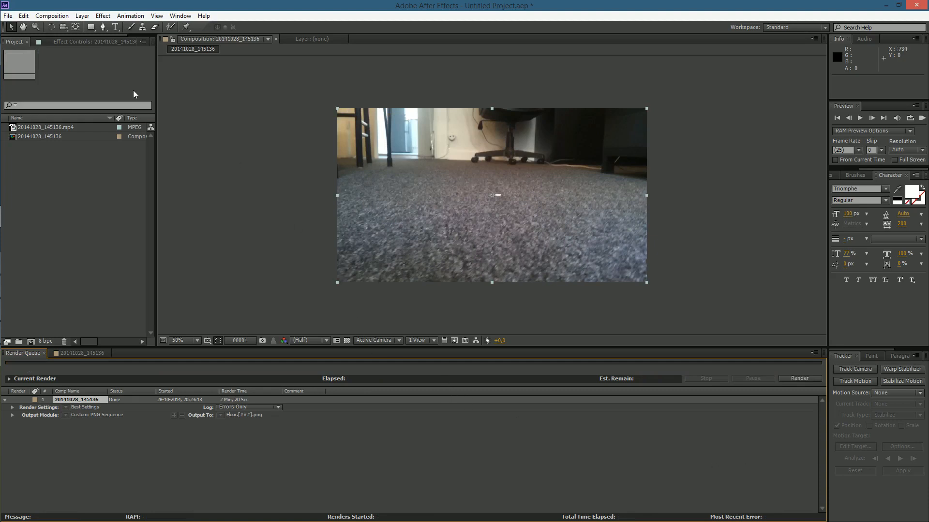
Save the project as Floor.aep in the AAU-Teachings folder.
left_click(14, 16)
left_click(286, 94)
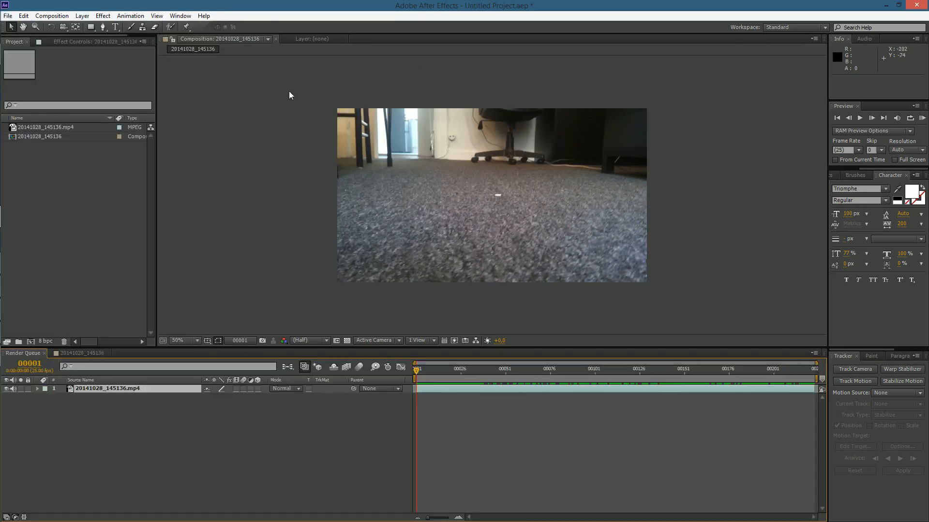
left_click(7, 15)
mouse_move(68, 105)
left_click(205, 106)
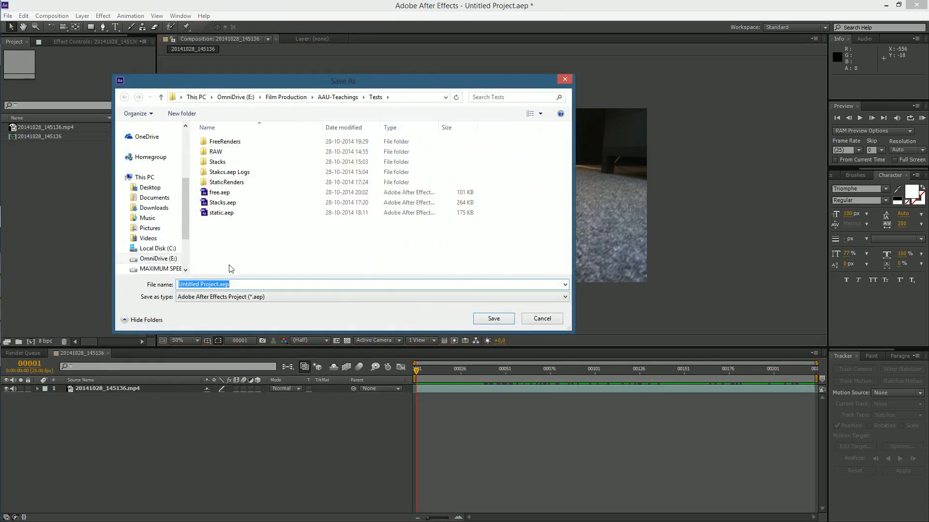
left_click(337, 98)
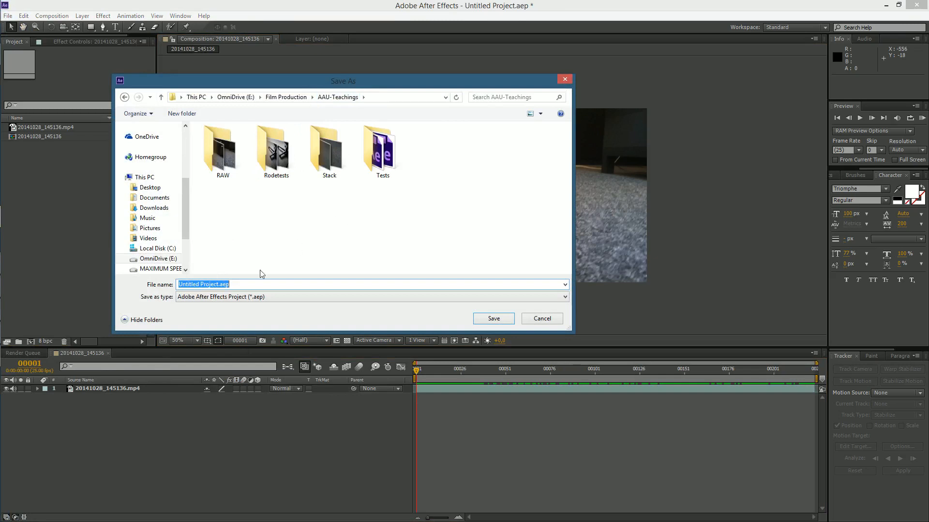
left_click(218, 285)
left_click_drag(218, 284, 4, 286)
type("Floor")
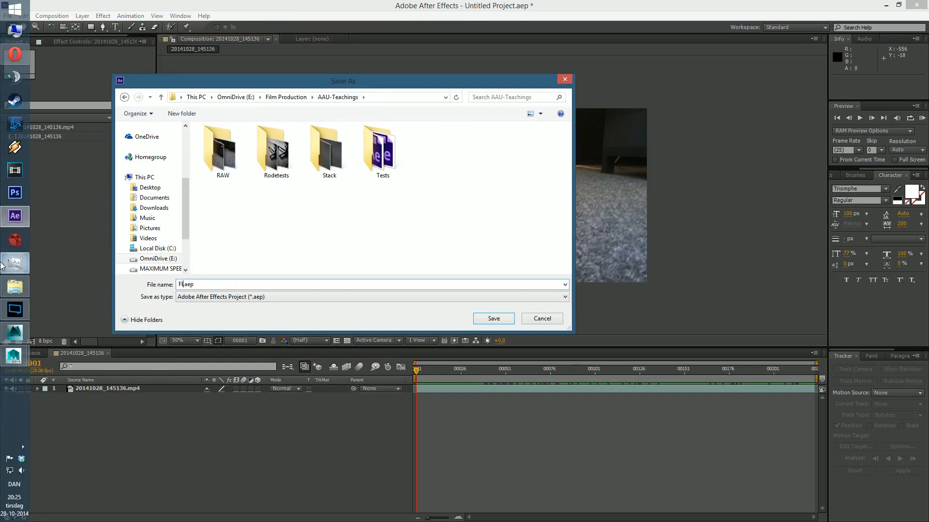
left_click(493, 318)
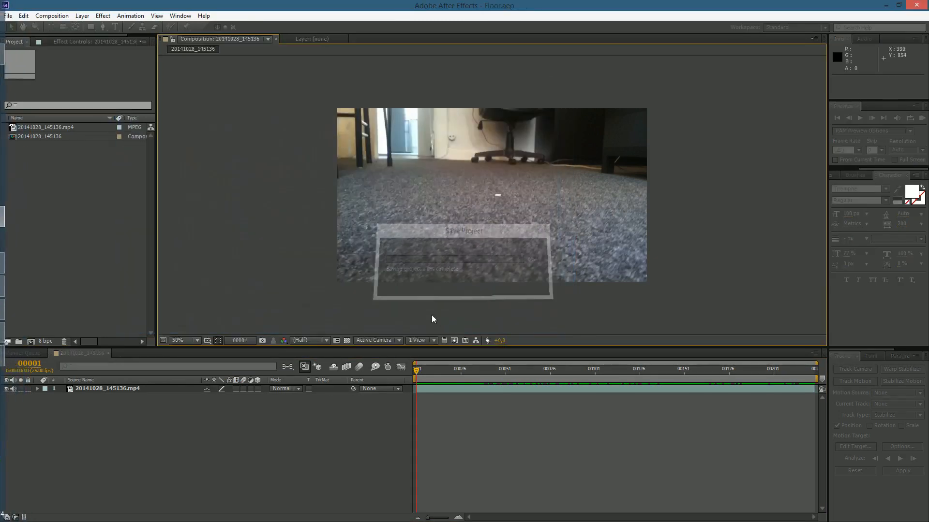
Switch to Autodesk MatchMover and choose Floor.001.png in the Stack folder as the image sequence to load.
left_click(885, 5)
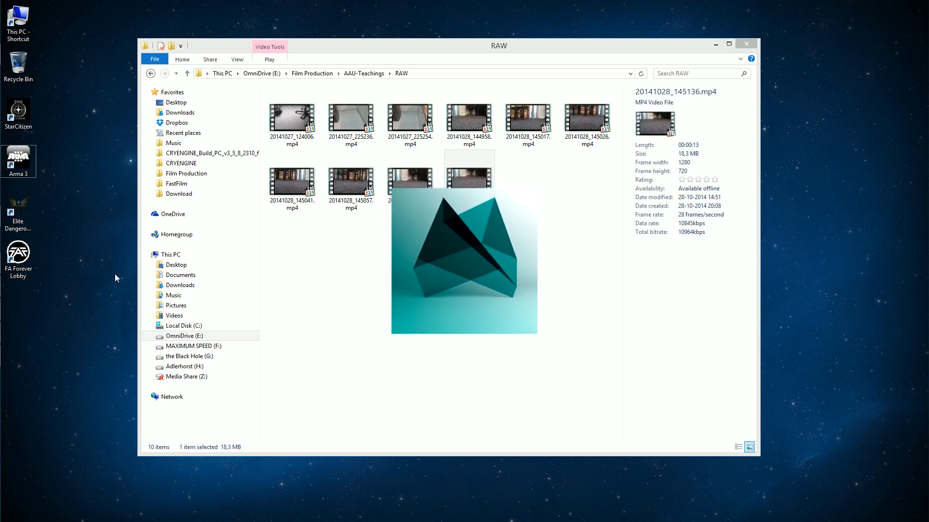
mouse_move(2, 331)
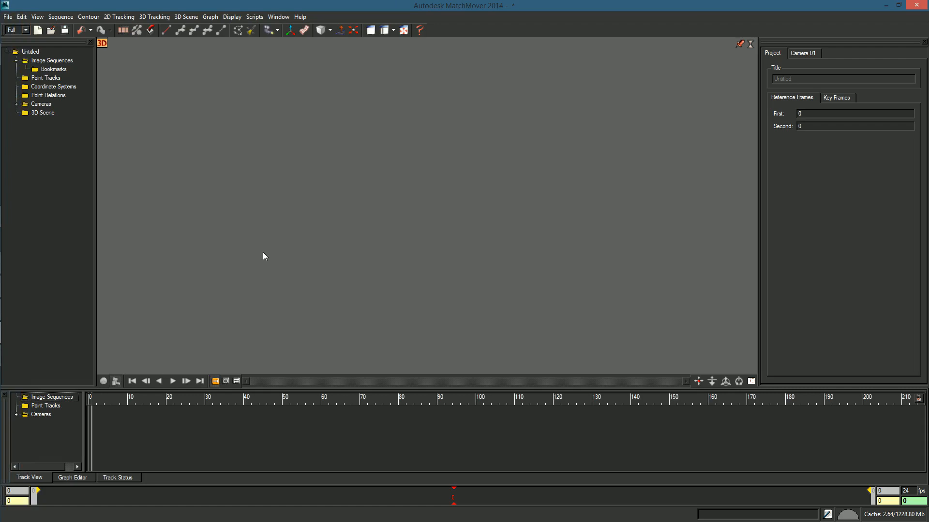
left_click(125, 30)
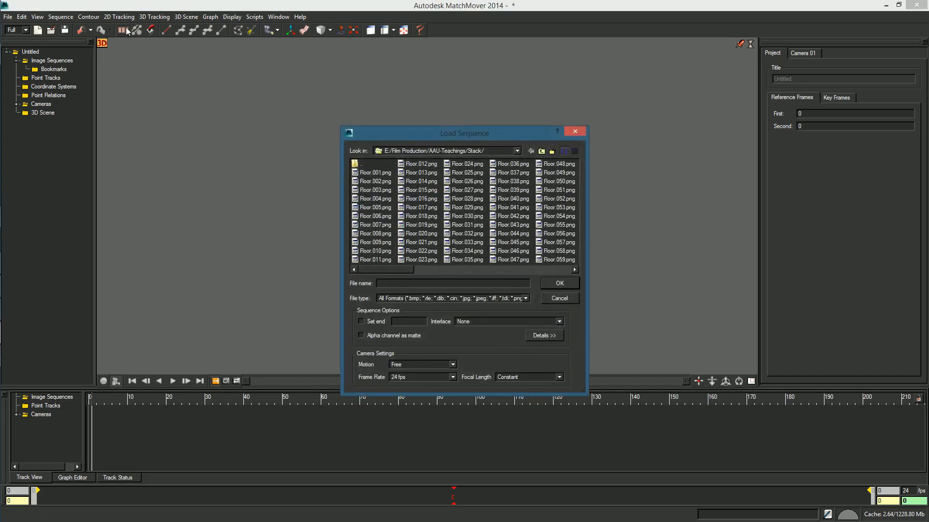
left_click(374, 173)
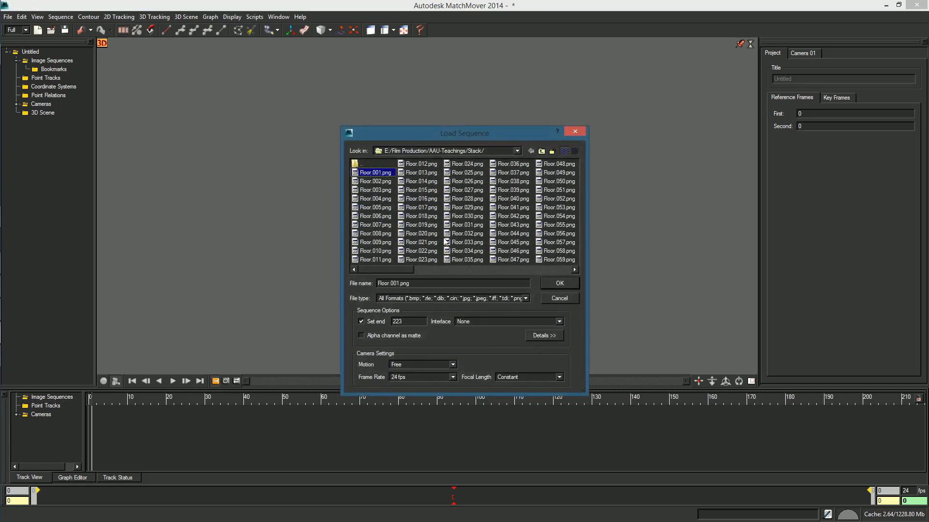
left_click(541, 152)
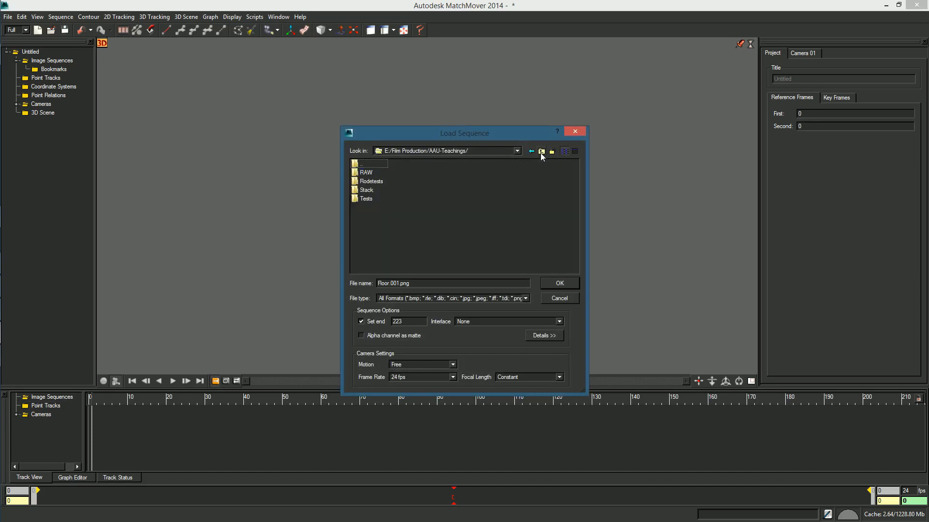
double_click(366, 190)
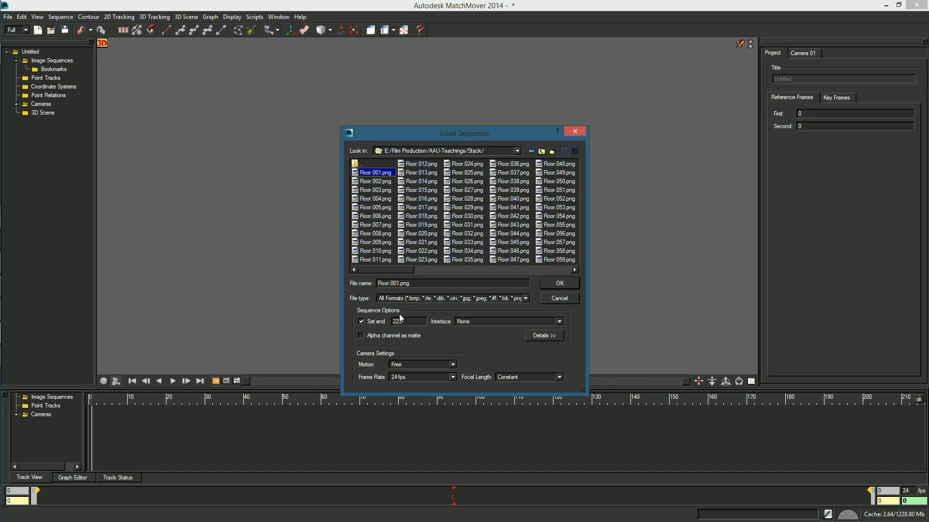
Load the sequence with Free camera motion at 25 fps, and scrub through its frames back to the first one.
left_click(435, 366)
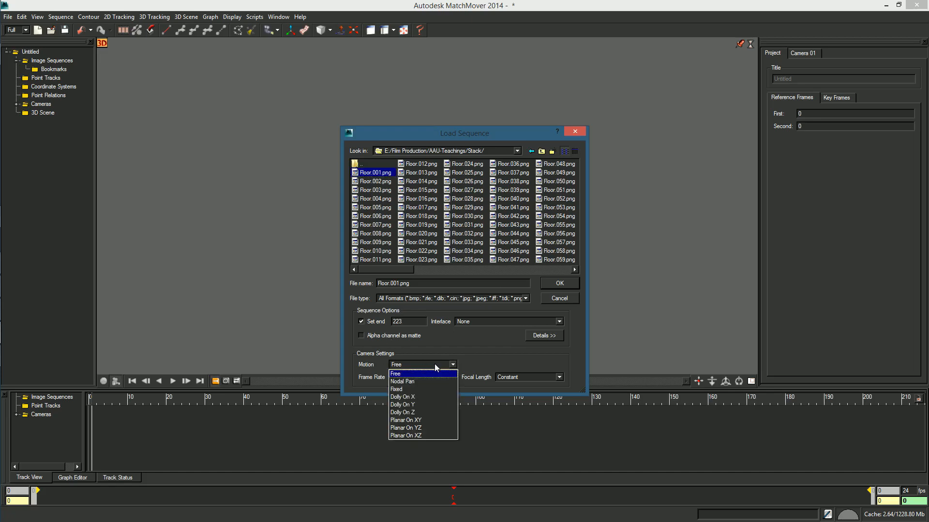
left_click(437, 366)
left_click(438, 367)
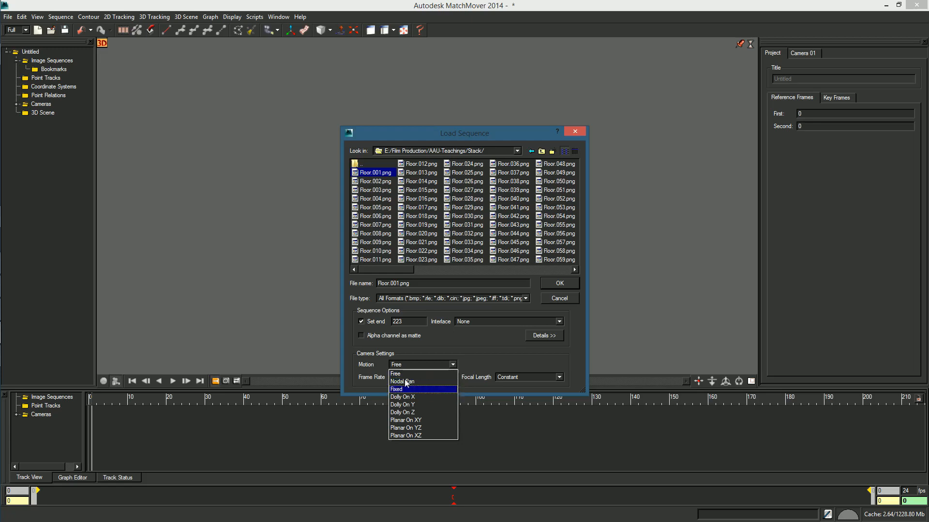
left_click(399, 374)
left_click(435, 378)
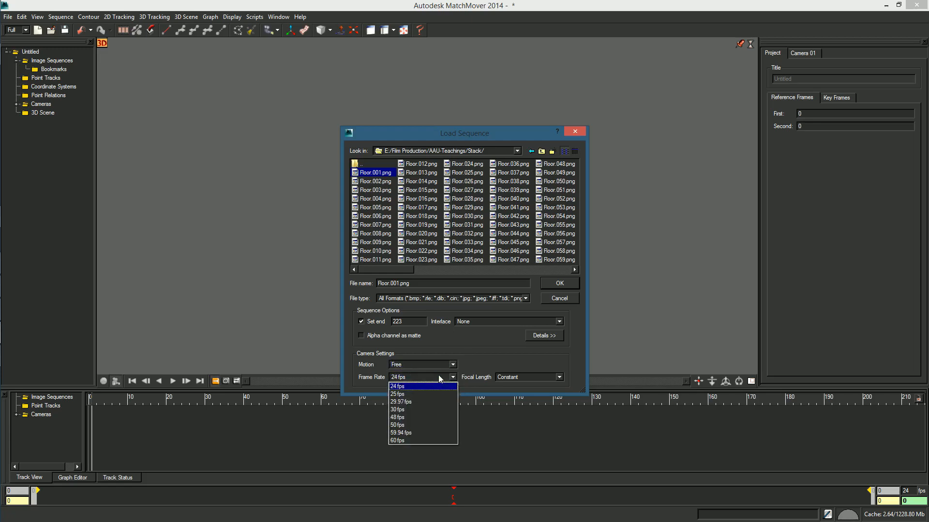
left_click(415, 394)
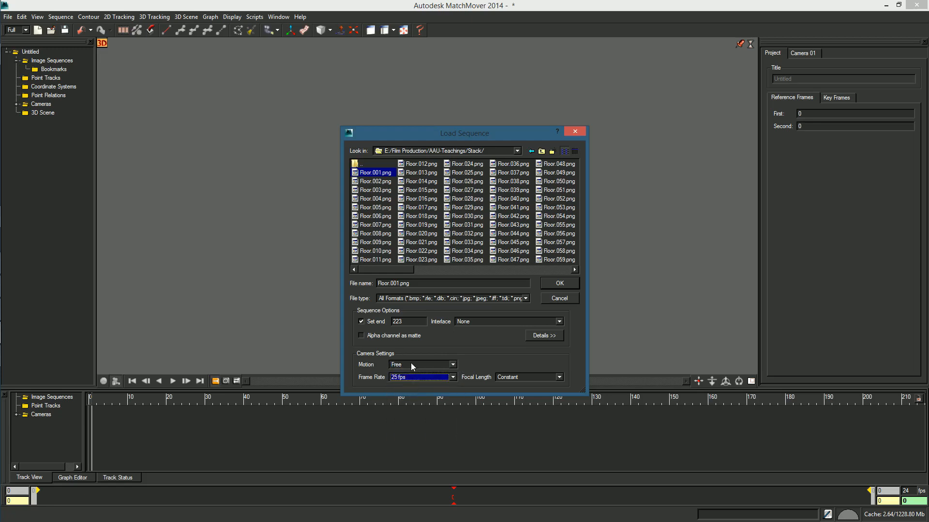
left_click(558, 283)
left_click_drag(35, 497, 868, 498)
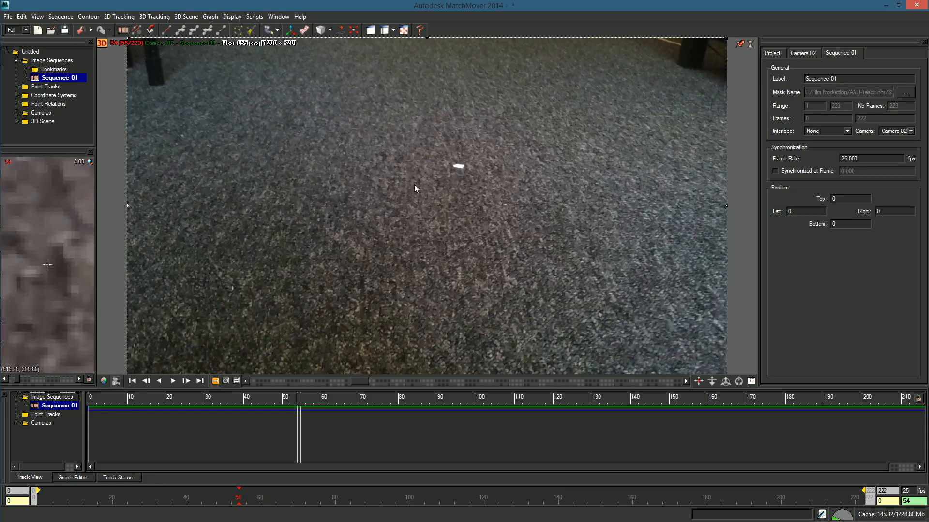
mouse_move(315, 497)
left_mouse_down()
mouse_move(484, 497)
mouse_move(34, 498)
left_mouse_up()
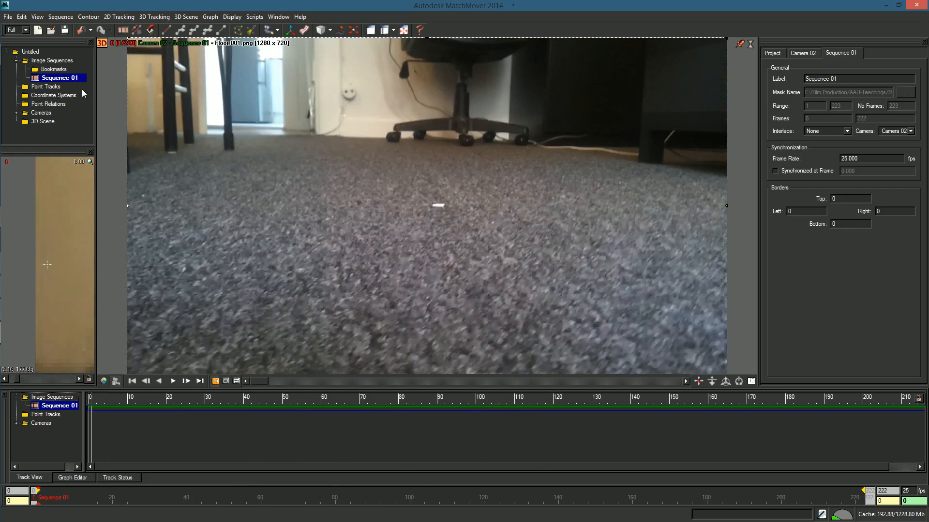
Lower the feature sensitivity and density in the automatic tracking settings, and run the 2D tracking with the camera solve.
left_click(137, 30)
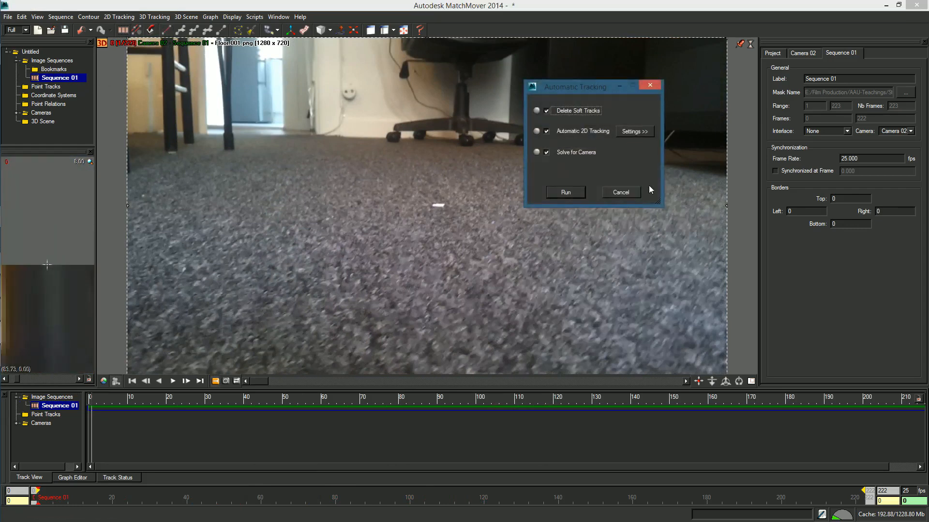
left_click_drag(603, 84, 565, 105)
left_click(590, 155)
left_click_drag(693, 110, 517, 110)
left_click_drag(500, 180, 523, 166)
left_click(521, 167)
left_click(520, 168)
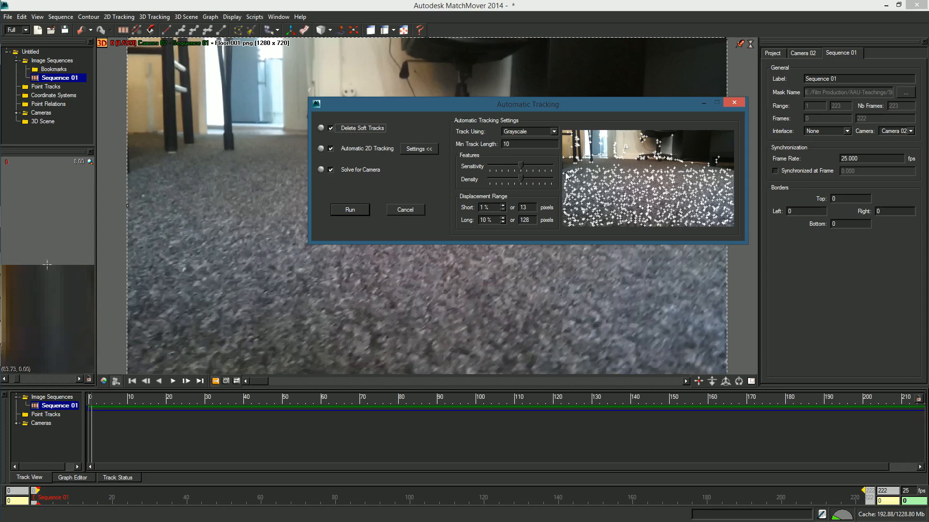
left_click_drag(520, 182, 507, 164)
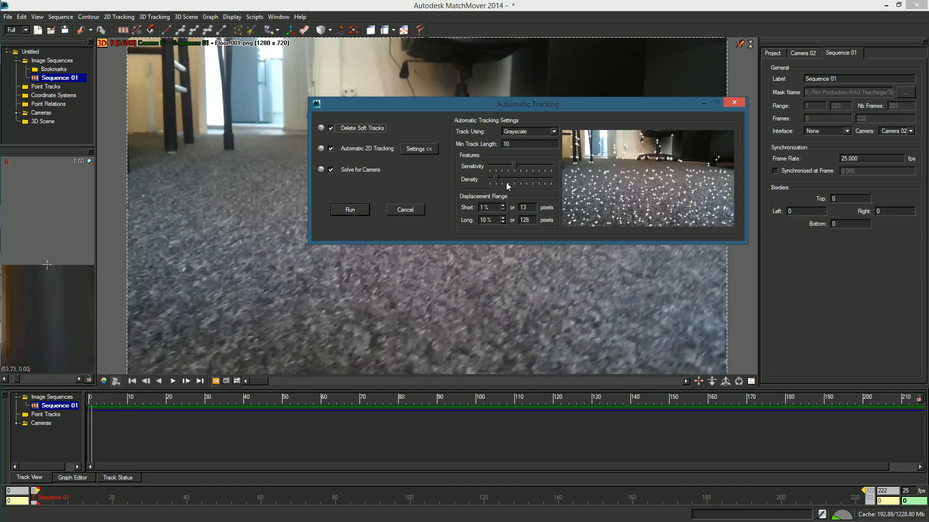
left_click(359, 209)
left_click_drag(396, 104, 832, 185)
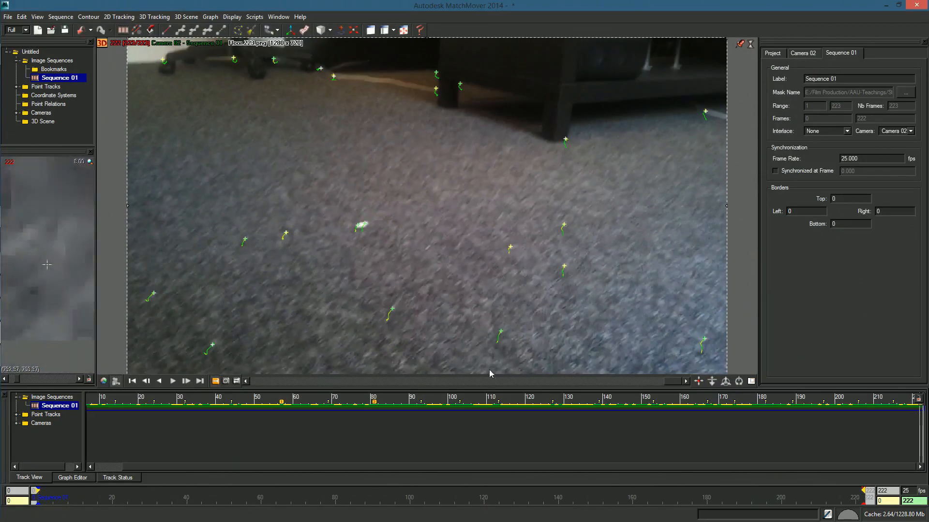
Scrub through the tracked sequence and examine the solved camera path and point cloud in the 3D view.
mouse_move(260, 498)
left_mouse_down()
mouse_move(41, 499)
mouse_move(642, 498)
mouse_move(37, 498)
left_mouse_up()
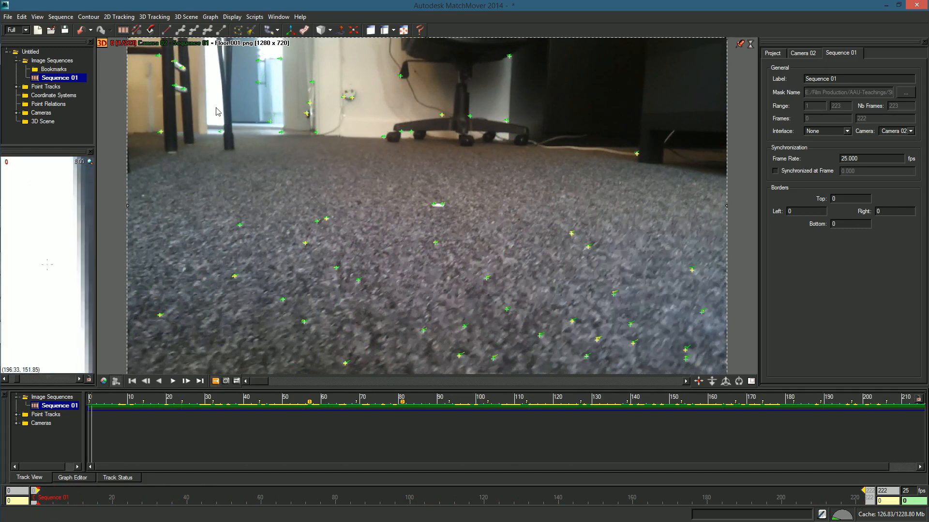
left_click(102, 44)
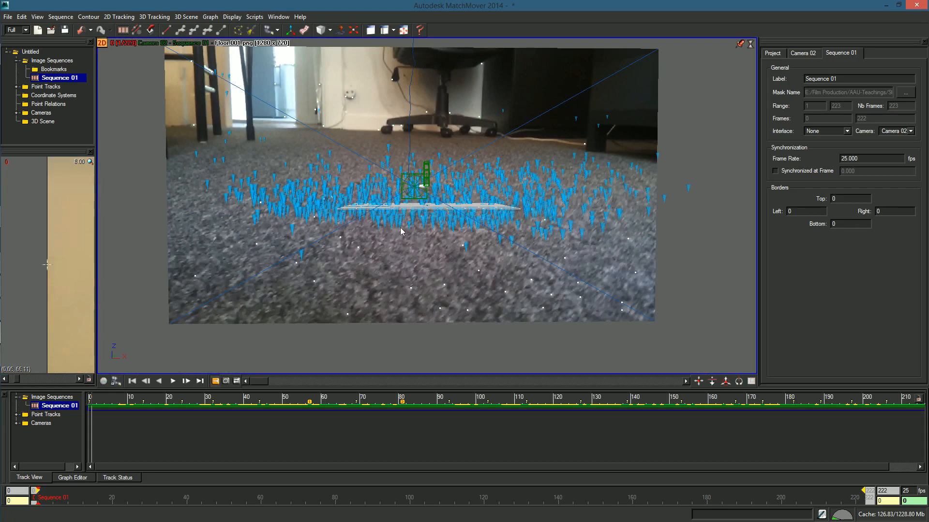
left_click_drag(156, 440, 90, 439)
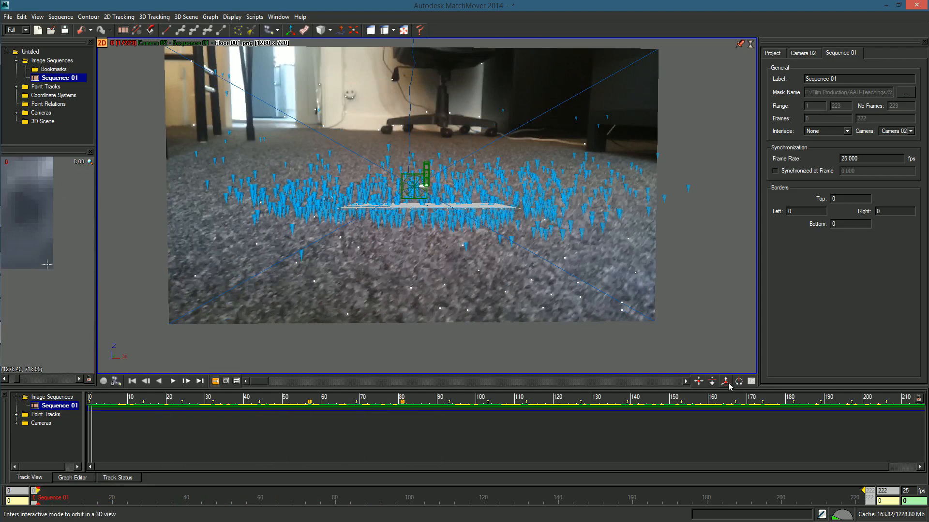
left_click_drag(715, 384, 612, 6)
middle_click_drag(191, 260, 291, 298)
left_click_drag(234, 224, 277, 233)
mouse_move(38, 497)
left_mouse_down()
mouse_move(858, 497)
mouse_move(34, 497)
left_mouse_up()
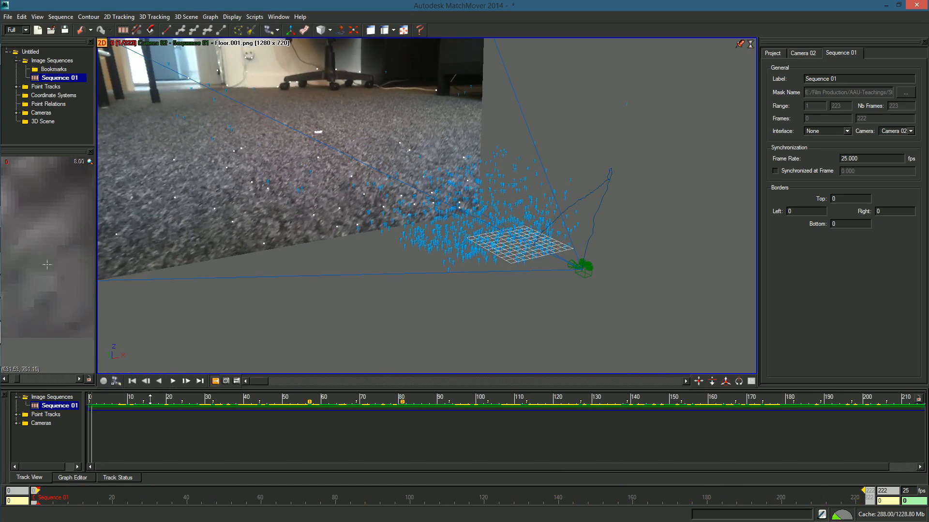
Export the solved camera and 3D points as a Maya (*.ma) file named MatchmovedFloor in the AAU-Teachings folder.
mouse_move(56, 497)
left_mouse_down()
mouse_move(855, 497)
mouse_move(37, 497)
left_mouse_up()
left_click_drag(469, 314, 450, 308, "alt")
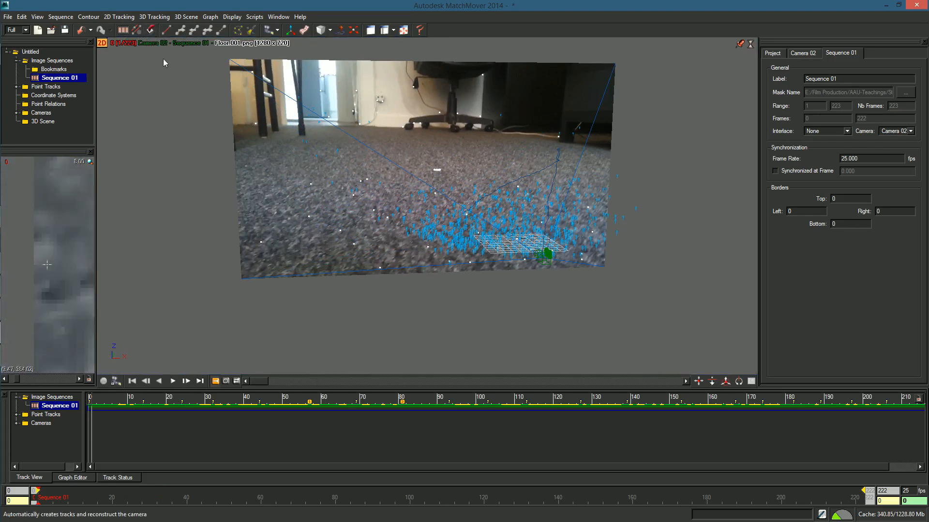
left_click(150, 30)
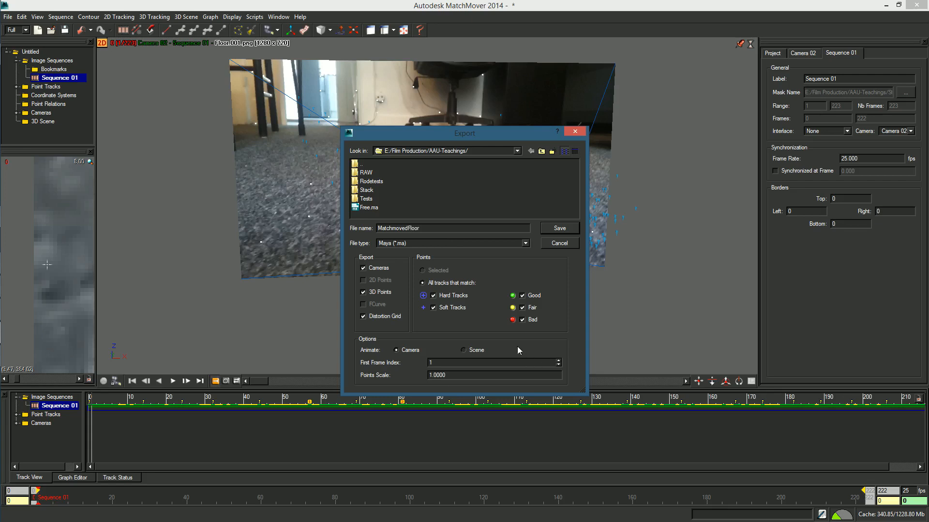
left_click(560, 231)
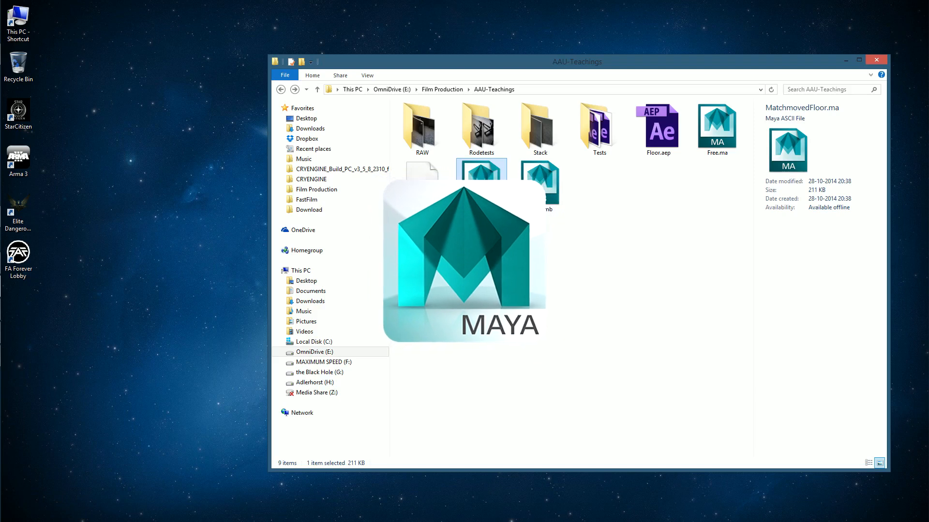
Load MatchmovedFloor.ma from the AAU-Teachings folder into Maya, and inspect the imported tracker cloud from several angles.
left_click_drag(481, 179, 337, 292)
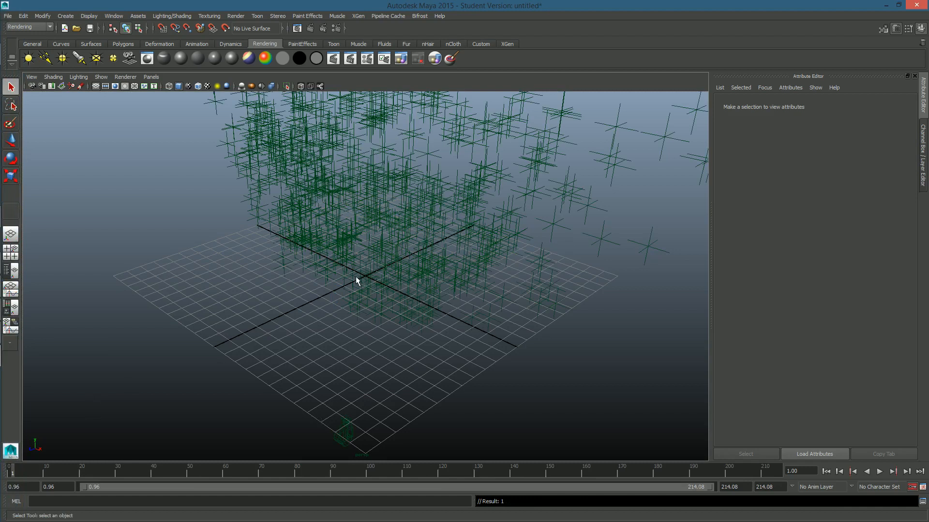
scroll(356, 280, "down", 5)
scroll(355, 275, "up", 4)
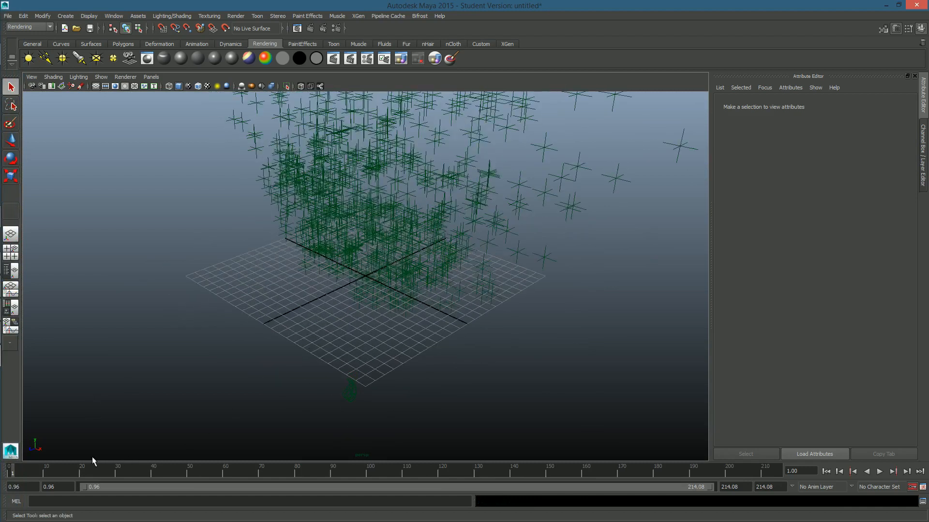
key("alt+v")
scroll(262, 358, "down", 12)
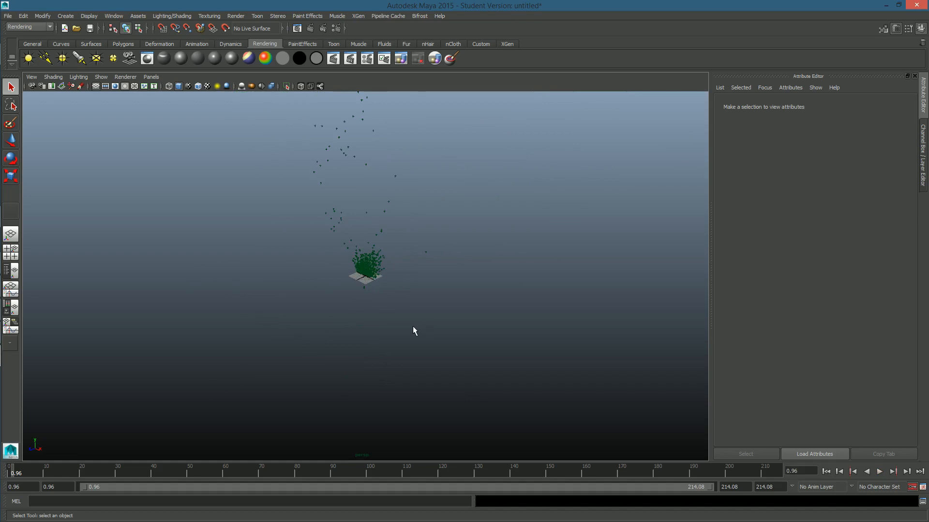
scroll(416, 327, "up", 8)
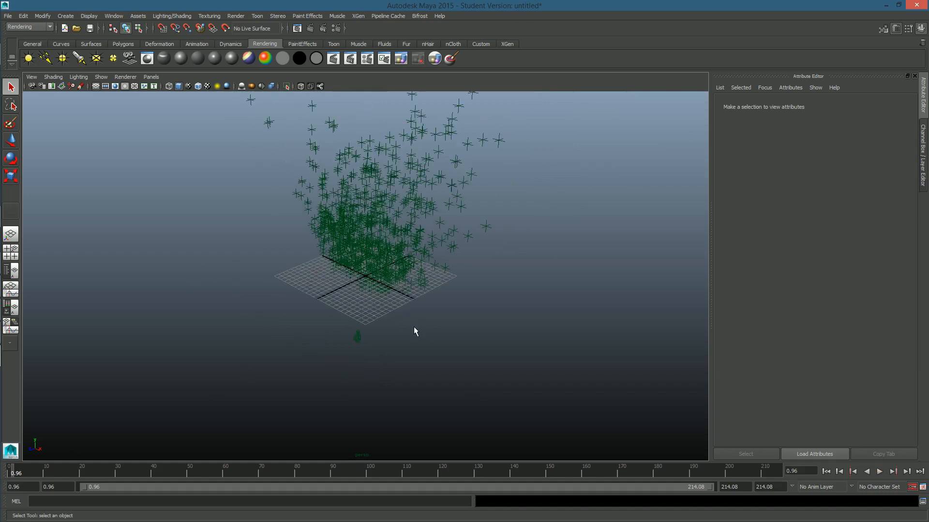
left_click_drag(435, 342, 392, 329, "alt")
left_click_drag(440, 292, 503, 220, "alt")
Select all the tracker locators together with the tracked camera and group them.
left_click_drag(613, 151, 99, 464)
key("f")
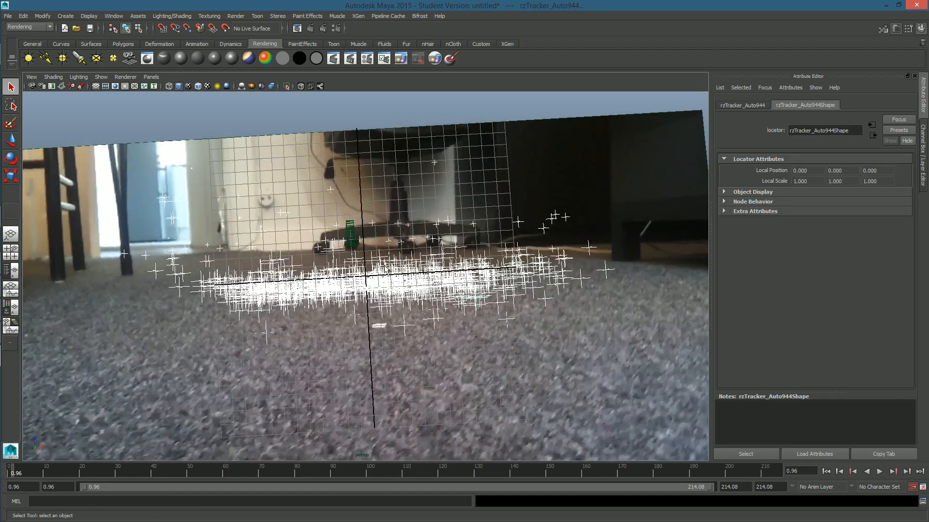
left_click(351, 241)
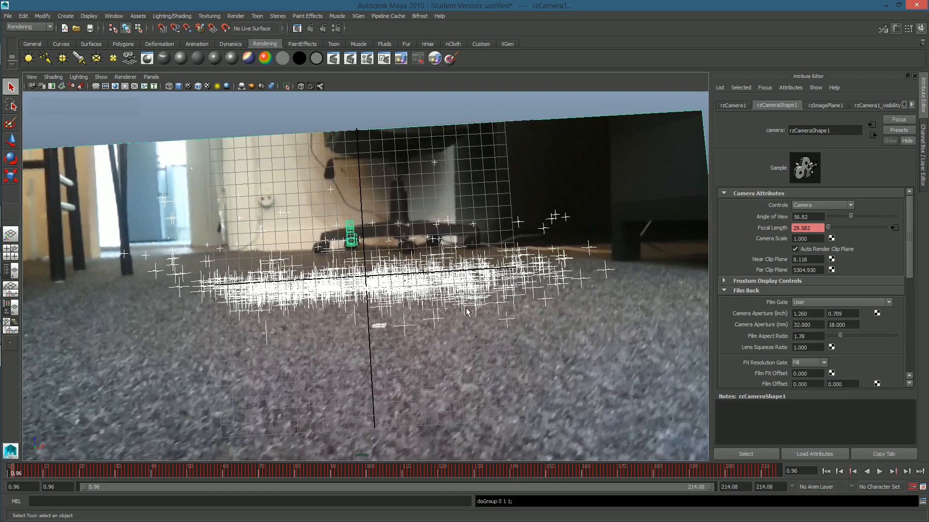
key("ctrl+g")
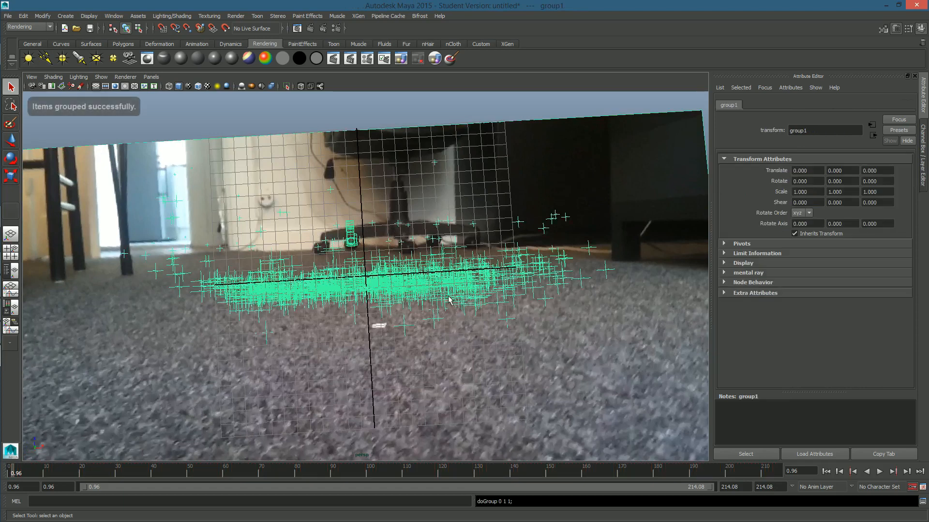
Rotate the group to about -89.3 degrees around X so the tracker cloud lies along the ground grid.
key("e")
left_click_drag(475, 290, 396, 244, "alt")
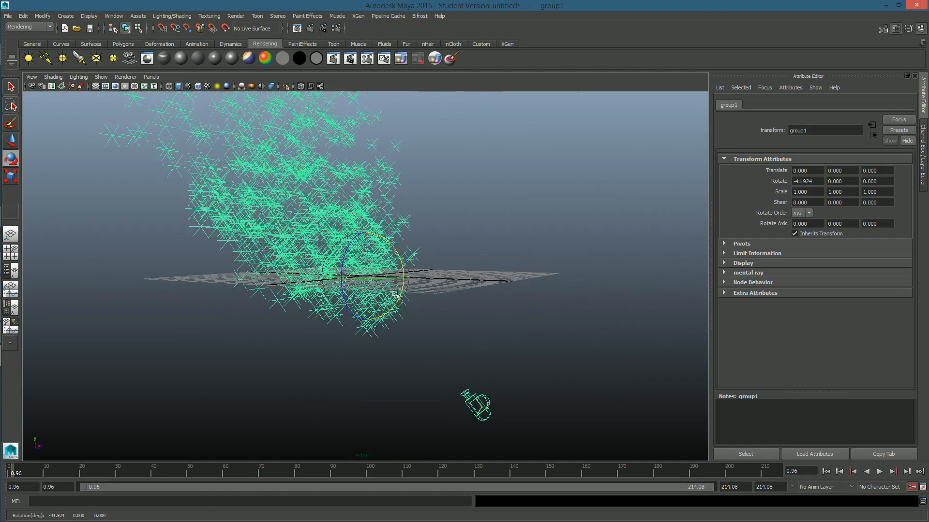
left_click_drag(398, 292, 405, 255)
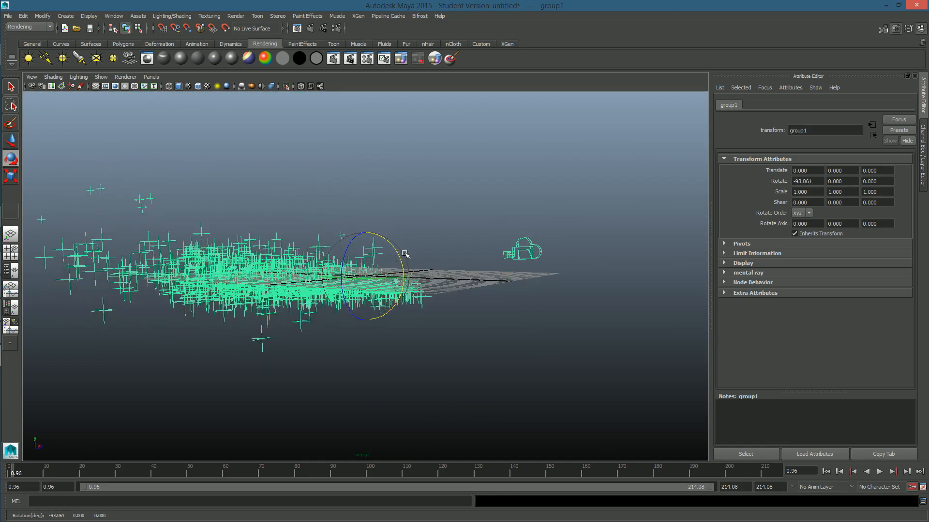
key("space")
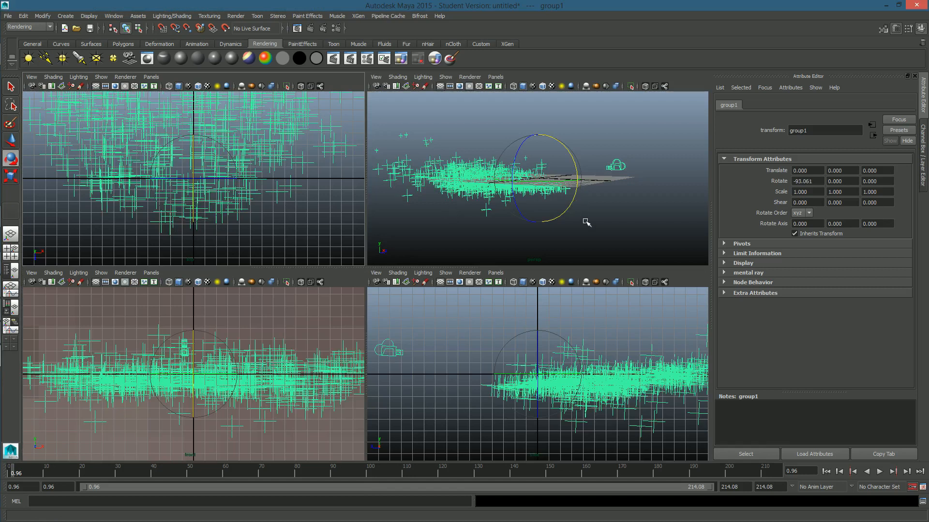
middle_click_drag(291, 227, 285, 230)
scroll(285, 230, "down", 6)
Position the group at about 1.15 in Y and 11.7 in Z, and tilt it to about -98.3 degrees around X.
key("w")
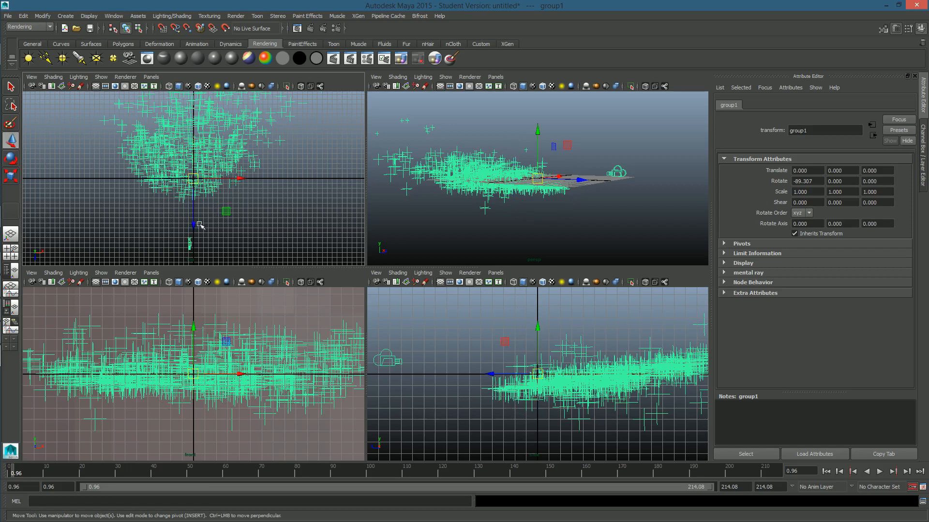
left_click_drag(194, 223, 198, 279)
key("e")
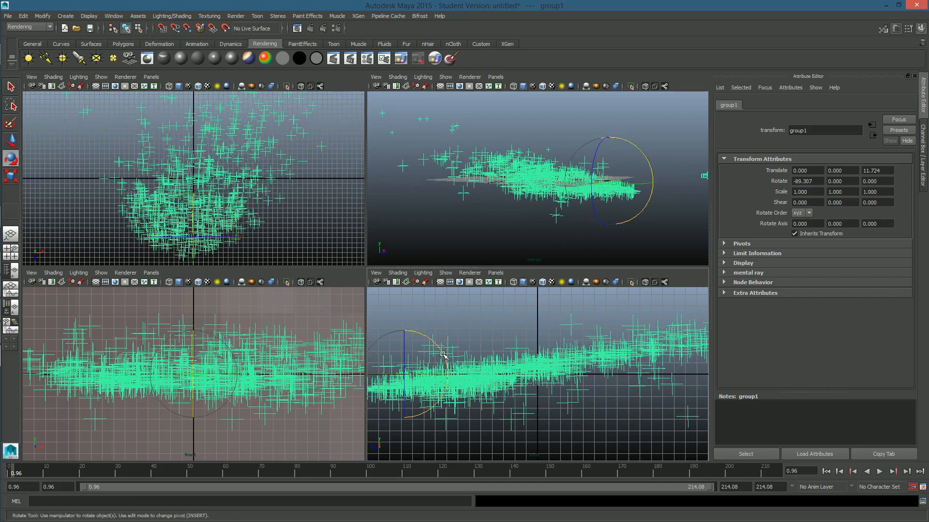
left_click_drag(446, 354, 406, 344)
key("w")
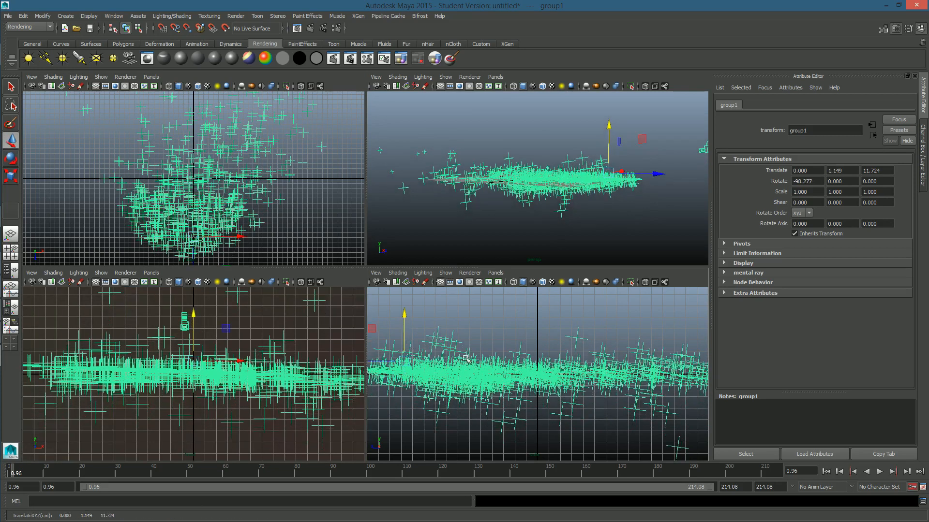
Check the group's alignment in the side view, and rotate it slightly in the front view to level the tracker cloud.
scroll(570, 339, "down", 8)
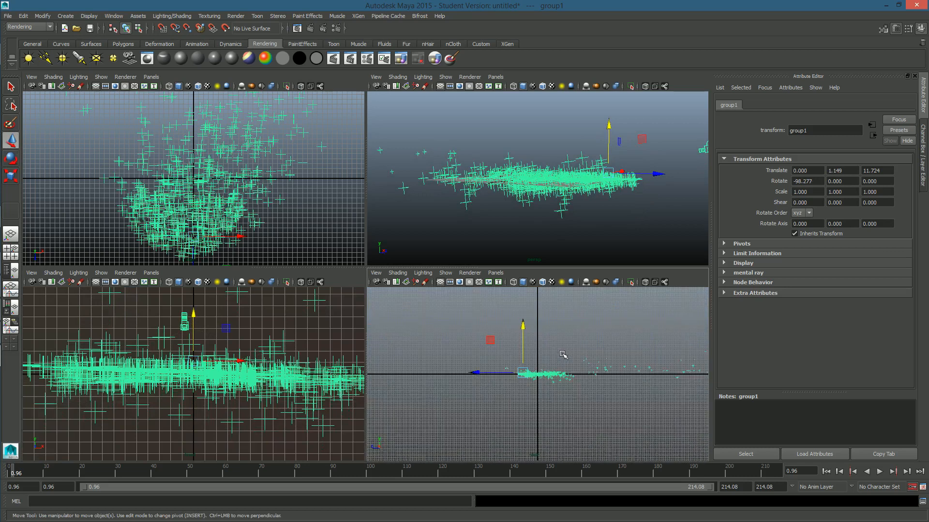
scroll(536, 363, "up", 5)
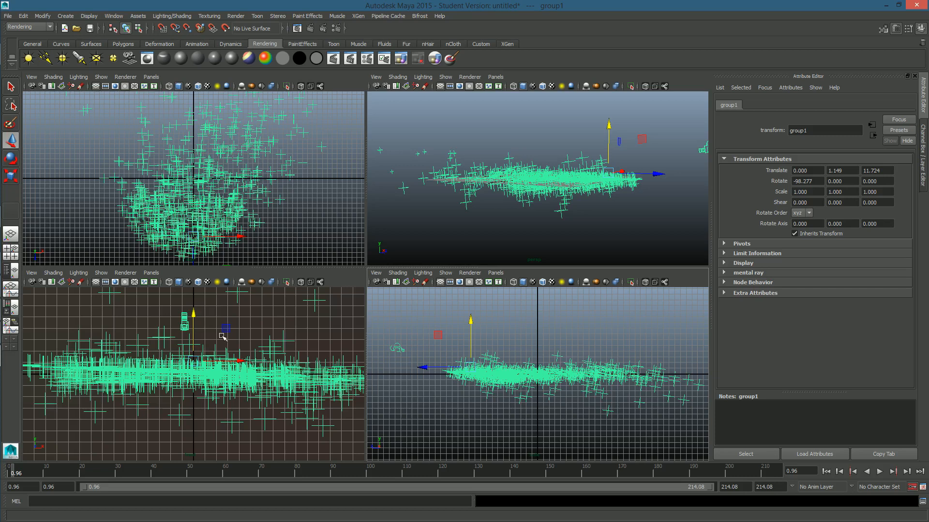
key("w")
key("e")
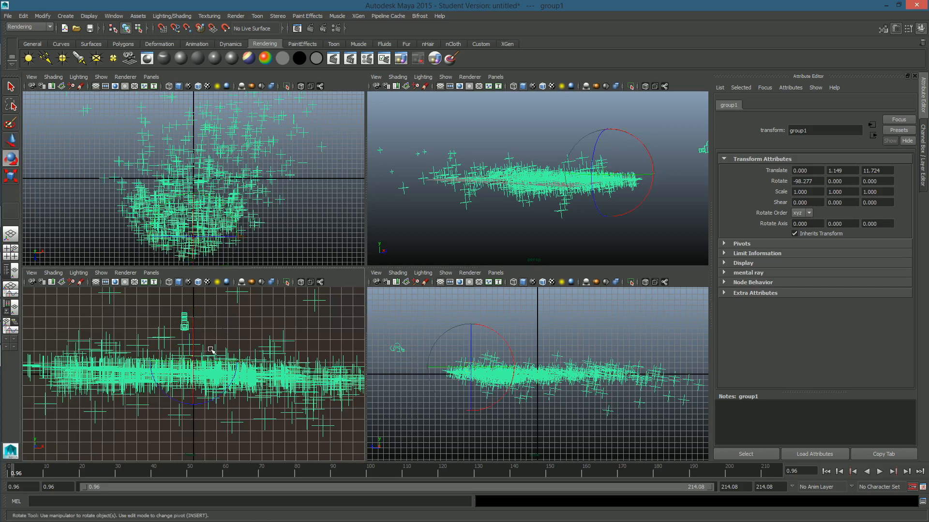
left_click_drag(217, 398, 218, 397)
Examine how the tracker cloud sits on the ground grid and against the footage plane from several angles.
left_click_drag(443, 207, 553, 247, "alt")
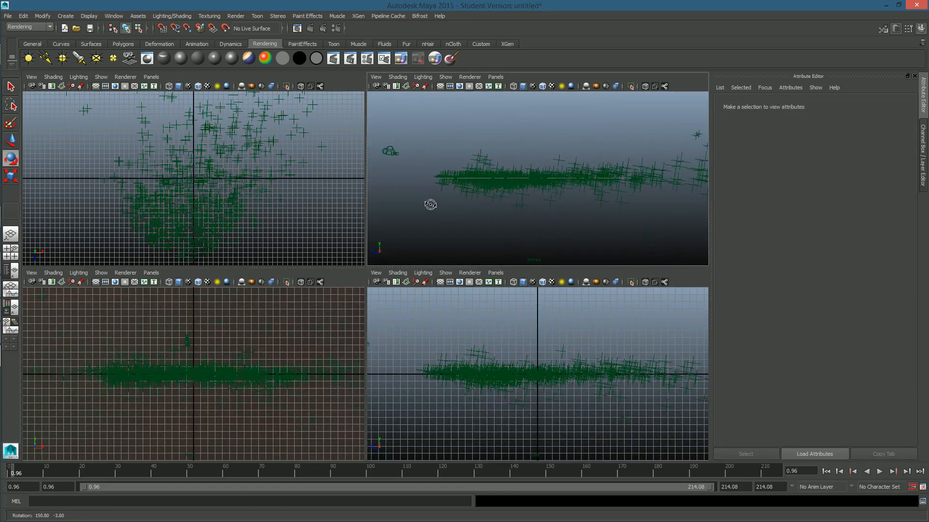
left_click_drag(469, 164, 575, 151, "alt")
left_click_drag(590, 211, 507, 211, "alt")
scroll(571, 221, "down", 10)
scroll(528, 199, "down", 5)
scroll(549, 187, "up", 2)
left_click_drag(628, 116, 382, 268)
scroll(569, 179, "up", 5)
scroll(572, 179, "down", 5)
left_click_drag(514, 198, 575, 208, "alt")
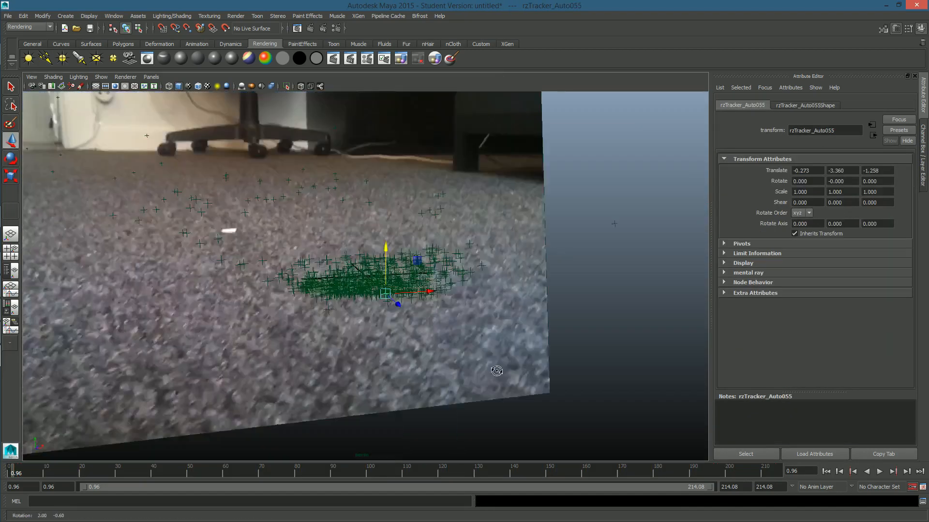
left_click_drag(483, 319, 443, 338, "alt")
scroll(394, 275, "up", 5)
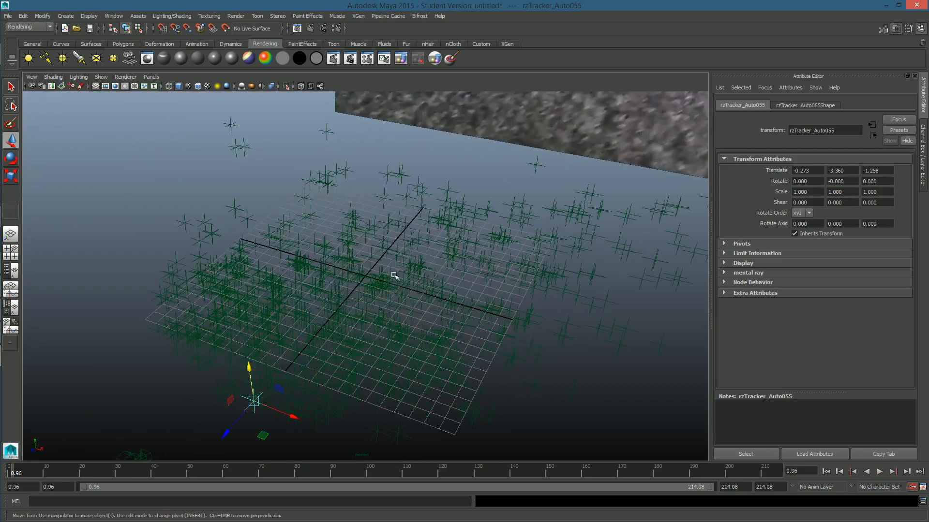
scroll(394, 281, "down", 3)
left_click_drag(394, 281, 497, 339, "alt")
key("space")
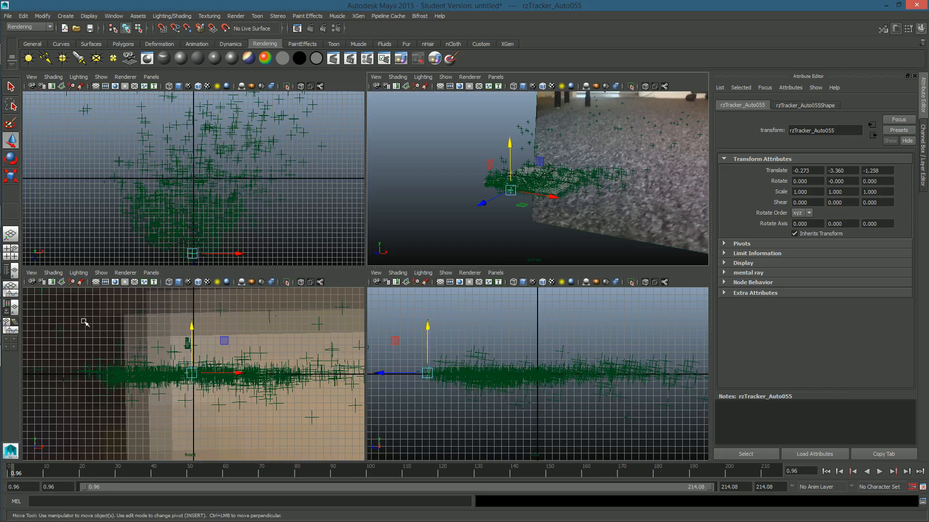
Clear the tracker selection and switch the front viewport to look through the tracked camera.
left_click(83, 321)
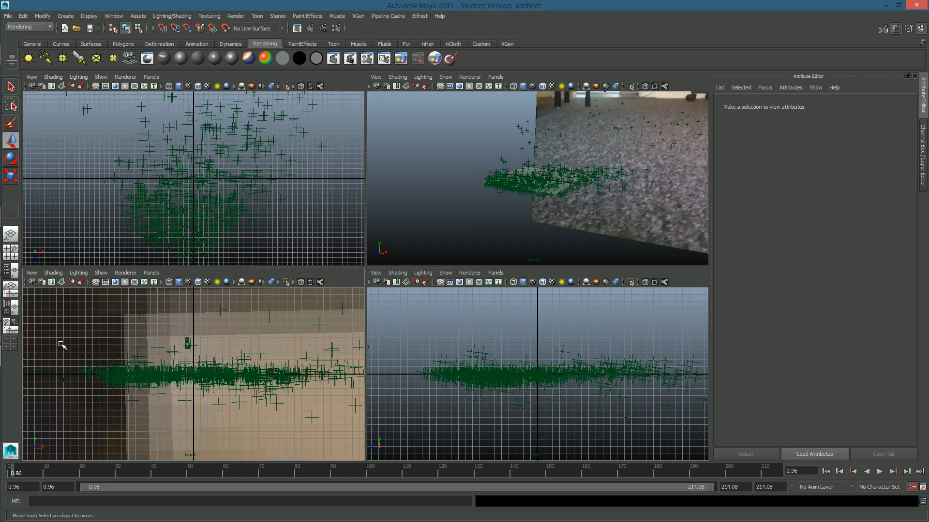
left_click(31, 273)
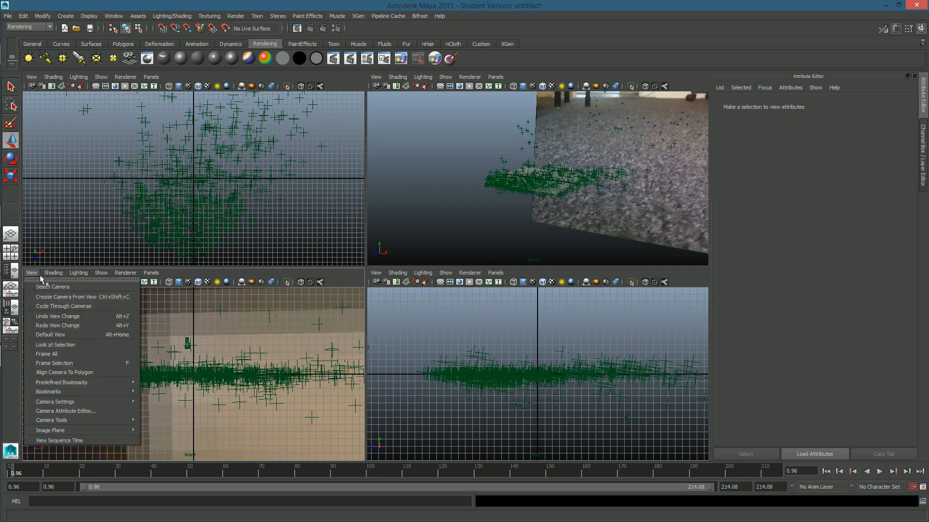
left_click(48, 308)
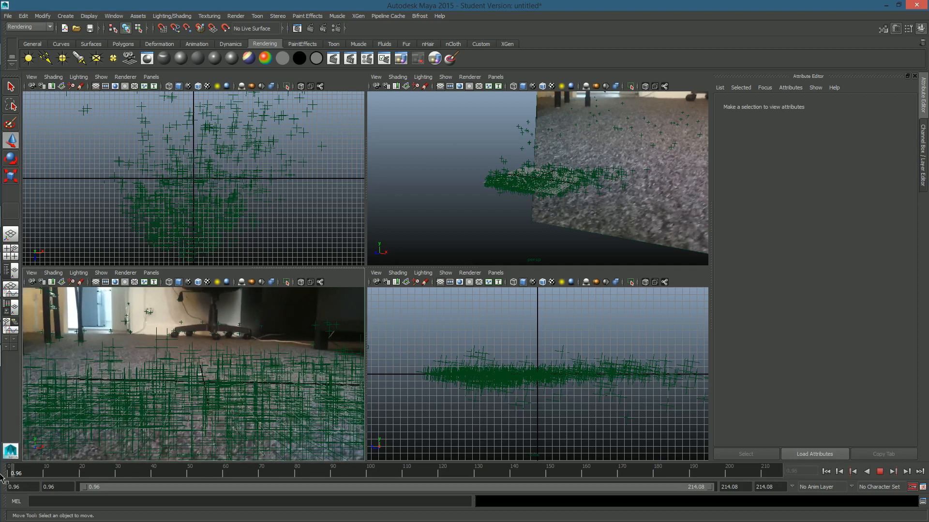
Set the animation start time to 0, play the tracked shot, and scrub to frame 57.
left_click(12, 487)
type("0")
key("Return")
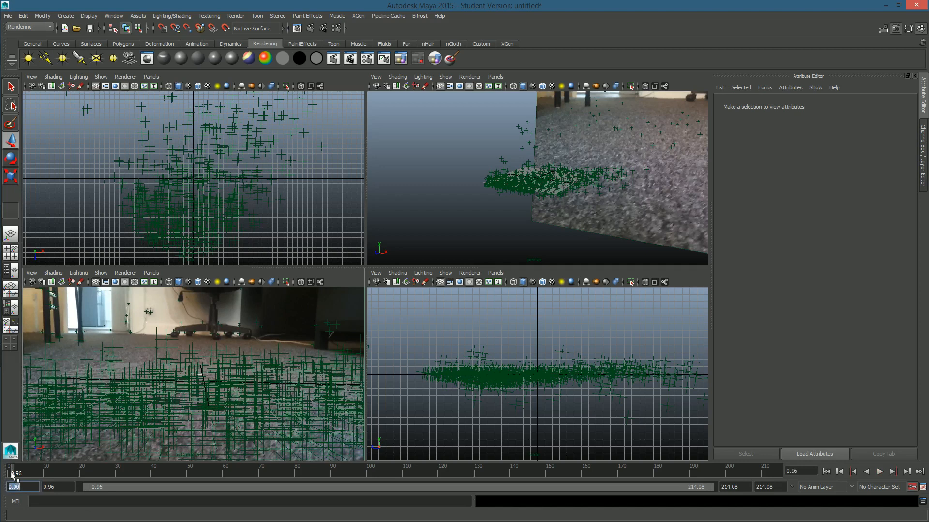
key("alt+v")
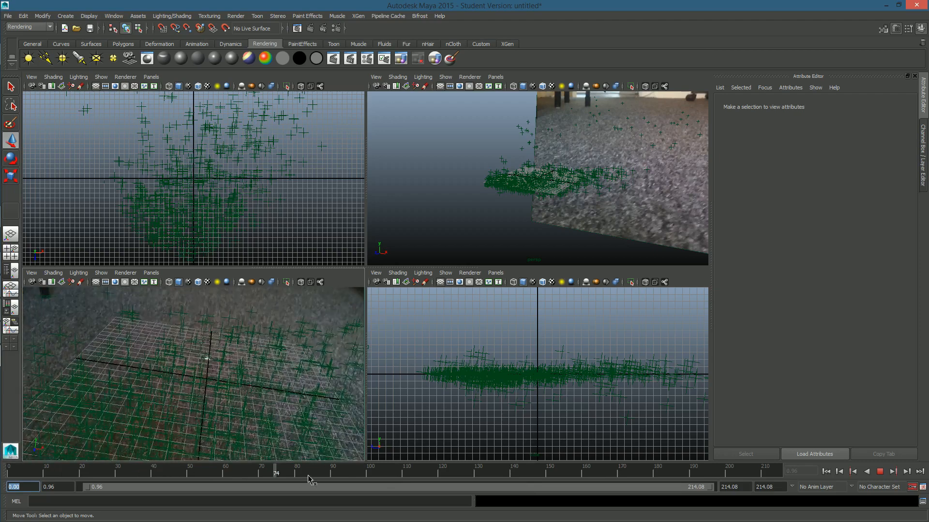
left_click_drag(768, 487, 215, 426)
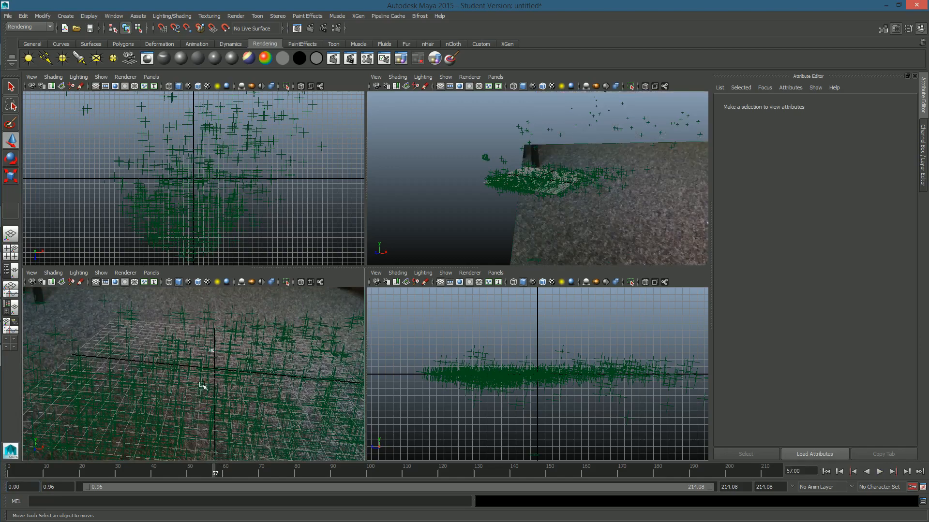
Maximize the tracked camera view, select the tracker on the white floor mark, and scrub to frame 77 to check it.
left_click(202, 385)
key("space")
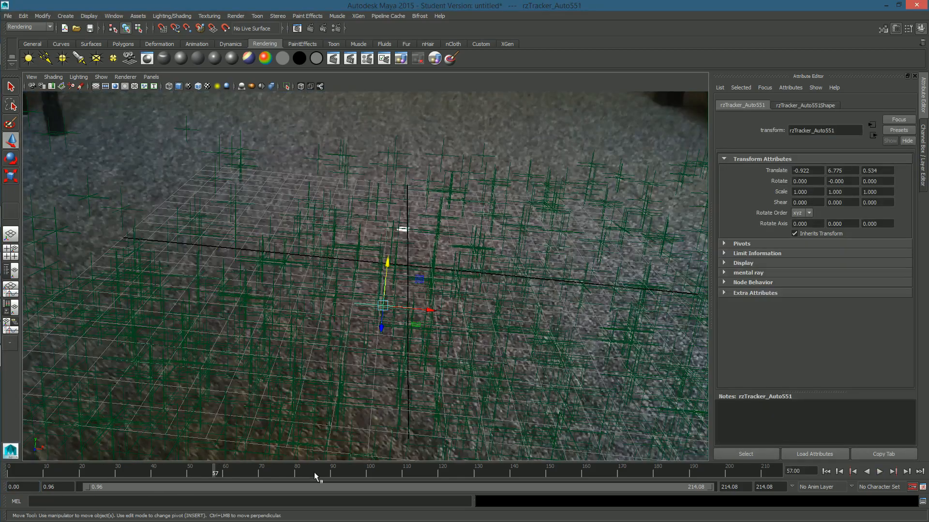
key("alt+v")
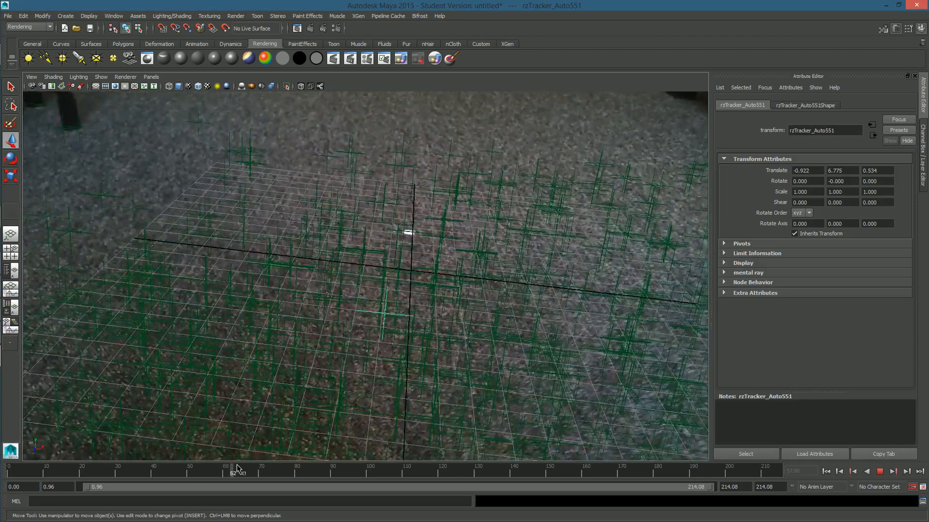
left_click(270, 469)
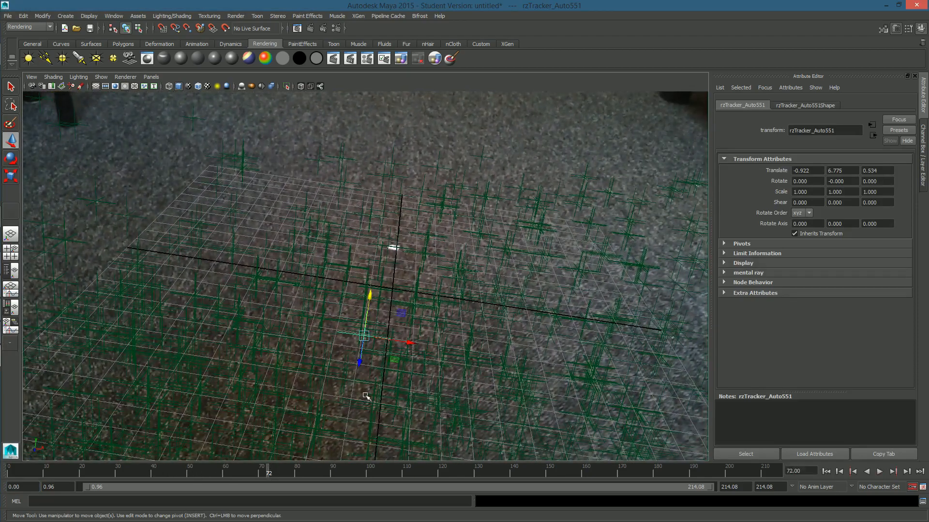
left_click(386, 247)
left_click_drag(265, 470, 285, 478)
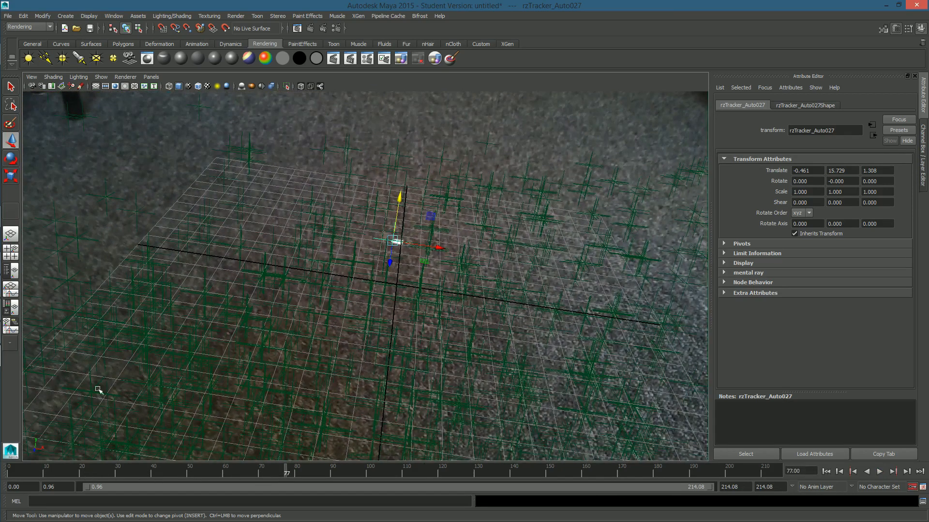
Draw a polygon cube over the selected tracker in the top view, raise its height, and play the tracked shot to check it.
key("space")
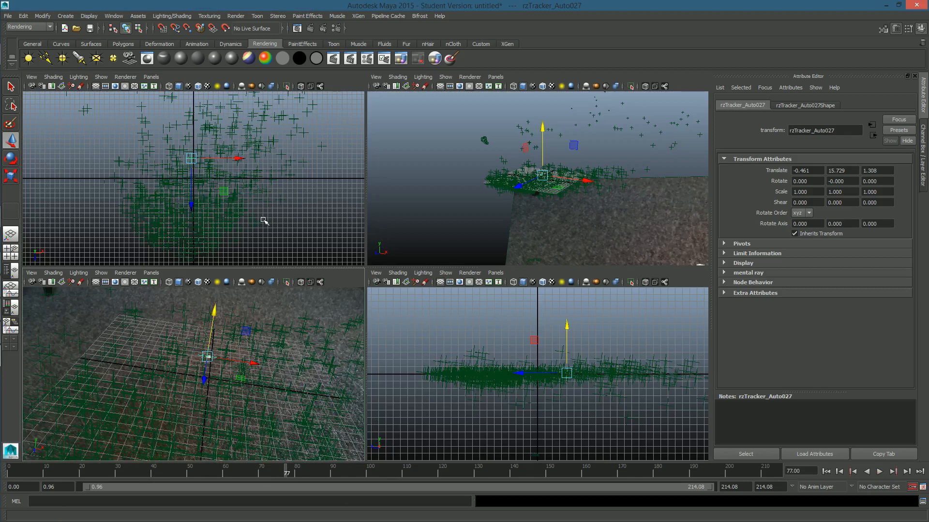
key("space")
scroll(358, 222, "up", 3)
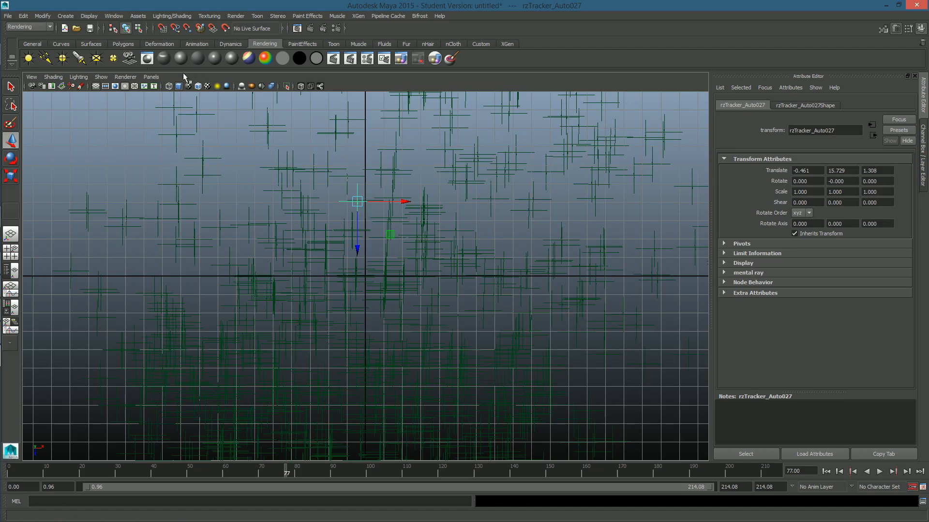
left_click(51, 27)
left_click(19, 42)
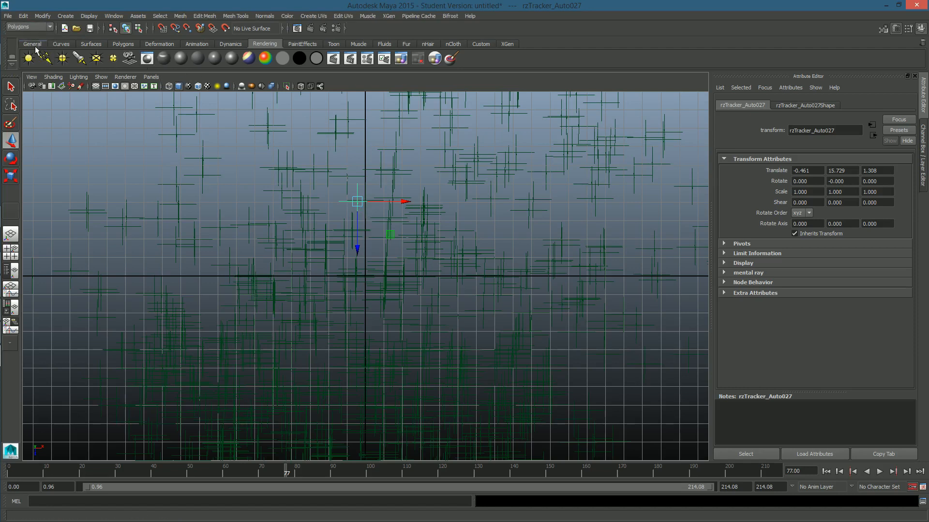
left_click(124, 44)
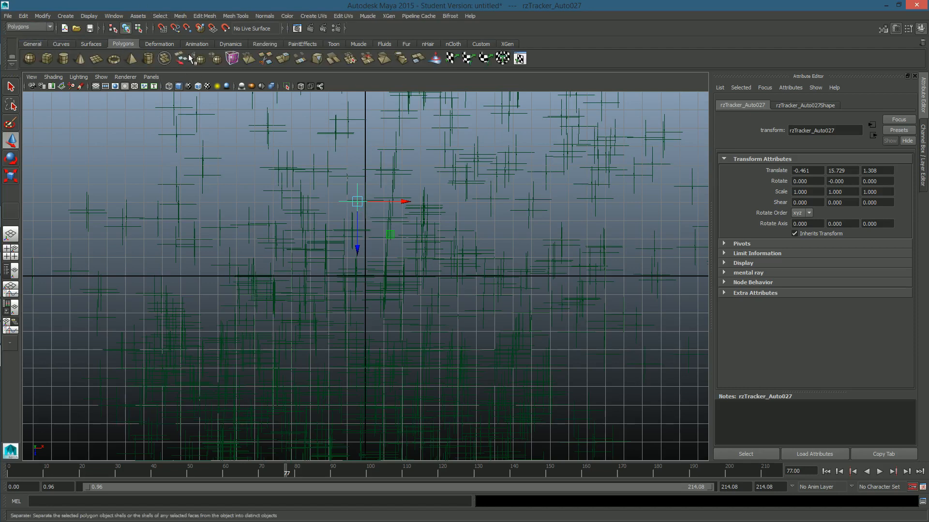
left_click(47, 59)
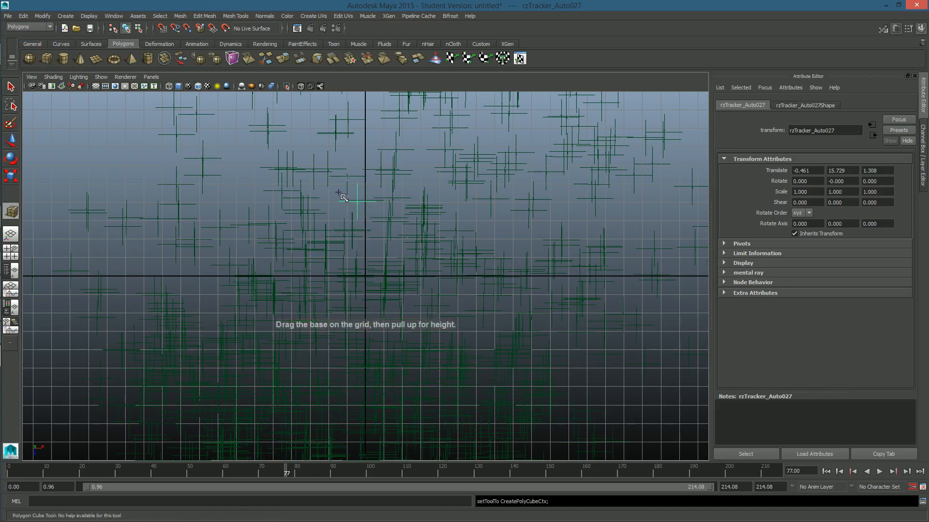
left_click_drag(338, 192, 378, 233)
key("space")
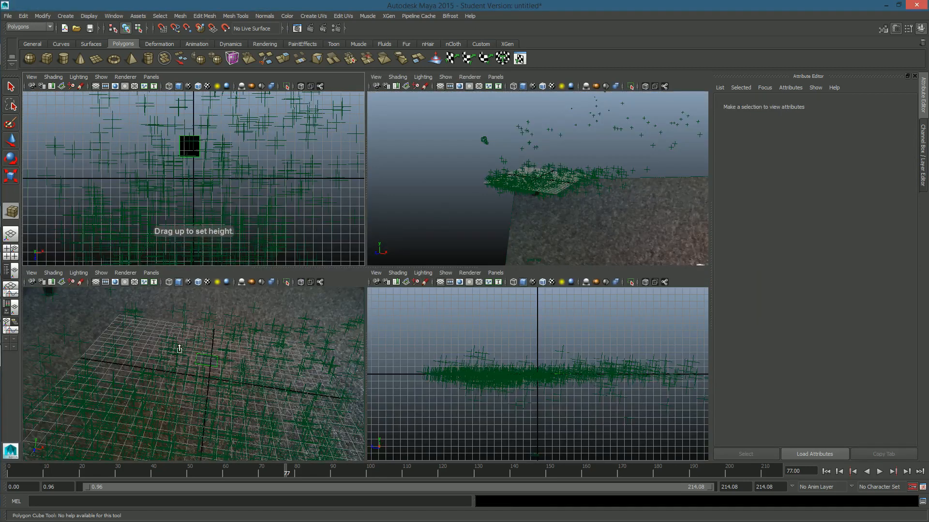
left_click_drag(213, 357, 222, 336)
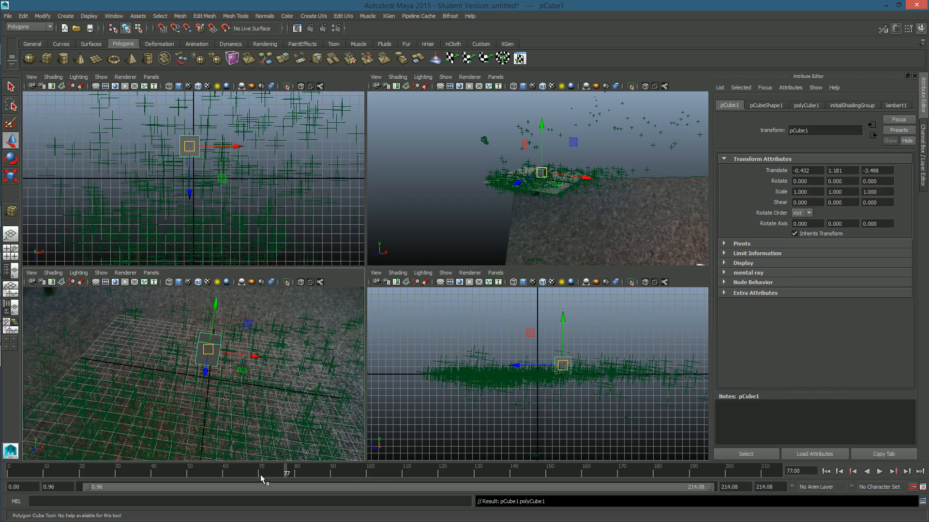
key("alt+v")
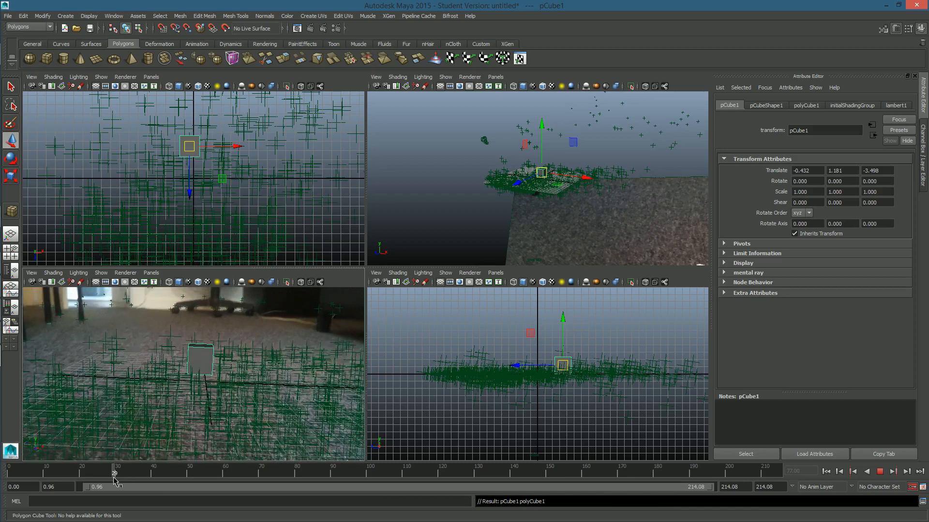
key("alt+v")
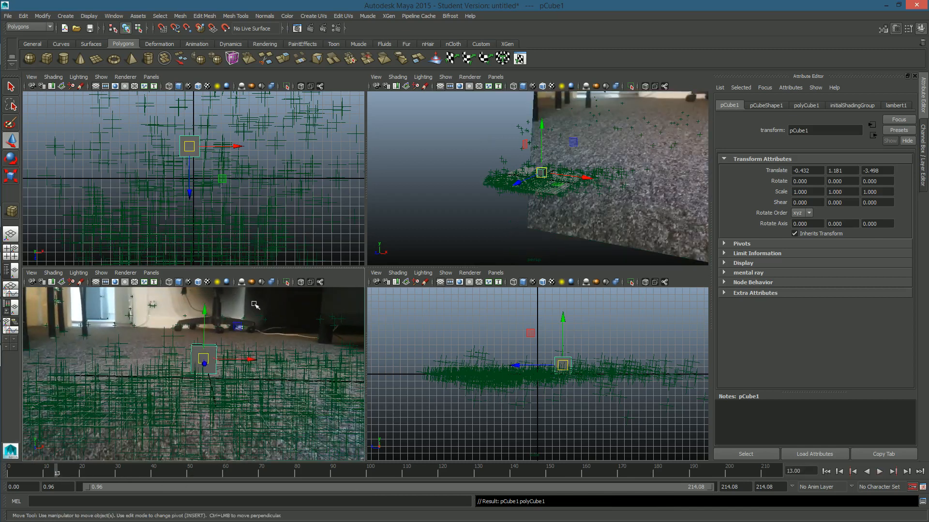
Assign a new Phong material to the cube and set its color to red.
left_click(265, 43)
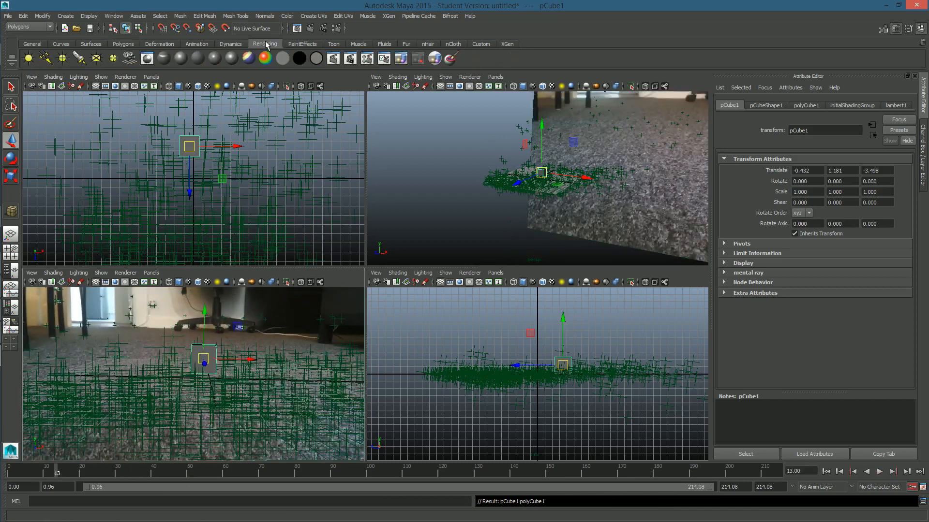
left_click(213, 60)
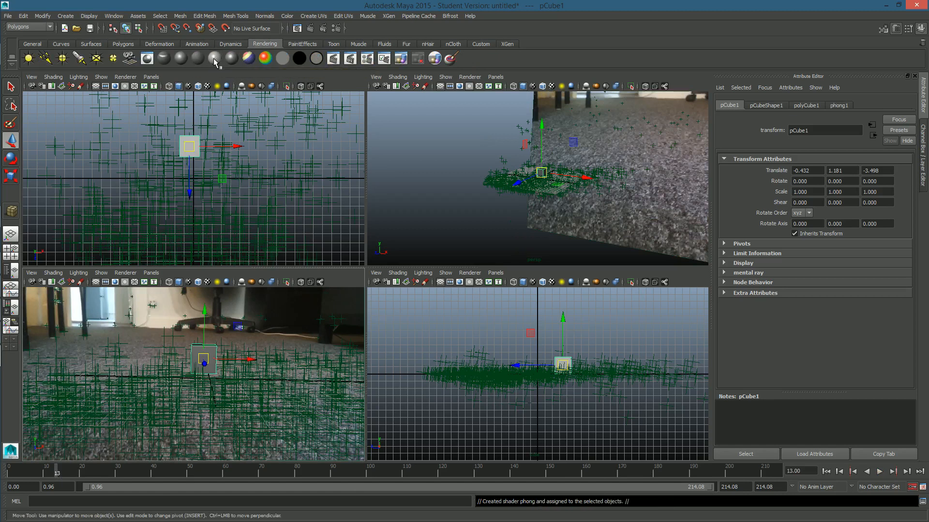
left_click(811, 217)
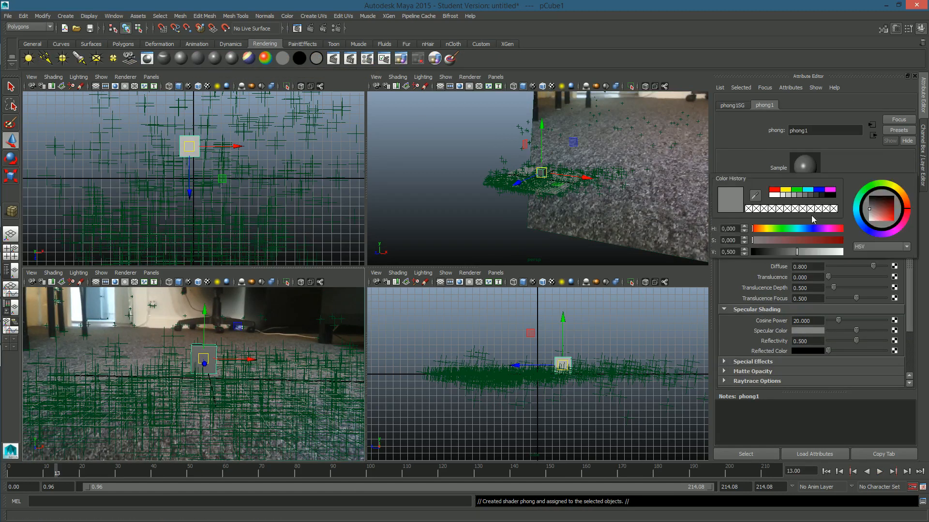
left_click_drag(786, 240, 854, 251)
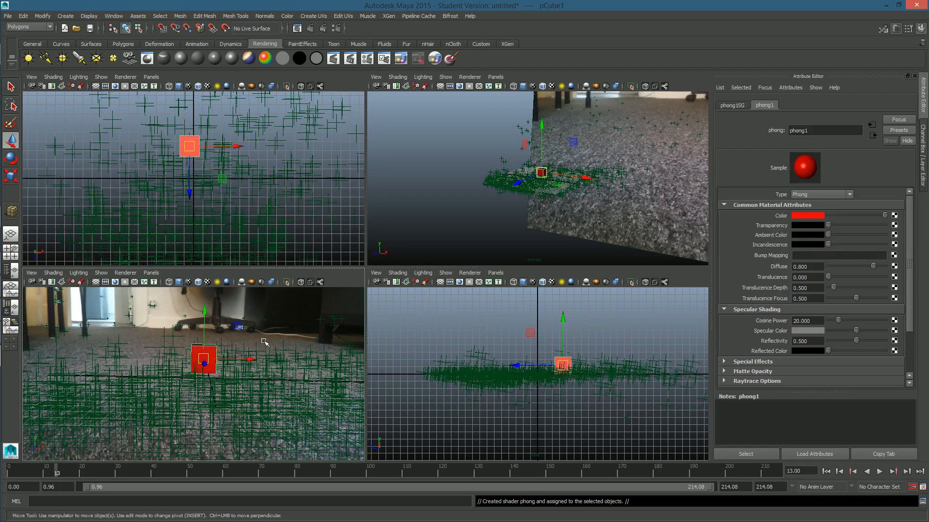
left_click(822, 219)
left_click_drag(846, 243, 821, 255)
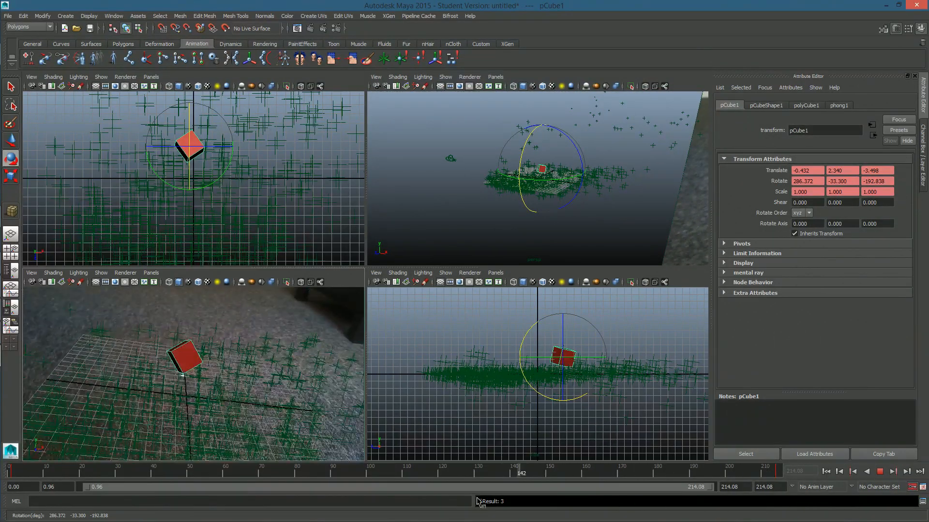
Return the timeline to frame 0.96, clear the cube selection, and create a point light at the origin.
left_click_drag(477, 498, 0, 486)
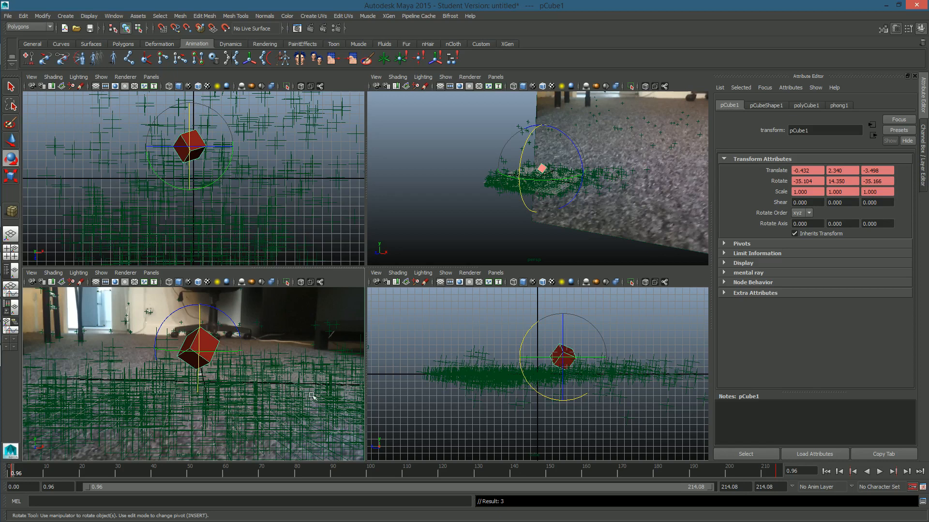
left_click(321, 228)
scroll(321, 227, "down", 10)
scroll(265, 245, "up", 5)
key("space")
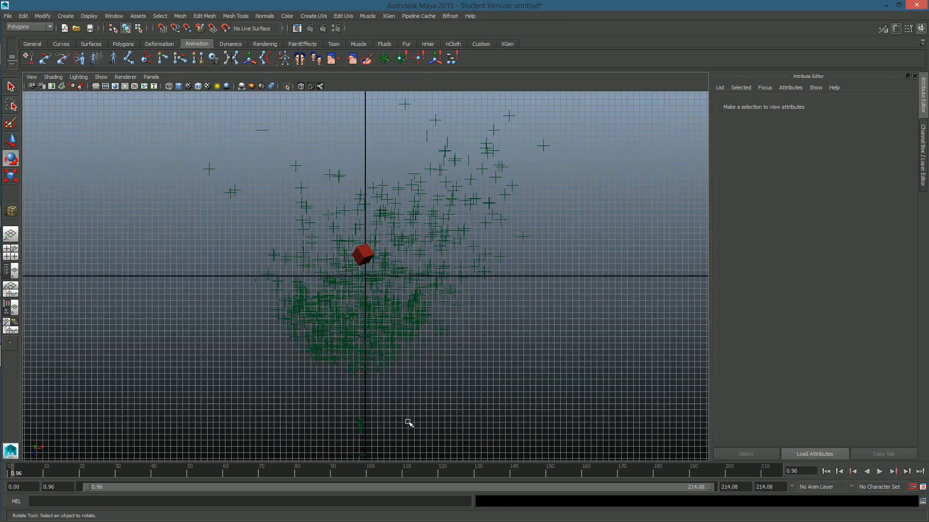
left_click_drag(408, 420, 408, 403, "alt")
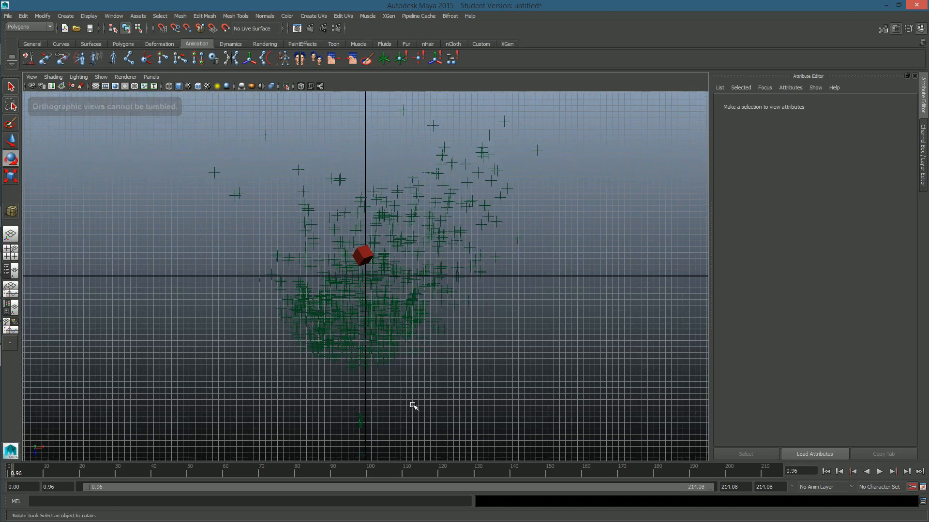
middle_click_drag(412, 406, 416, 300, "alt")
scroll(400, 365, "up", 2)
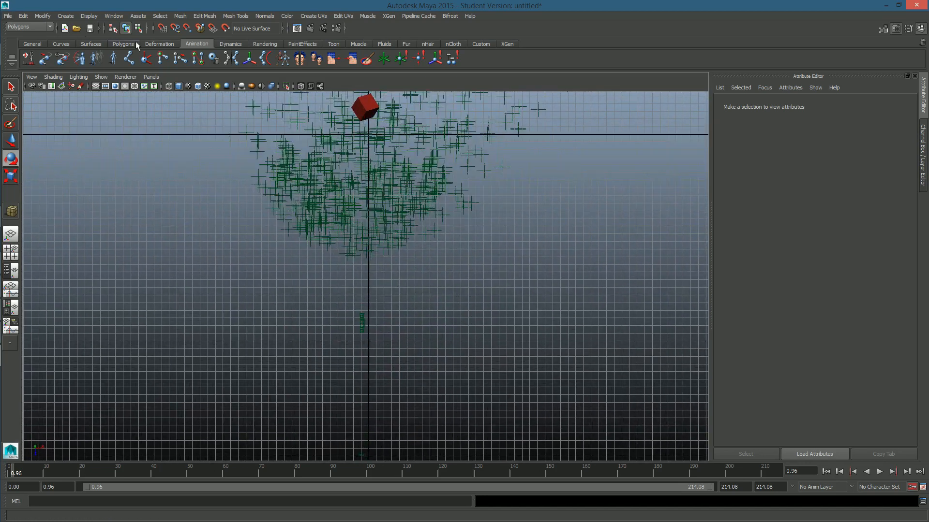
left_click(263, 44)
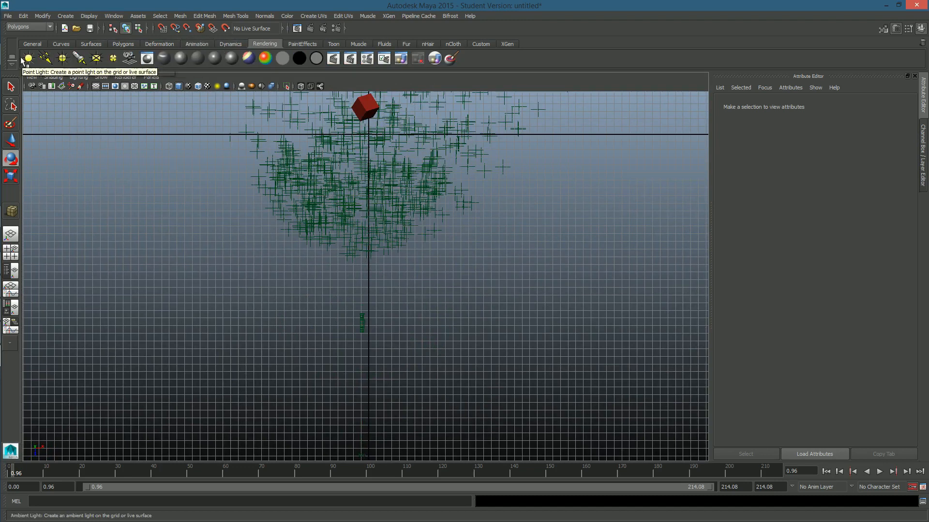
left_click(64, 61)
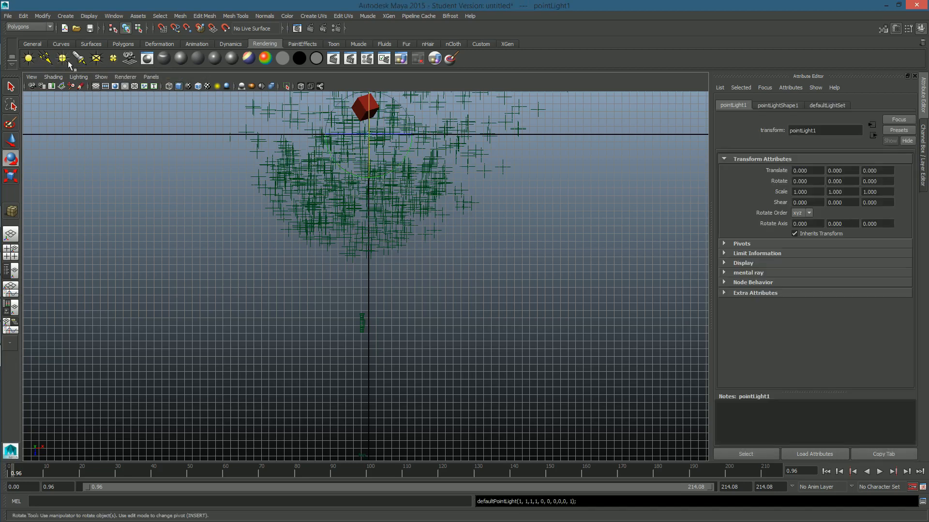
Move the point light behind the camera and above the grid, to about Y 12.6 and Z 36.4.
key("w")
left_click_drag(371, 148, 368, 394)
key("space")
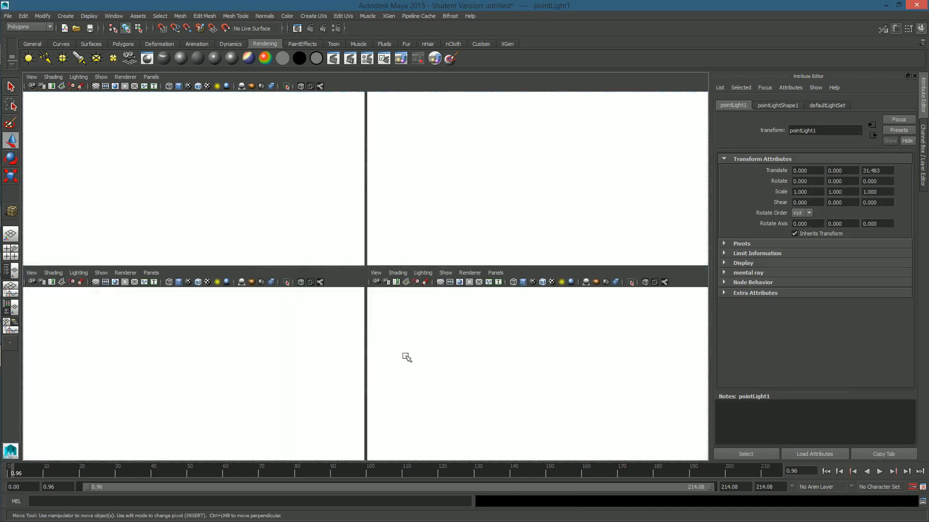
scroll(503, 331, "down", 2)
scroll(465, 362, "up", 4)
scroll(459, 361, "down", 3)
left_click_drag(434, 353, 419, 313)
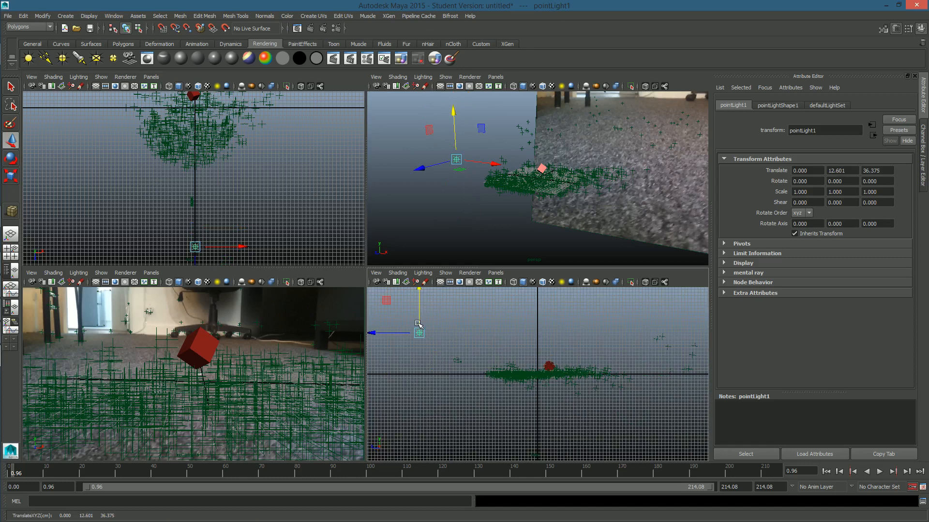
Change the point light's color to pale blue.
left_click(779, 107)
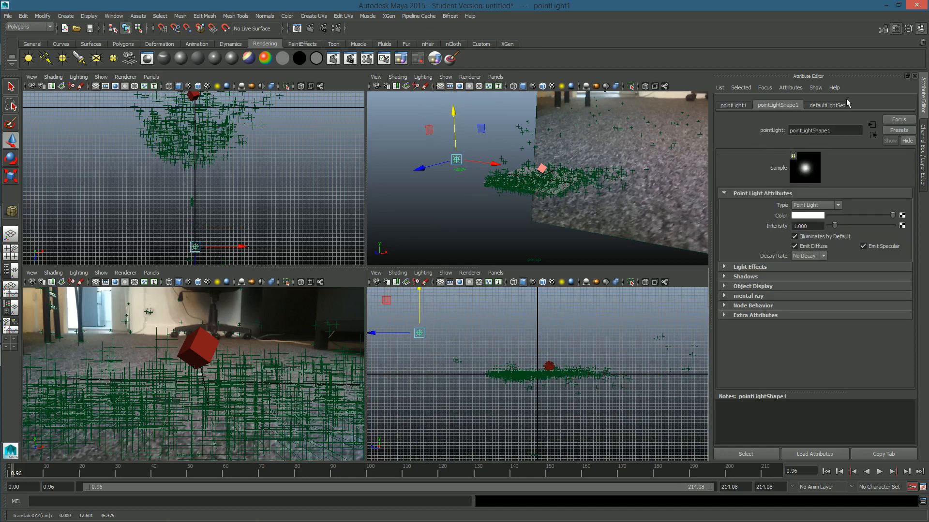
left_click(806, 216)
mouse_move(772, 233)
left_mouse_down()
mouse_move(797, 233)
mouse_move(763, 242)
mouse_move(802, 231)
left_mouse_up()
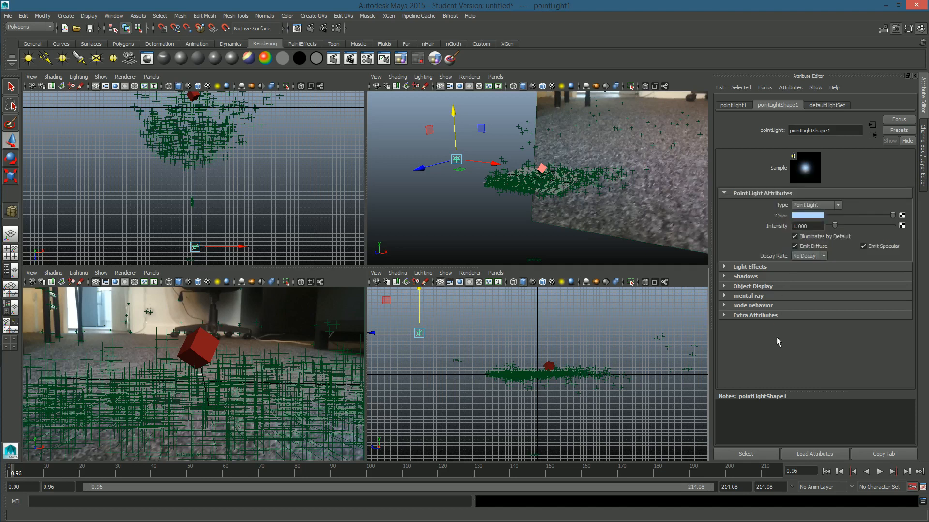
left_click_drag(796, 226, 683, 222)
key("Return")
Maximize the perspective view and turn on scene lighting to see the point light's effect on the cube.
left_click(601, 166)
key("space")
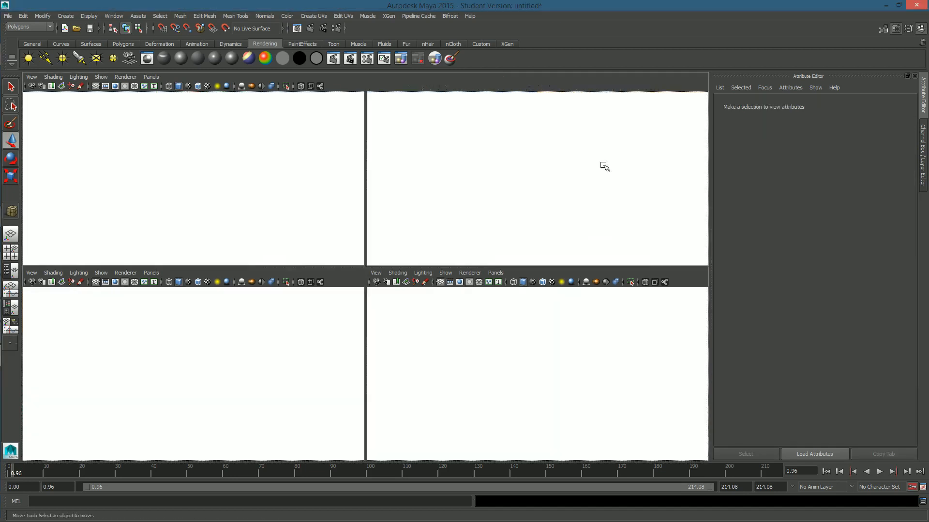
scroll(368, 261, "down", 5)
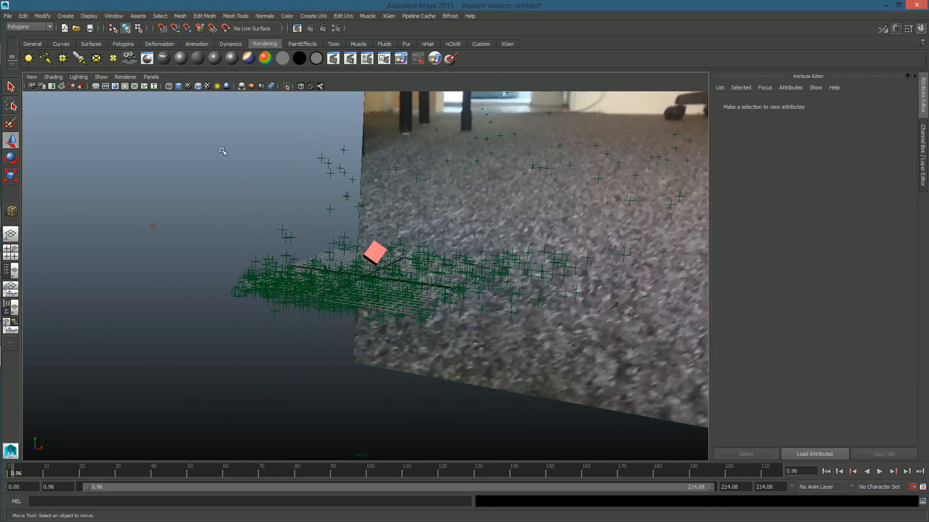
left_click(218, 87)
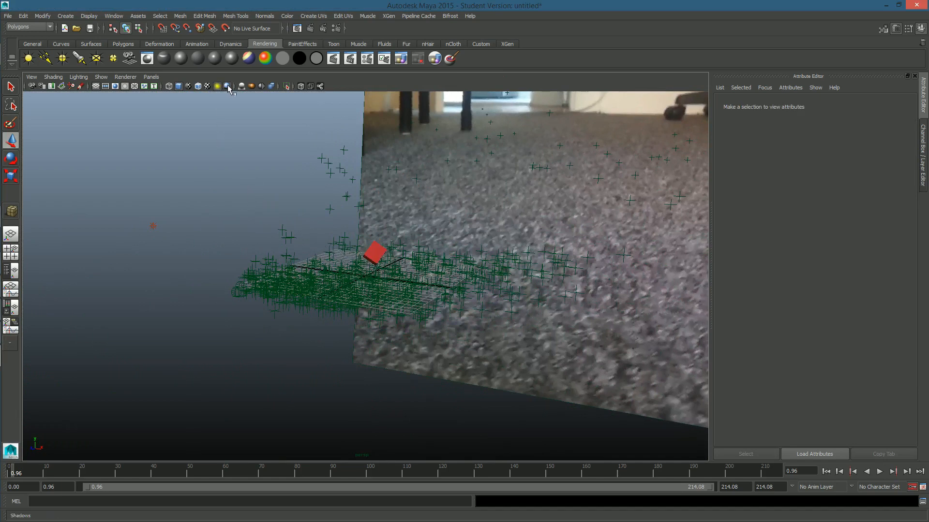
left_click_drag(286, 170, 314, 177, "alt")
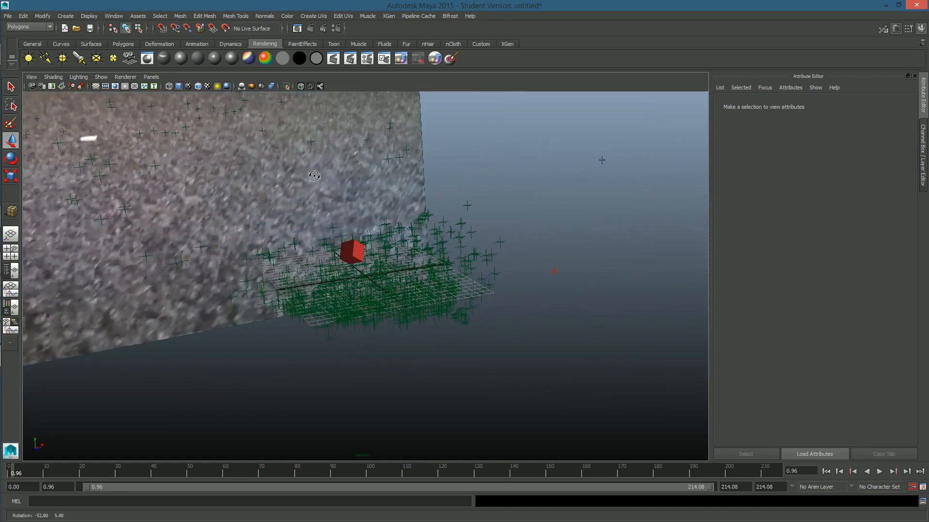
Select the point light in the perspective view and set its intensity to 2.
left_click(554, 271)
left_click_drag(843, 226, 828, 227)
left_click(426, 337)
left_click_drag(425, 337, 514, 281, "alt")
left_click(477, 275)
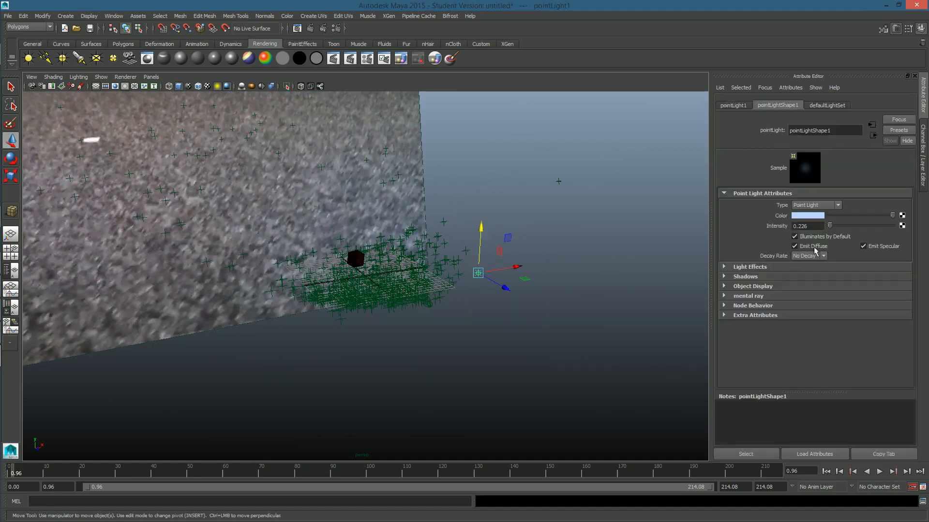
type("2")
key("Return")
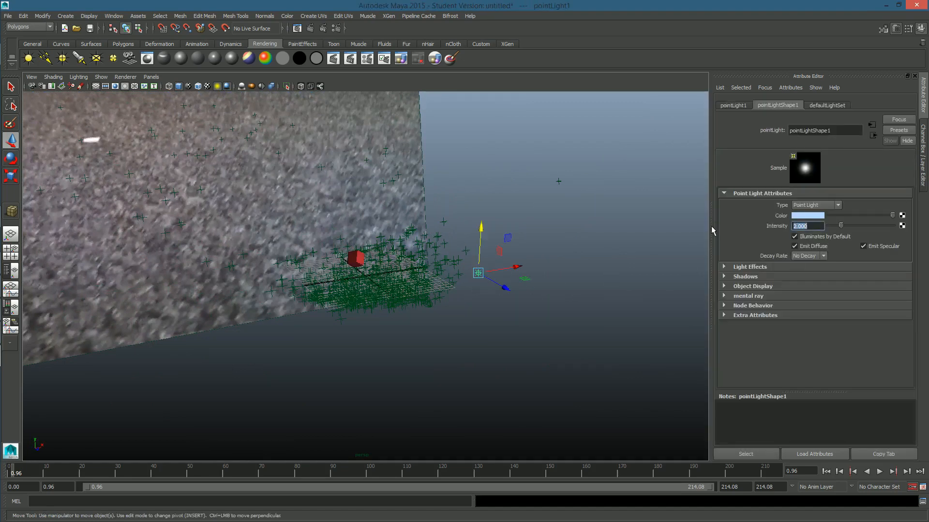
Duplicate the point light and place the copy beside the cube, at about X -31.1 and Z -3.7.
left_click_drag(601, 268, 517, 286, "alt")
scroll(517, 258, "down", 4)
scroll(516, 258, "up", 4)
scroll(514, 257, "down", 4)
key("space")
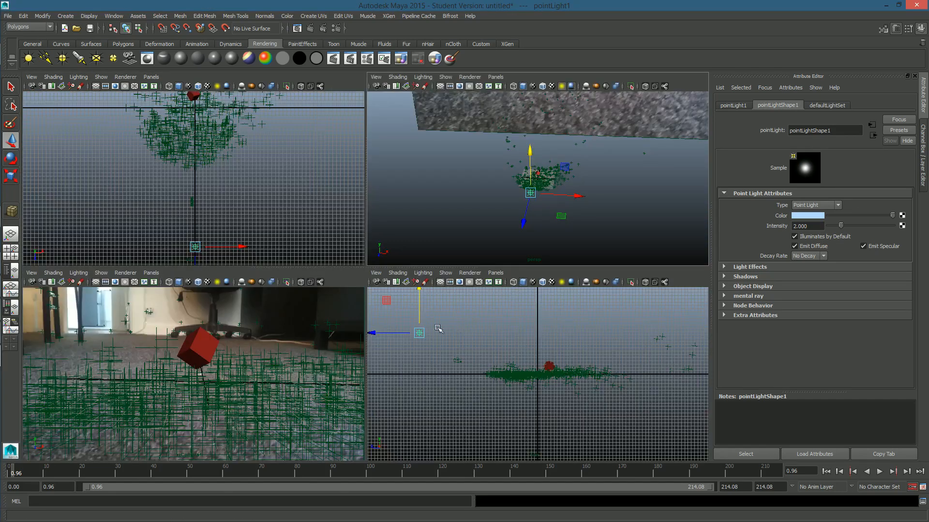
left_click(279, 233)
scroll(276, 228, "down", 3)
left_click_drag(227, 209, 172, 233)
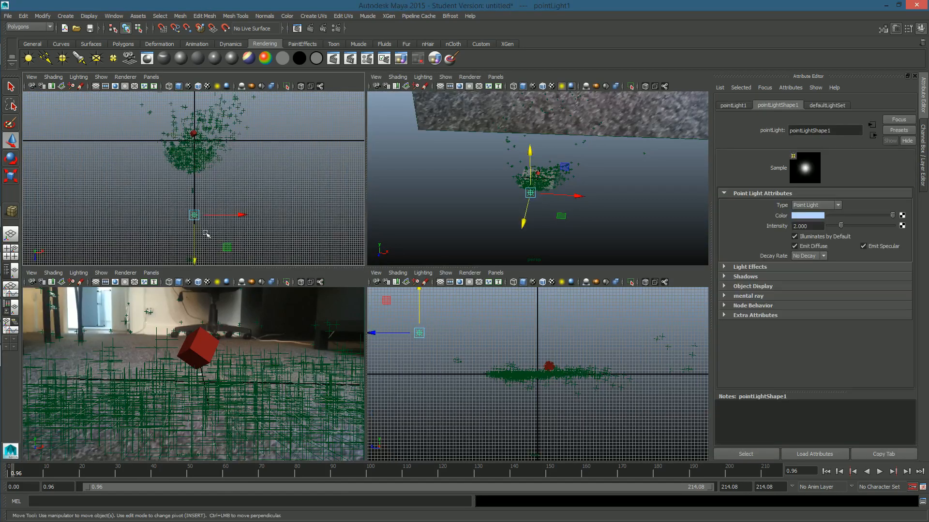
key("ctrl+d")
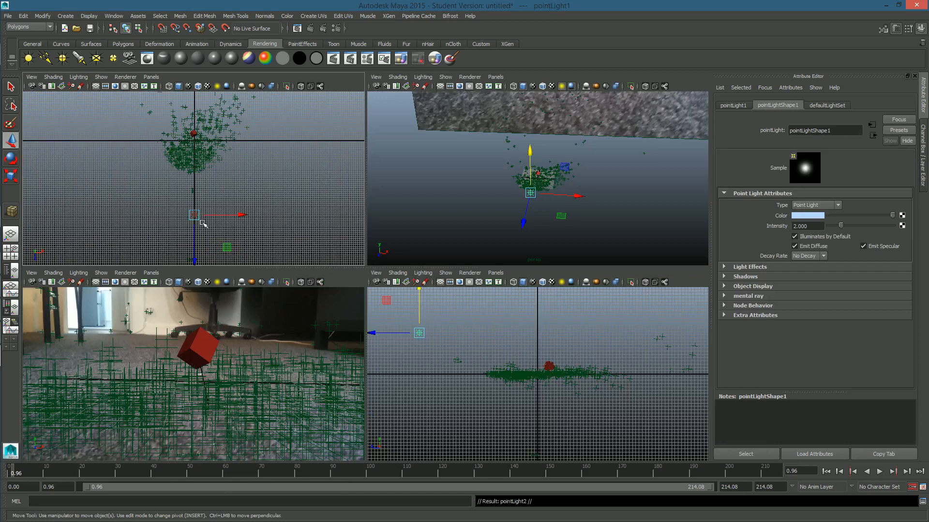
left_click_drag(193, 214, 134, 137)
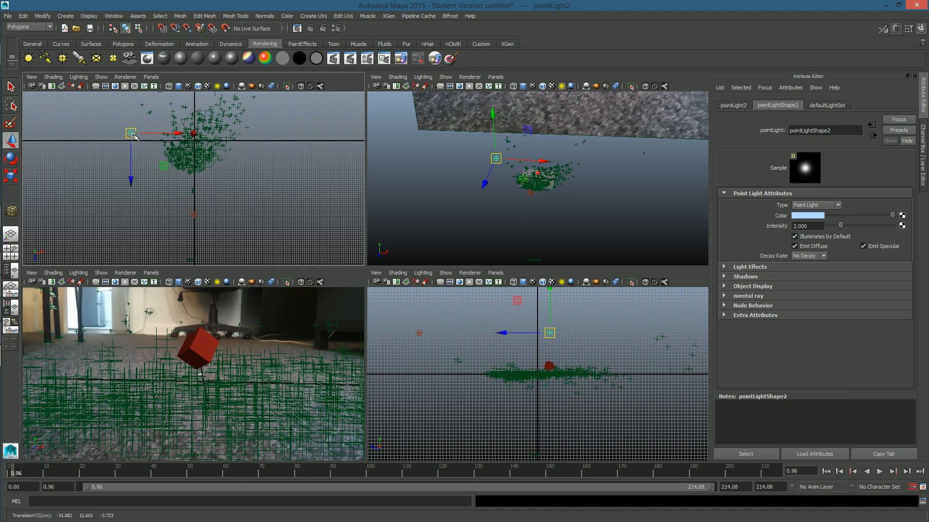
Give the duplicated point light a pale warm color, with hue about 42.5 and saturation about 0.3, and set its intensity to 1.
left_click(806, 221)
left_click_drag(773, 232, 758, 231)
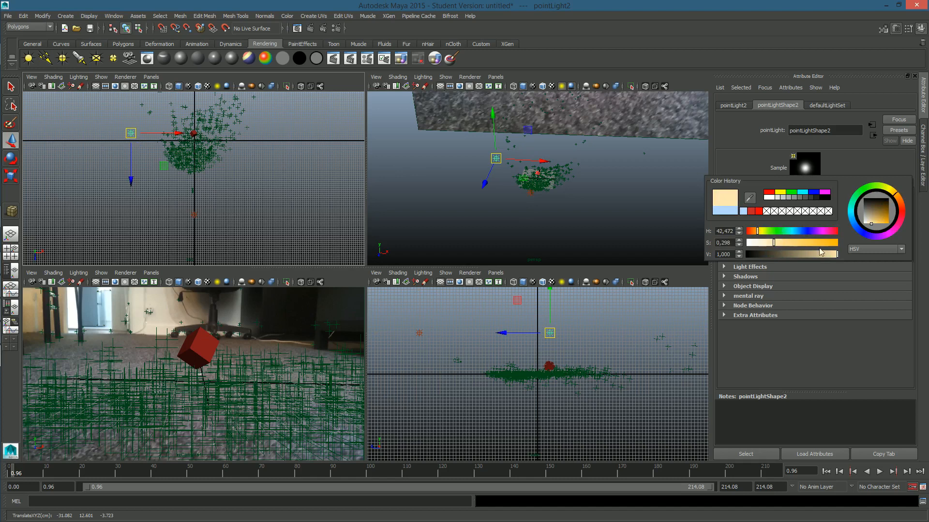
left_click_drag(814, 227, 673, 220)
type("1")
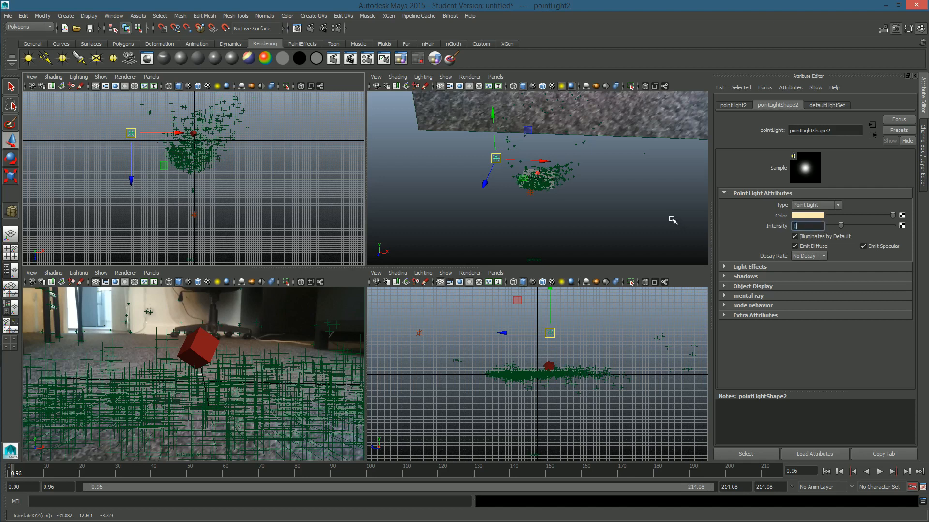
key("Return")
left_click(608, 223)
left_click(499, 169)
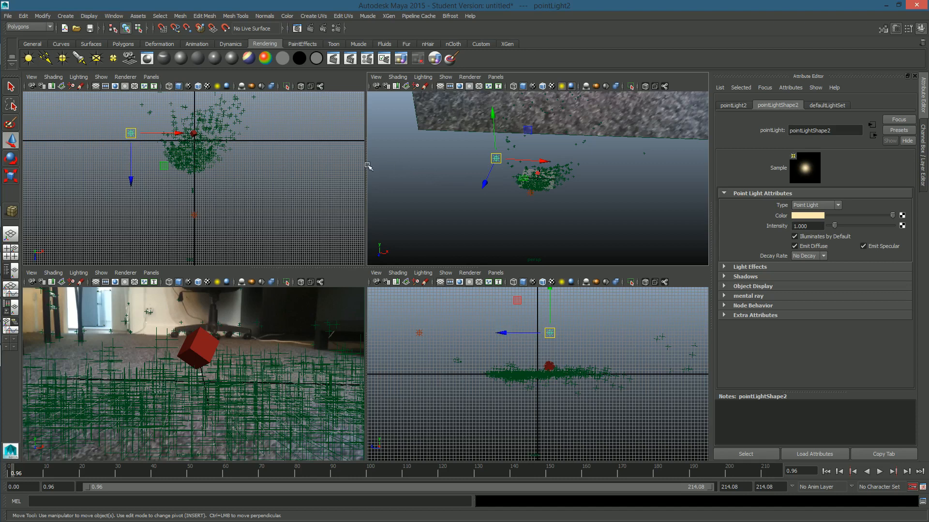
Duplicate the warm point light and place the copy on the opposite side of the cube.
left_click(112, 123)
left_click_drag(112, 123, 354, 149)
left_click(561, 216)
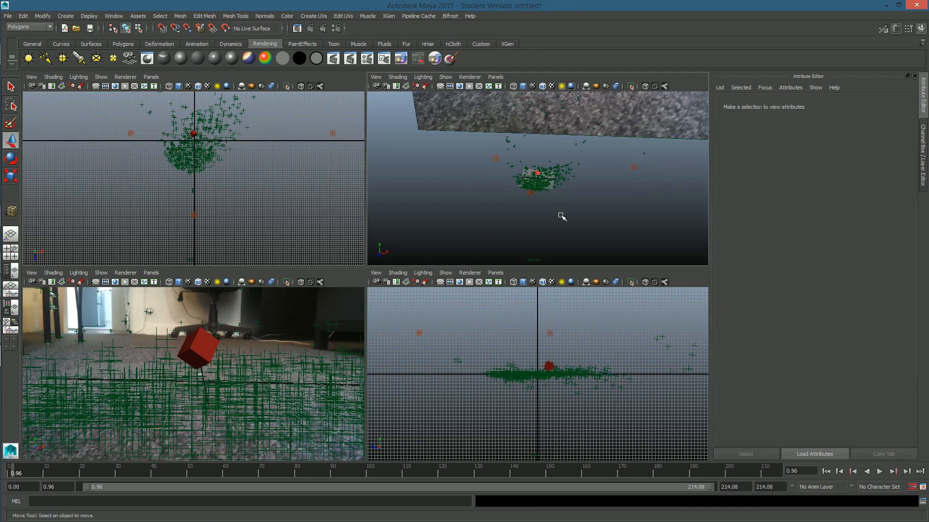
left_click(277, 339)
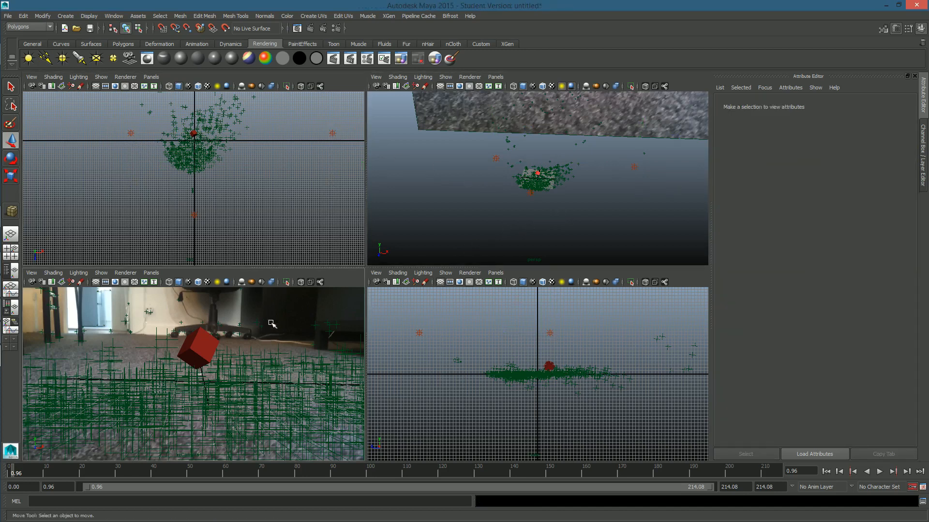
Try a higher intensity on the original warm point light and undo it.
left_click_drag(112, 124, 144, 145)
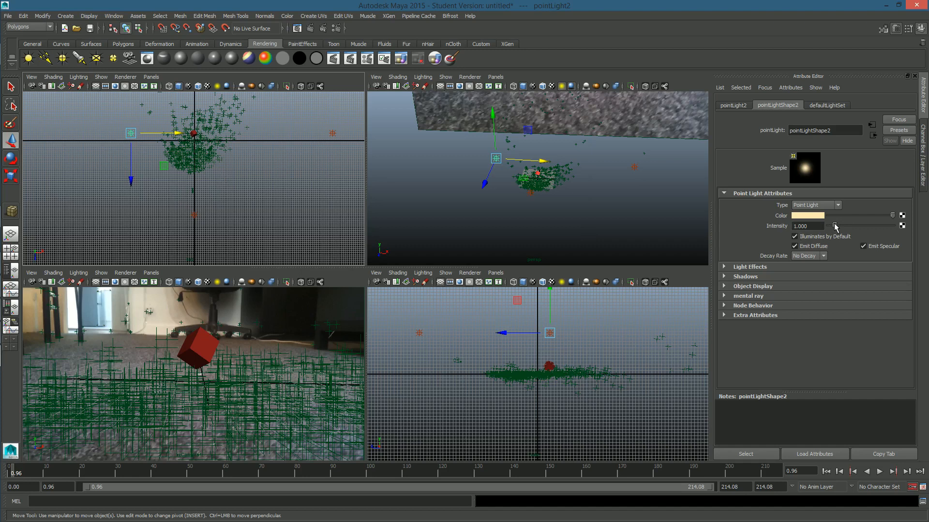
left_click_drag(835, 227, 856, 227)
key("ctrl+z")
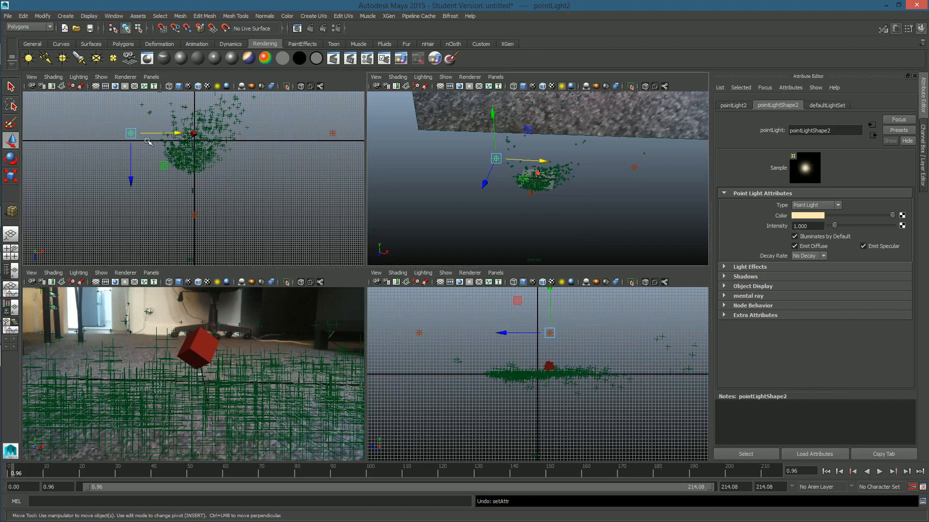
Try moving the original warm point light closer to the cube along X and undo the move.
left_click_drag(158, 134, 200, 135)
left_click(474, 235)
scroll(474, 235, "up", 4)
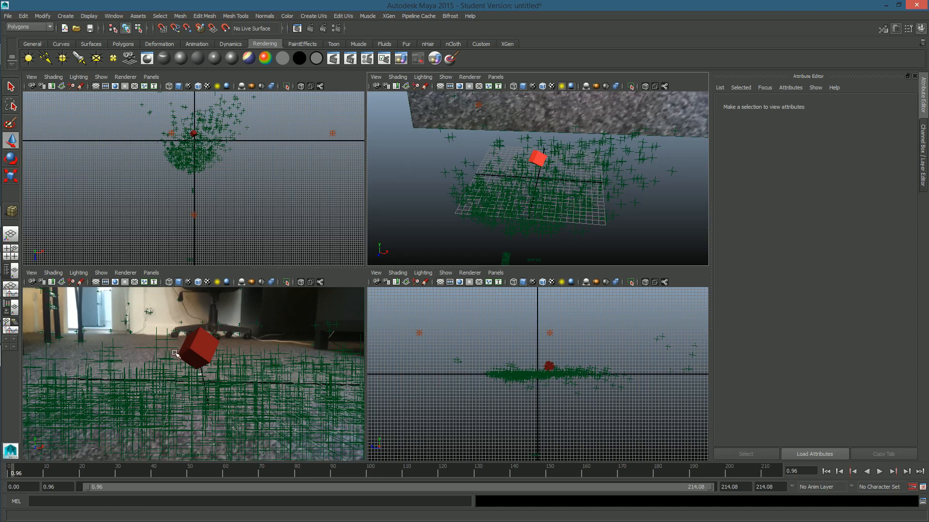
key("ctrl+z")
key("ctrl+z")
Turn on scene lighting and shadows in the tracked camera view.
left_click(142, 342)
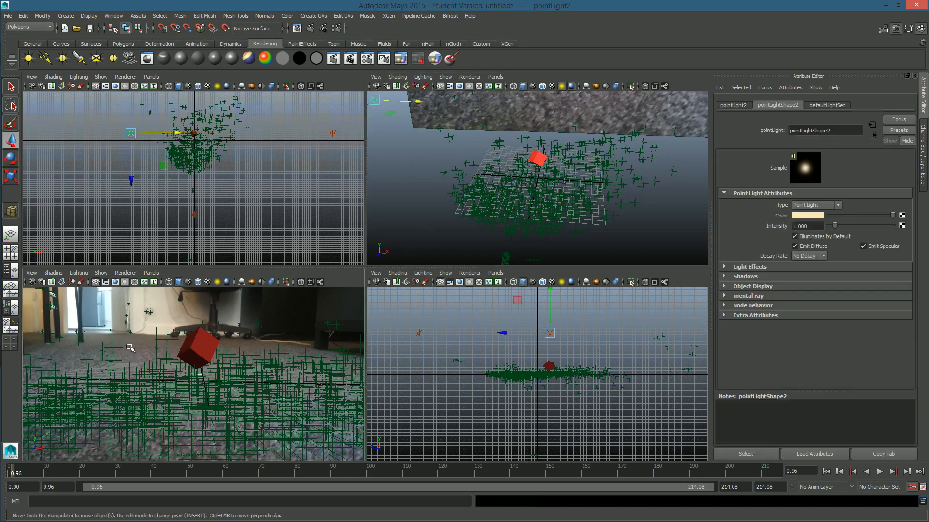
left_click(217, 283)
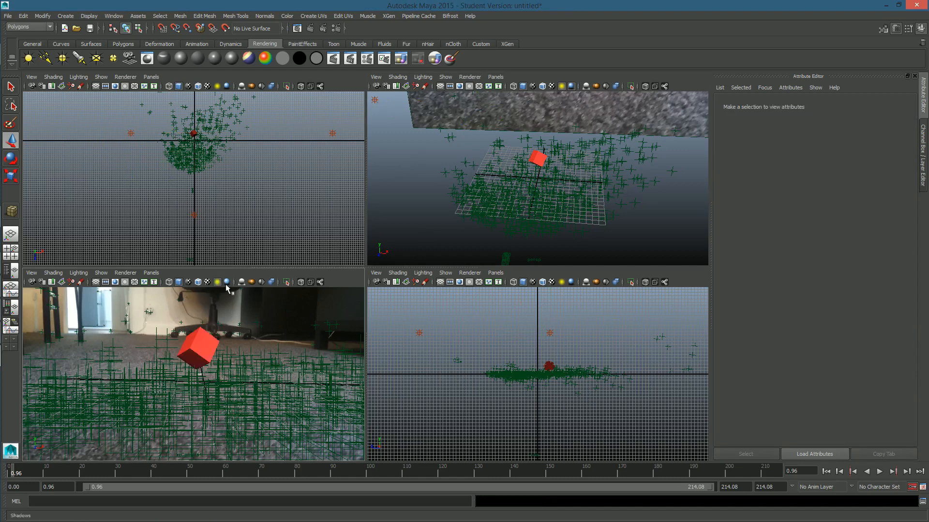
left_click(228, 284)
Move the original warm point light farther from the cube along X and bring its opposite copy slightly closer.
left_click_drag(109, 117, 146, 167)
left_click_drag(145, 134, 128, 135)
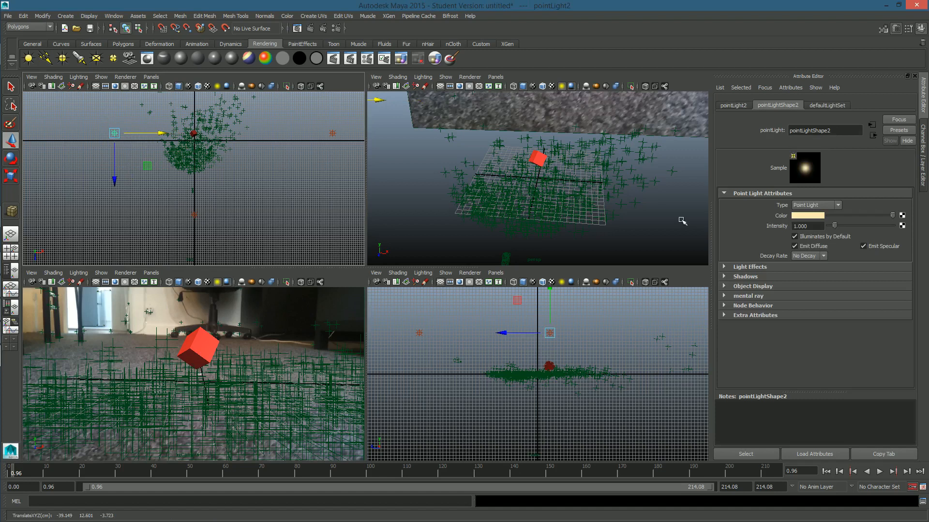
key("ctrl+d")
left_click_drag(146, 134, 356, 154)
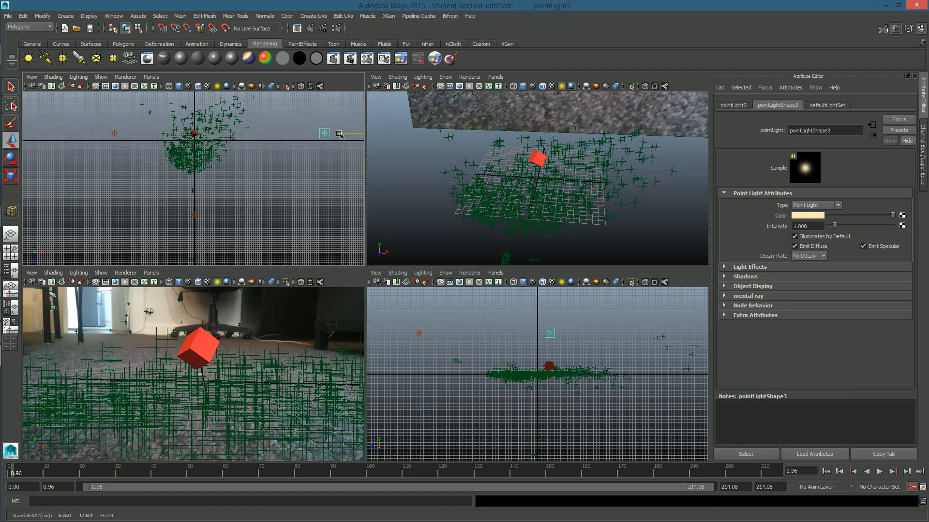
left_click_drag(108, 116, 115, 136)
left_click(144, 318)
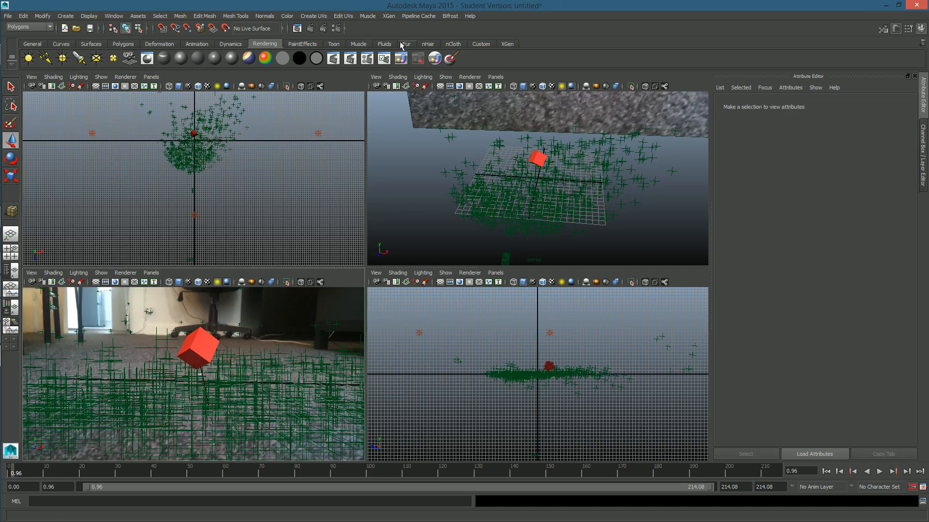
Render a test frame from the tracked camera with Maya Software and close the render.
left_click(310, 28)
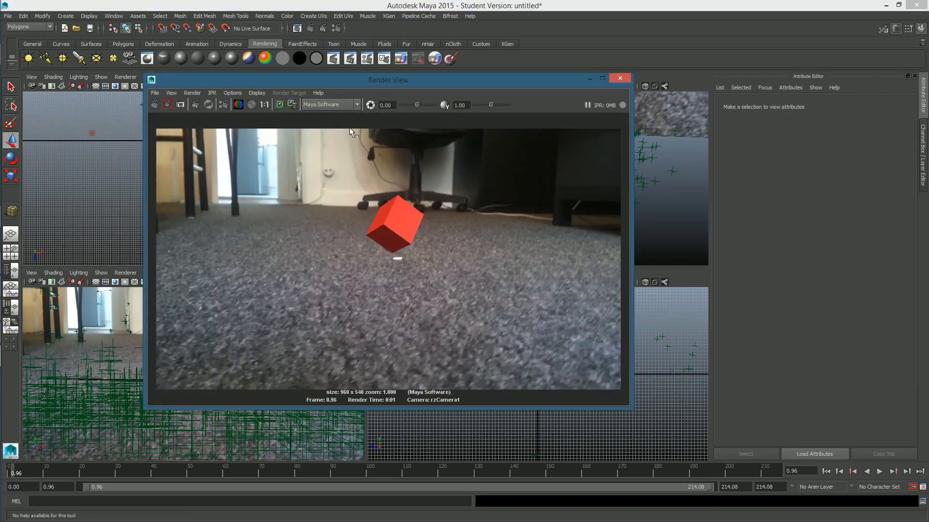
left_click(620, 78)
Set the render settings to mental ray with PNG output and name.#.ext frame numbering.
left_click(337, 29)
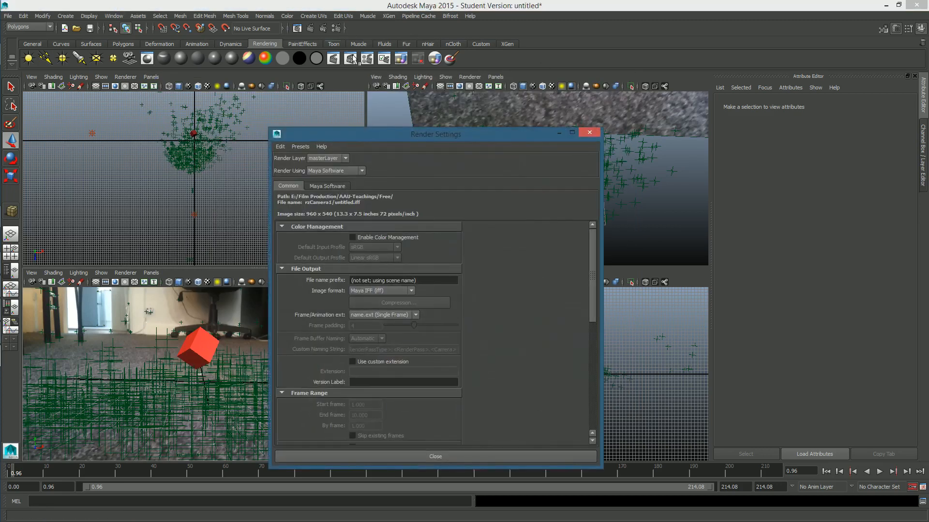
left_click(360, 172)
left_click(335, 199)
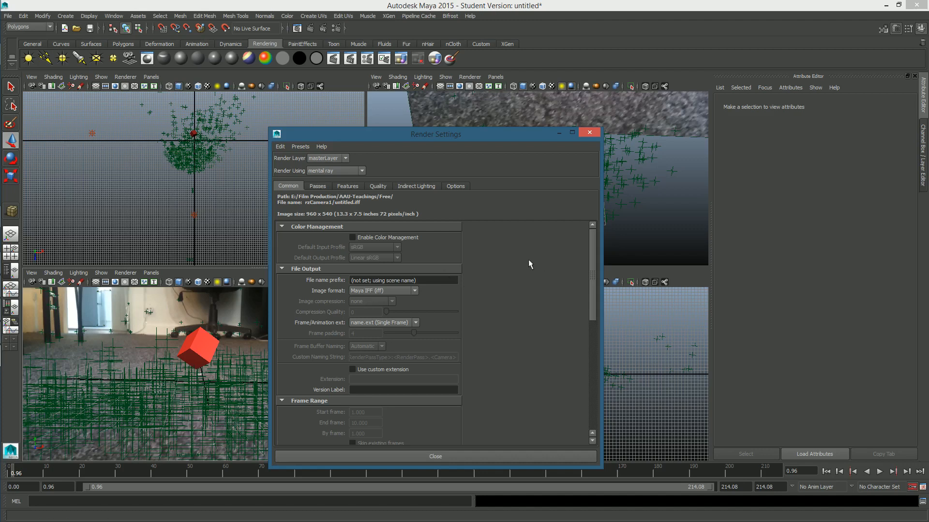
left_click_drag(591, 255, 594, 241)
left_click(412, 291)
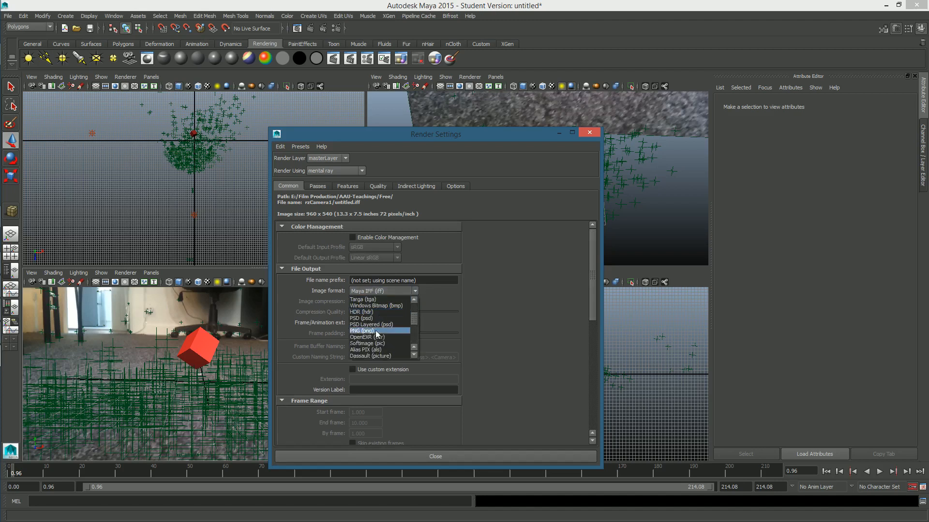
left_click(377, 332)
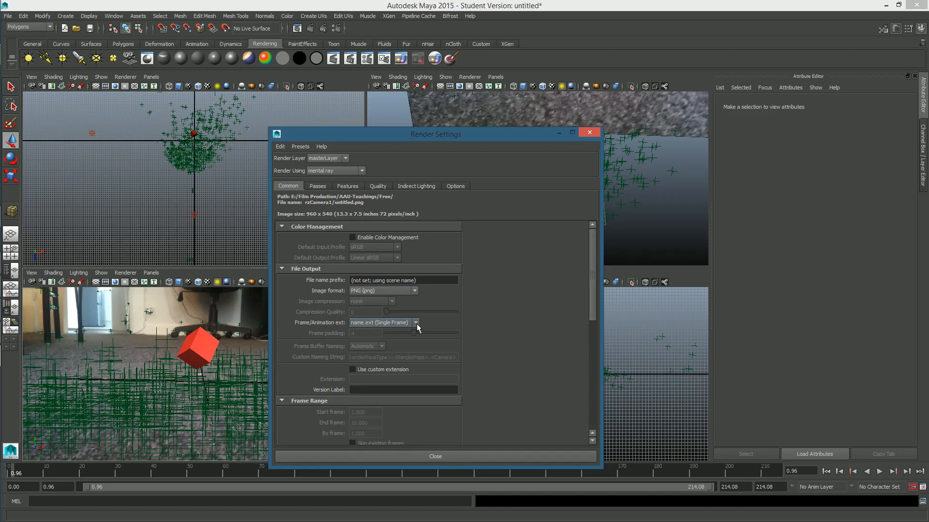
left_click(377, 323)
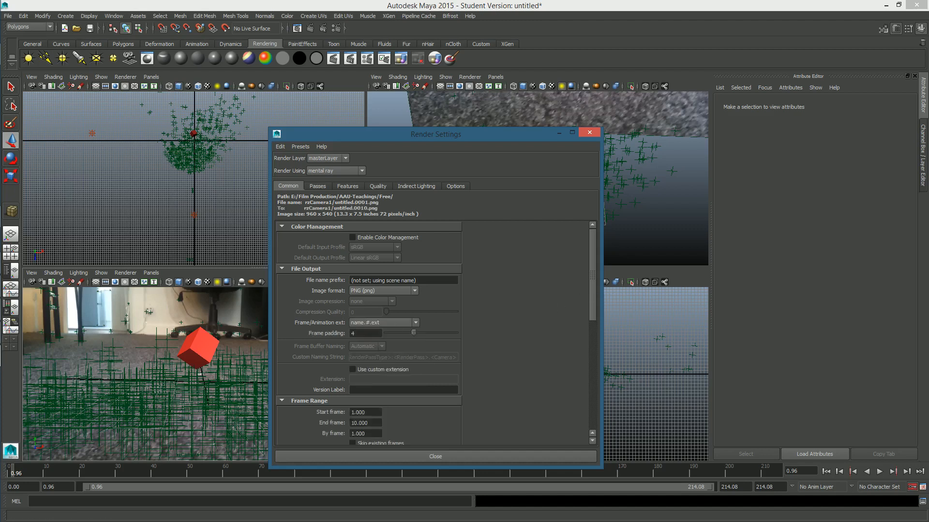
Set the render's end frame to 214 and check the renderable camera choices.
left_click_drag(592, 307, 580, 367)
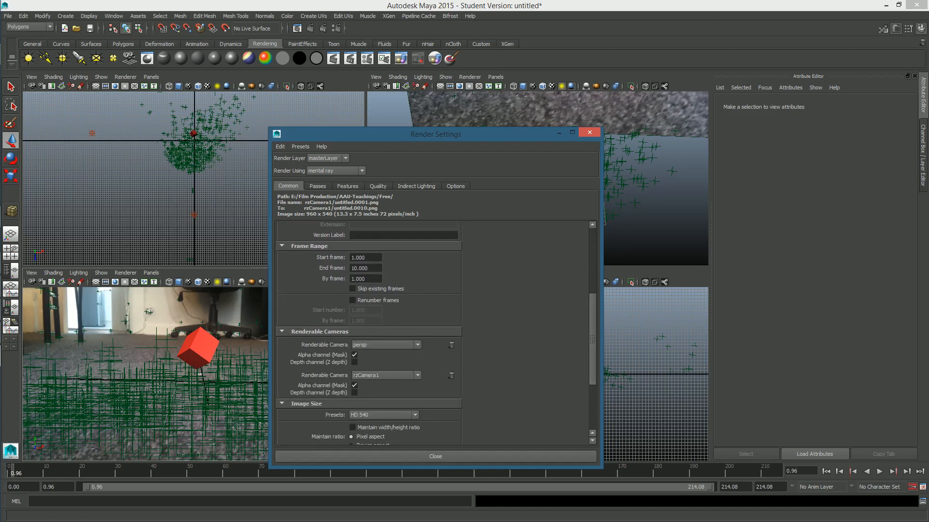
left_click_drag(357, 269, 270, 261)
type("214")
left_click(416, 344)
left_click(417, 345)
Set the render image size to the HD 720 preset and review the frame range and camera settings.
scroll(385, 339, "down", 5)
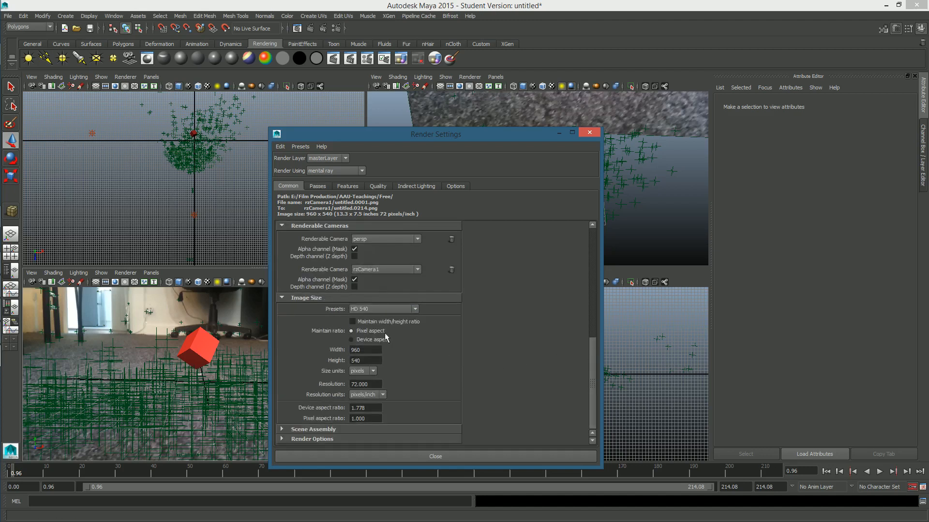
left_click(383, 312)
left_click_drag(414, 333, 414, 344)
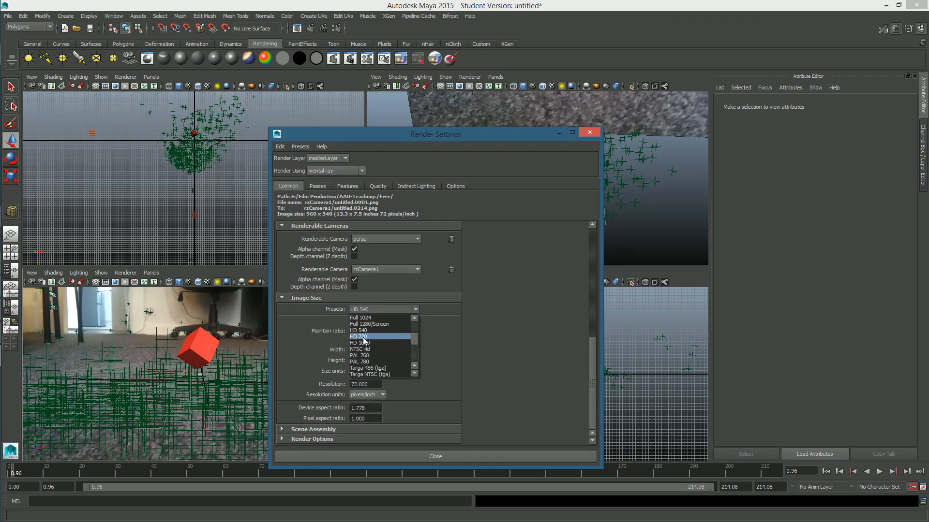
left_click(364, 338)
left_click(415, 309)
left_click(417, 322)
left_click(394, 318)
left_click_drag(366, 350, 349, 350)
key("Tab")
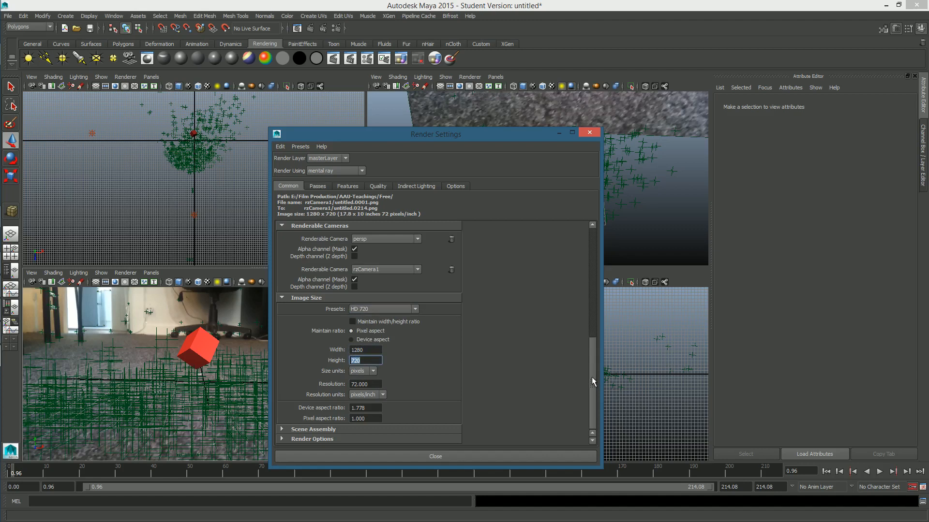
left_click_drag(594, 381, 586, 409)
scroll(586, 409, "up", 3)
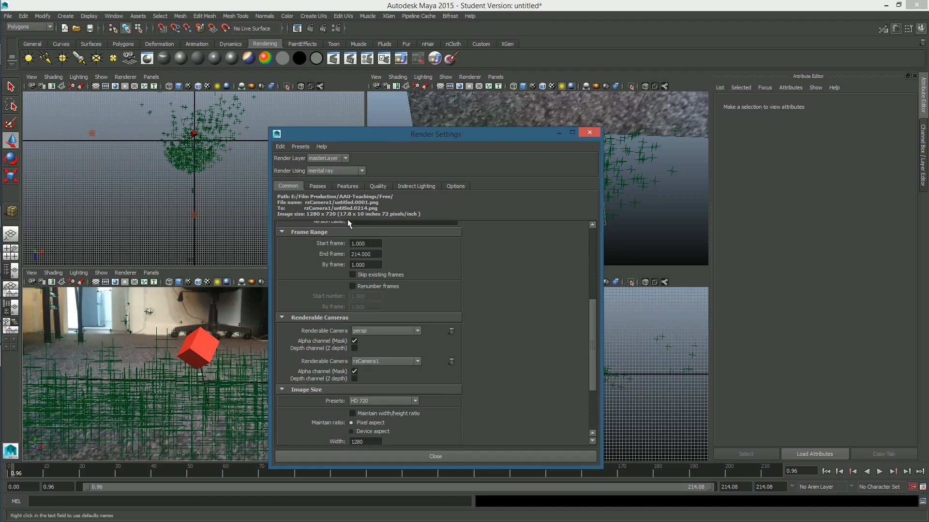
Close the render settings and render a test frame of the tracked camera view.
left_click(589, 132)
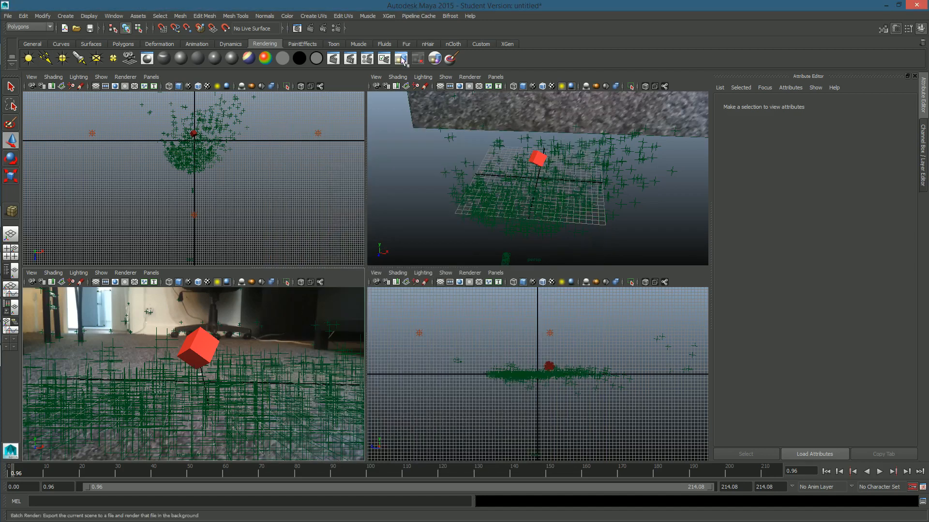
left_click(310, 28)
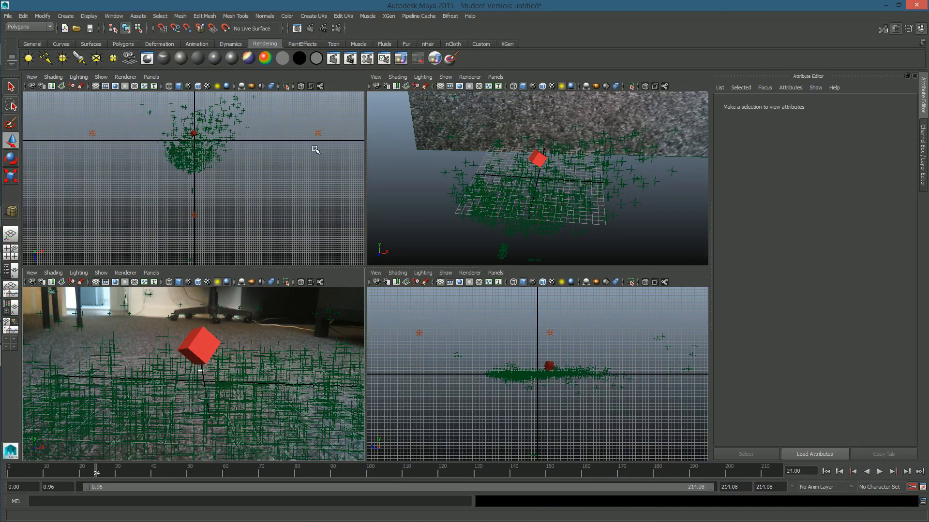
Create a large polygon plane in the top view as a floor beneath the cube and around the tracking points.
scroll(276, 185, "down", 3)
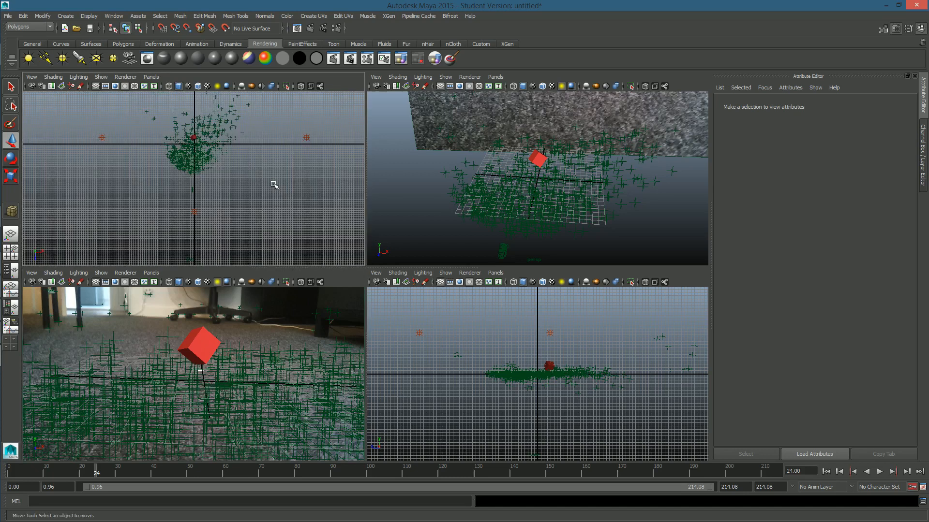
left_click(122, 44)
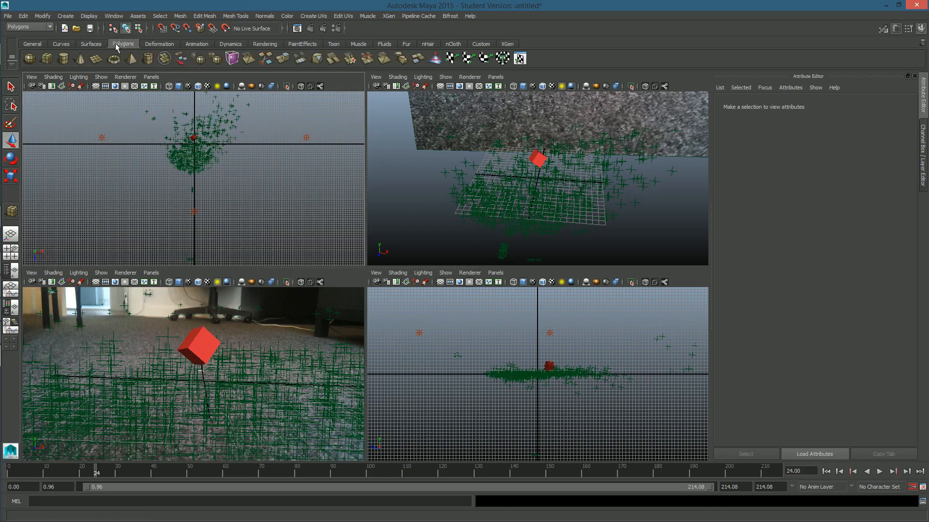
left_click(96, 59)
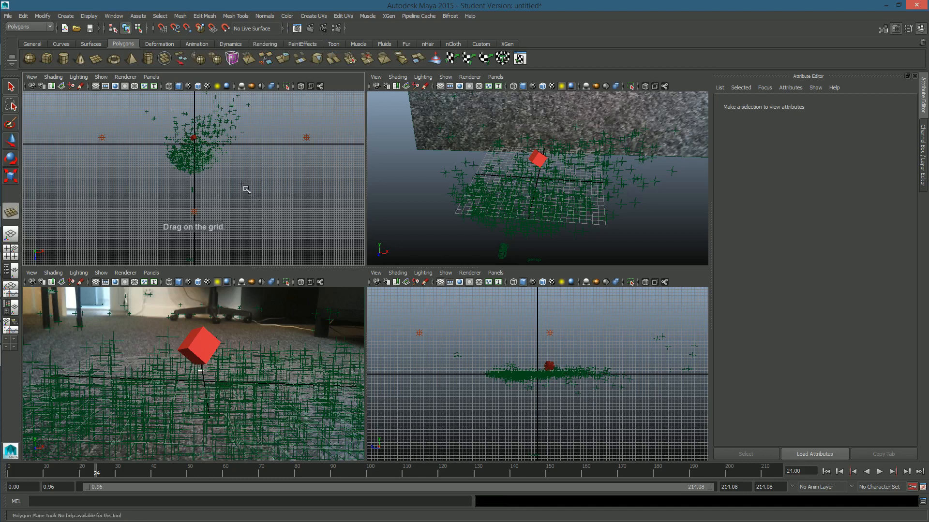
scroll(243, 191, "down", 3)
mouse_move(239, 176)
middle_mouse_down("alt")
mouse_move(244, 214)
mouse_move(273, 214)
mouse_move(252, 200)
mouse_move(274, 190)
mouse_move(225, 175)
middle_mouse_up("alt")
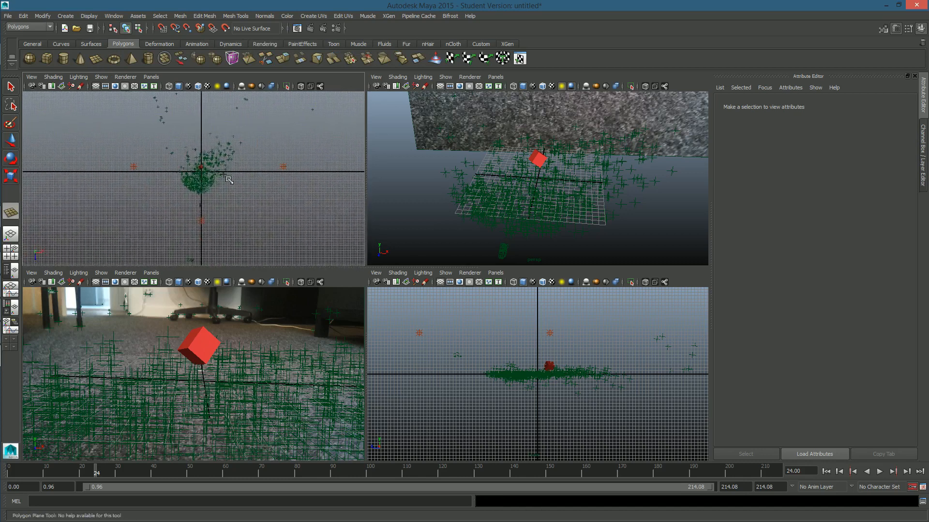
scroll(242, 211, "down", 3)
left_click_drag(256, 222, 142, 98)
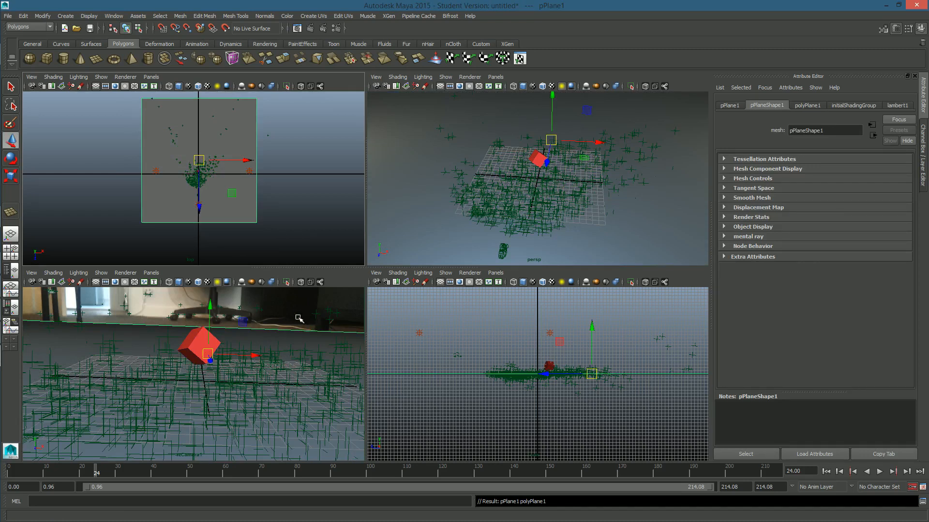
left_click(286, 306)
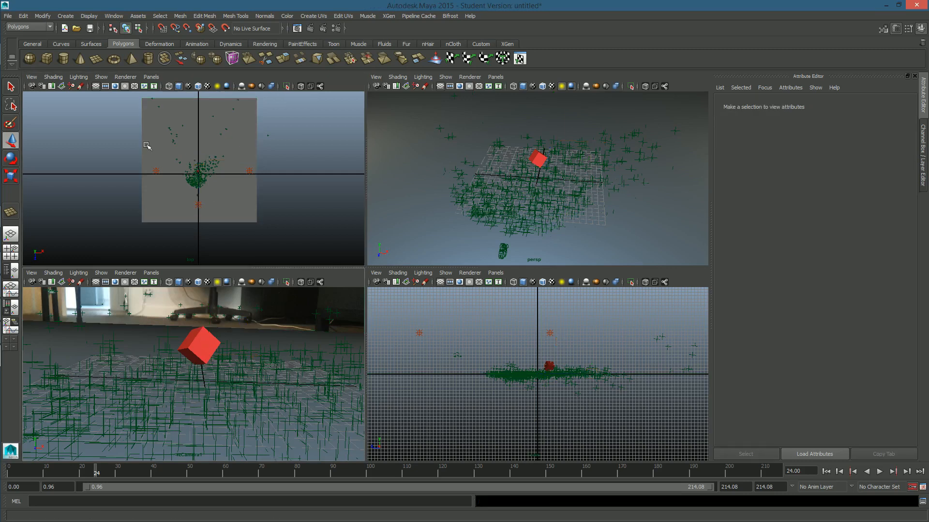
Render frame 24 to check the cube's shadow on the plane, close the render, and go to frame 143.
left_click(310, 28)
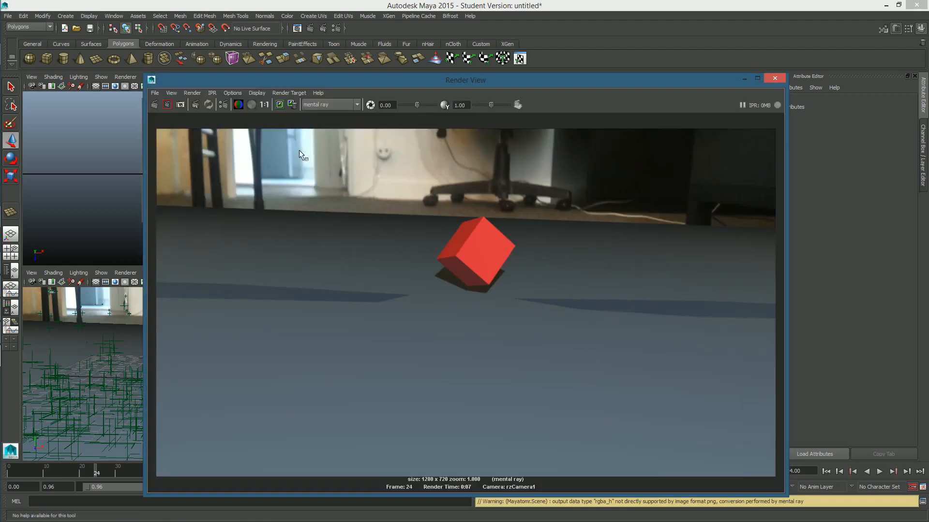
left_click(775, 77)
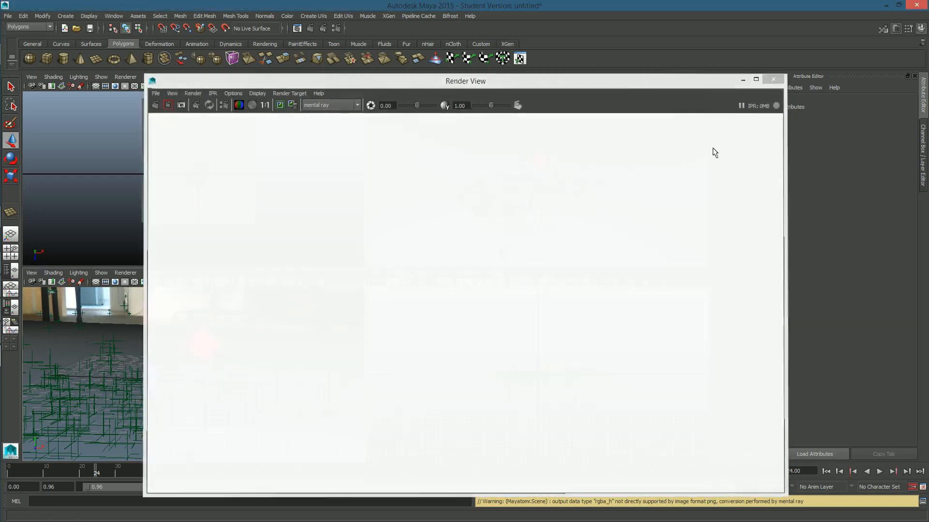
left_click_drag(256, 479, 525, 473)
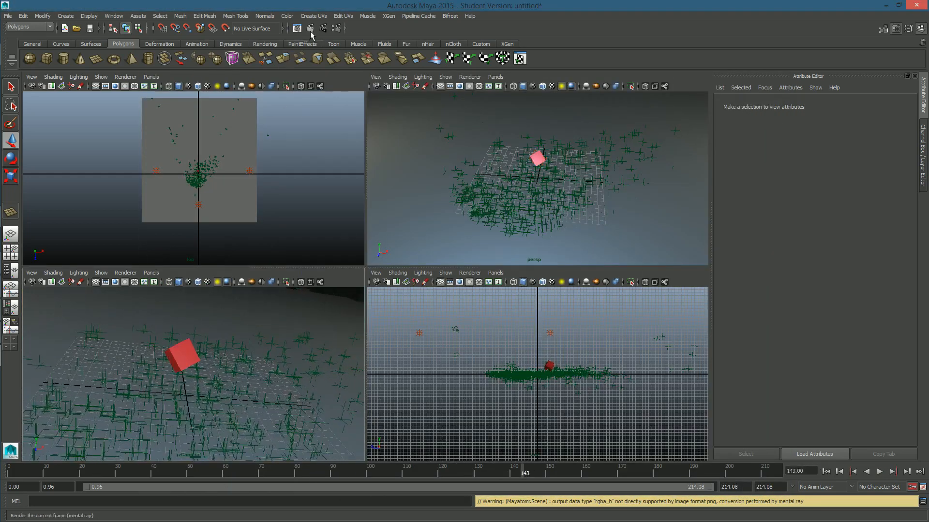
Render frame 143 to check the cube's shadows on the plane, and close the render.
left_click(310, 28)
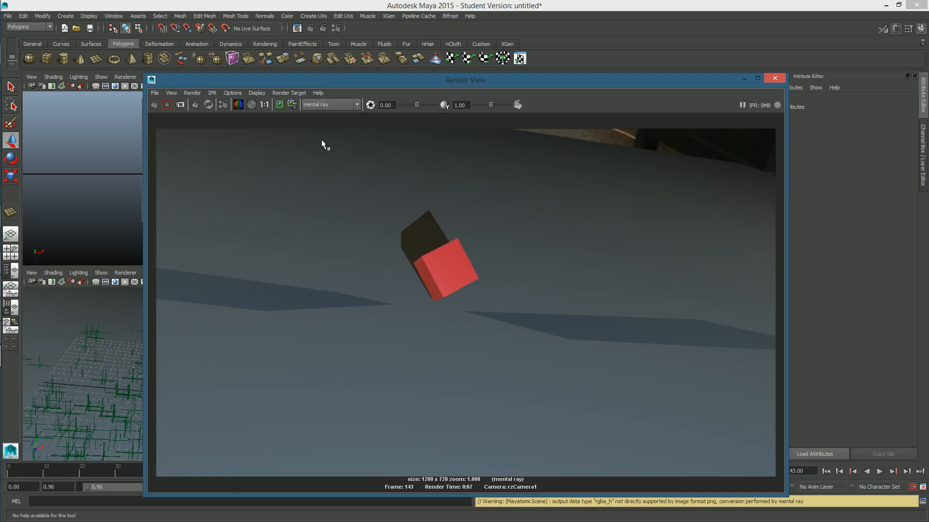
left_click(775, 78)
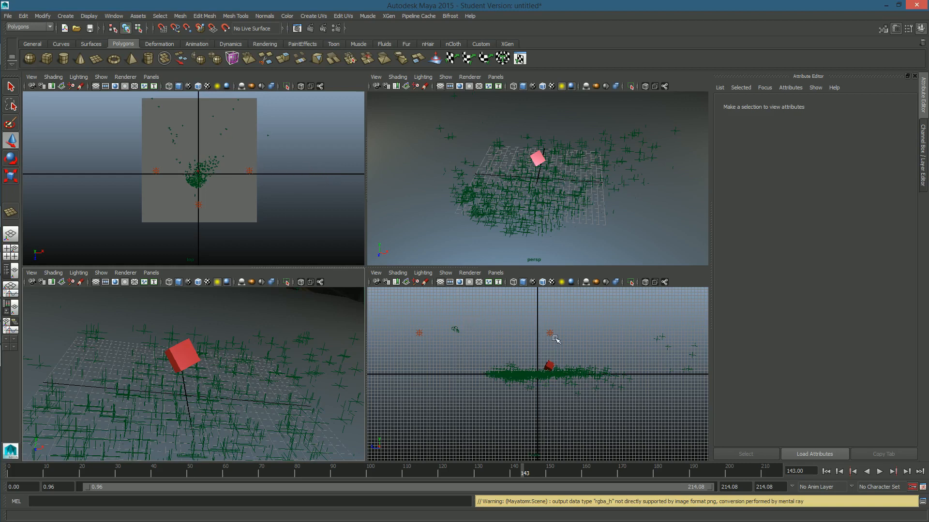
left_click(571, 336)
Raise the two side point lights together higher above the plane, and re-render frame 143 to check the shadows.
left_click(502, 236)
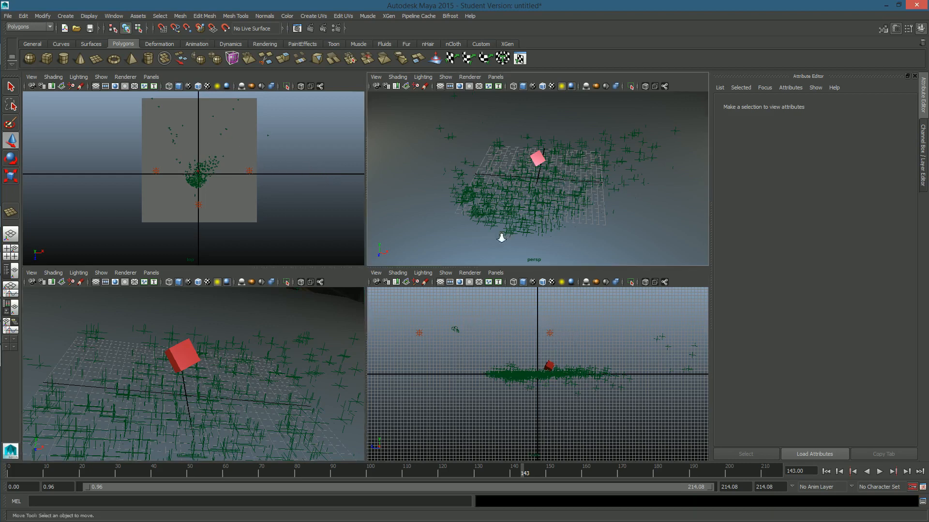
scroll(504, 232, "down", 10)
scroll(604, 210, "up", 2)
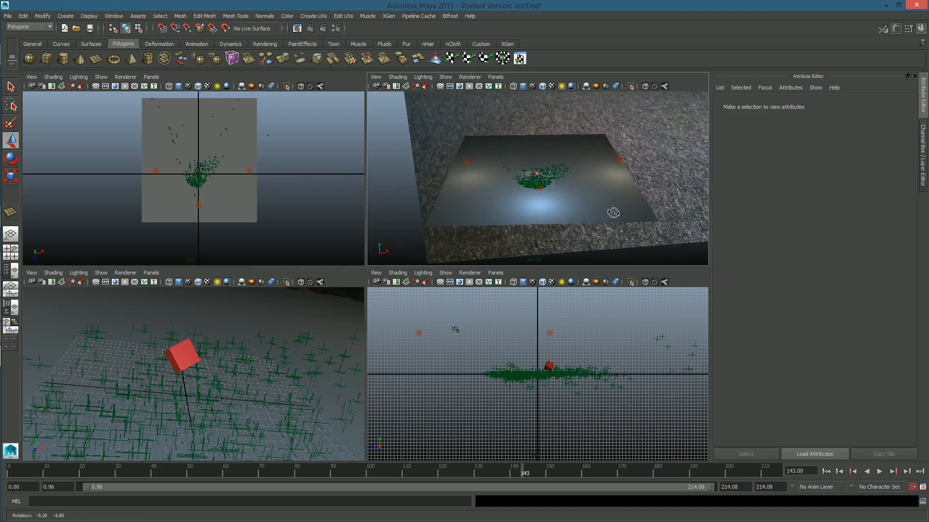
left_click(552, 166)
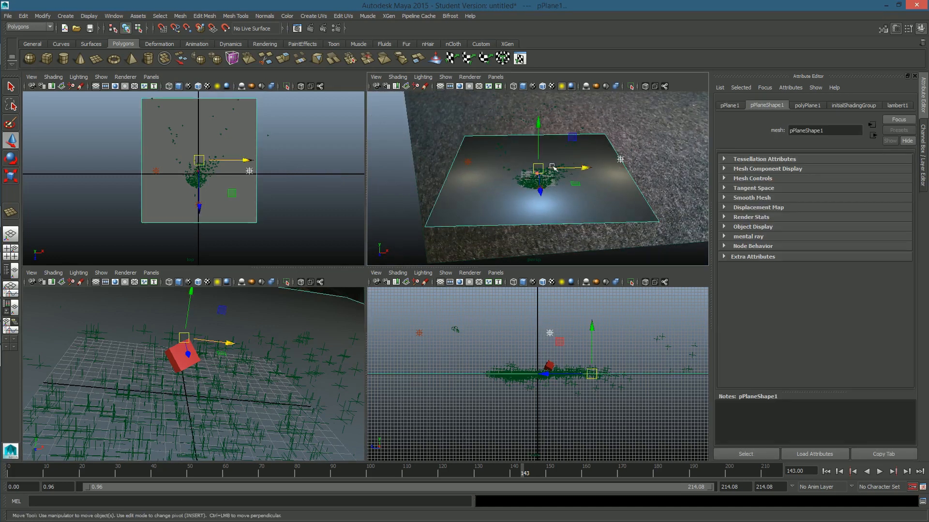
left_click(468, 162)
left_click(622, 159)
left_click(622, 141)
left_click_drag(622, 140, 622, 124)
left_click_drag(613, 171, 614, 157, "alt")
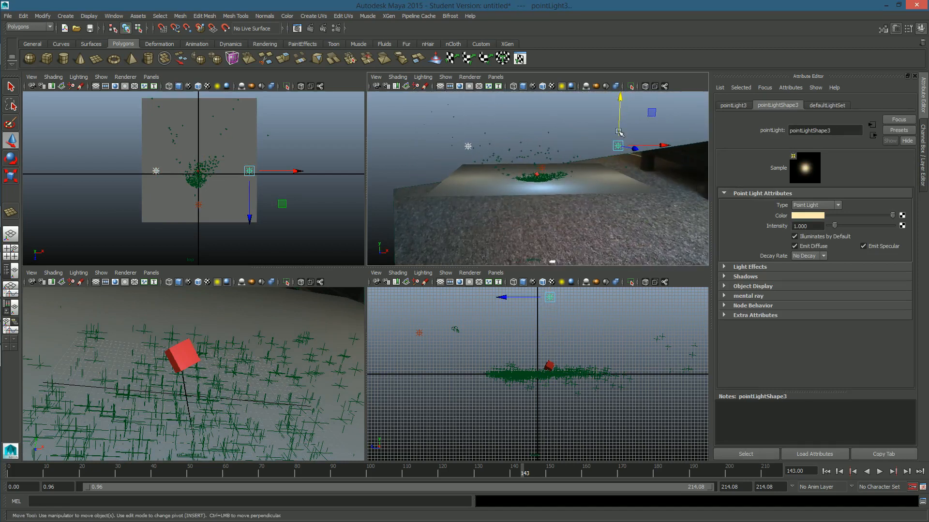
left_click(273, 312)
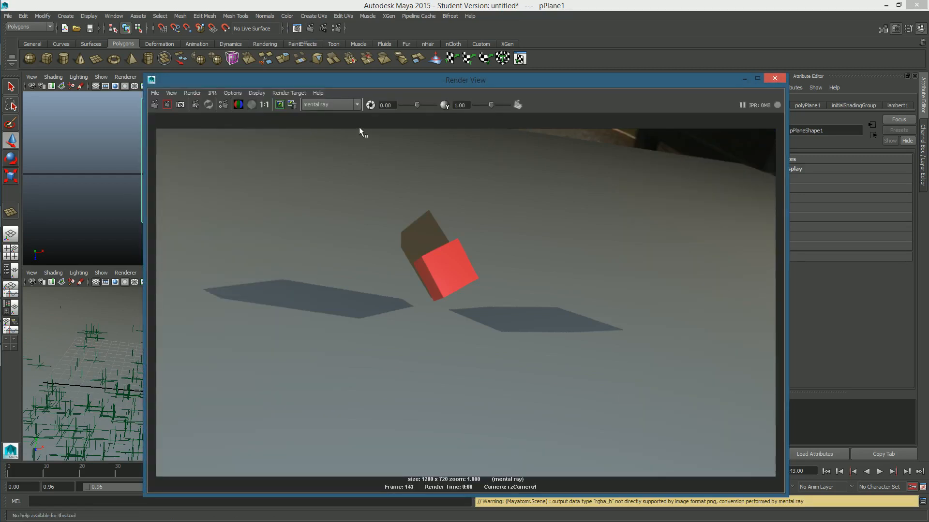
left_click(775, 78)
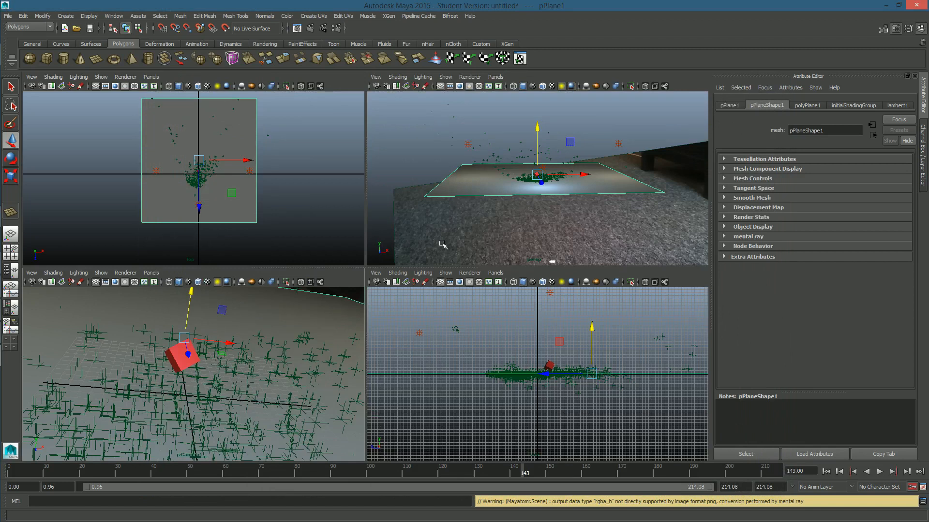
Set the reflectivity of the red cube's phong1 material to 0.
left_click(180, 359)
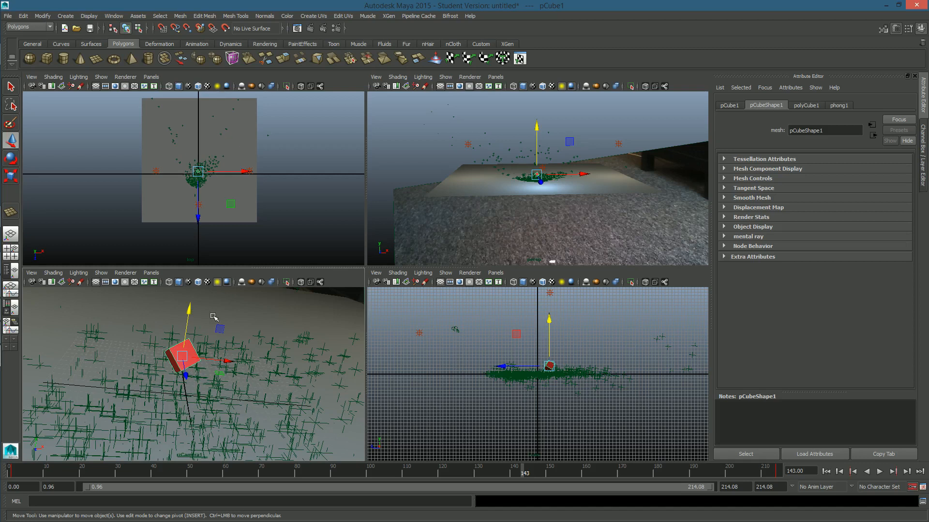
left_click_drag(260, 338, 244, 325, "alt")
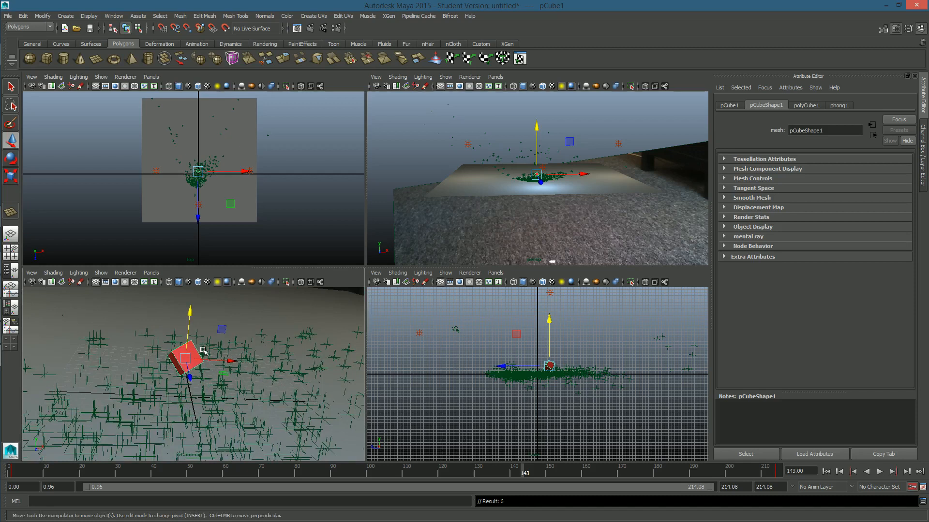
left_click(734, 106)
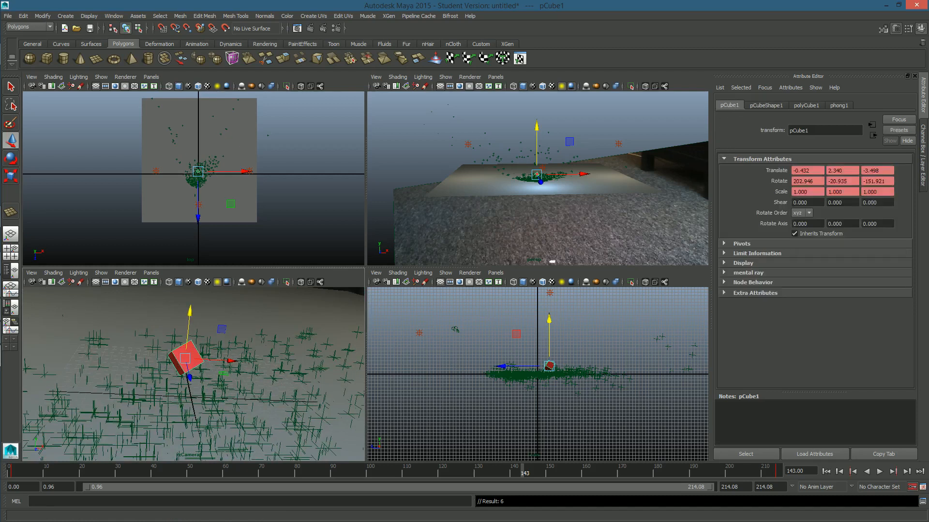
left_click(797, 106)
left_click(766, 105)
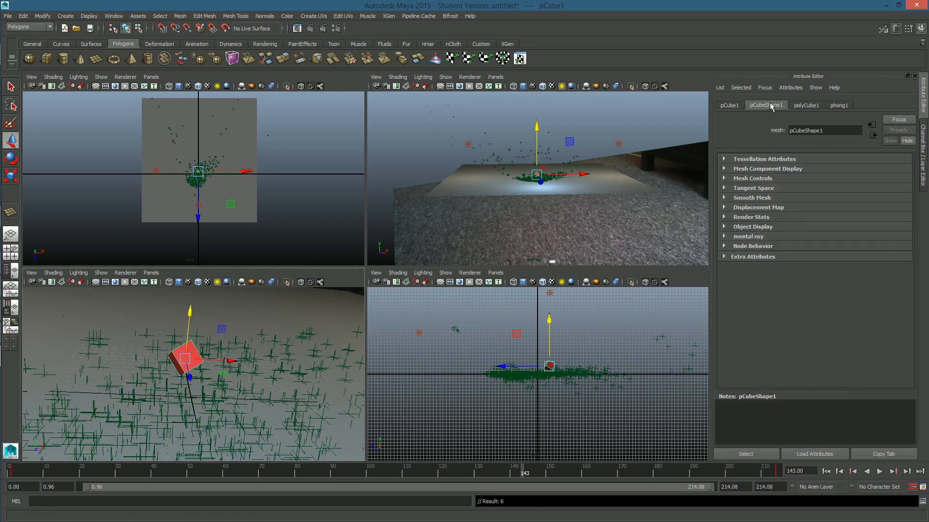
left_click(839, 105)
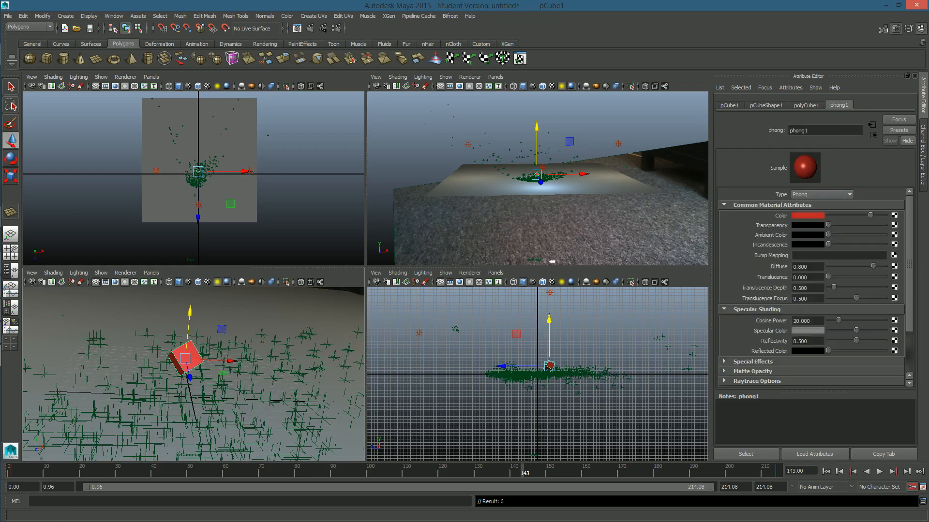
left_click_drag(908, 255, 904, 317)
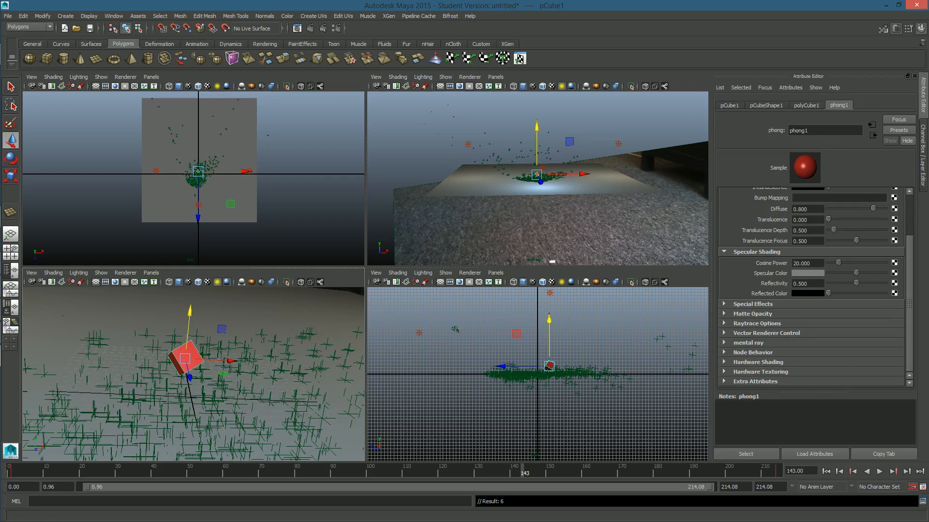
left_click_drag(857, 284, 779, 292)
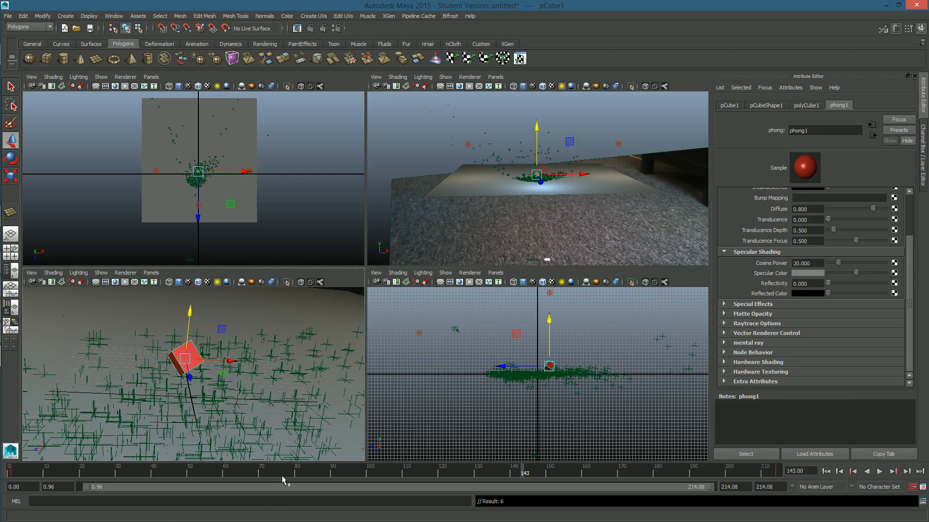
Play the animation, return to the start of the timeline, and scrub to frame 79.
key("alt+v")
left_click_drag(38, 472, 11, 473)
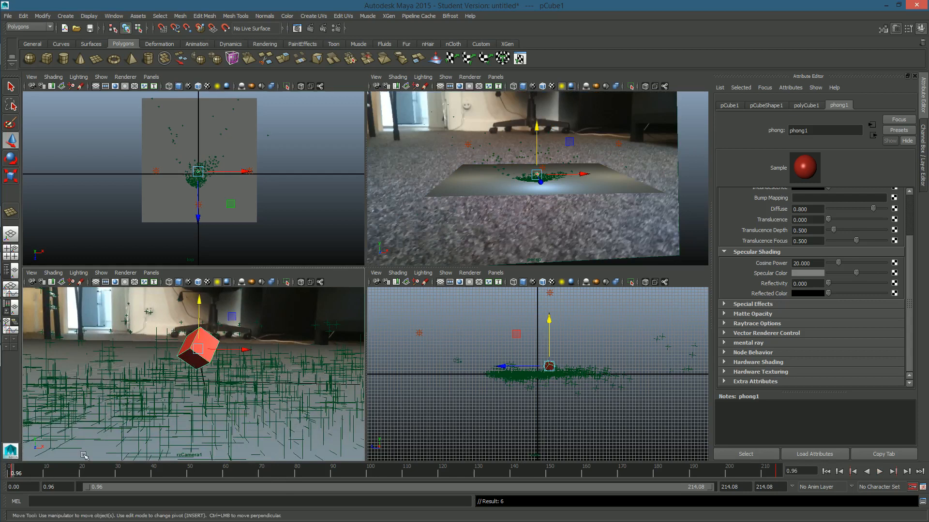
left_click_drag(94, 471, 294, 471)
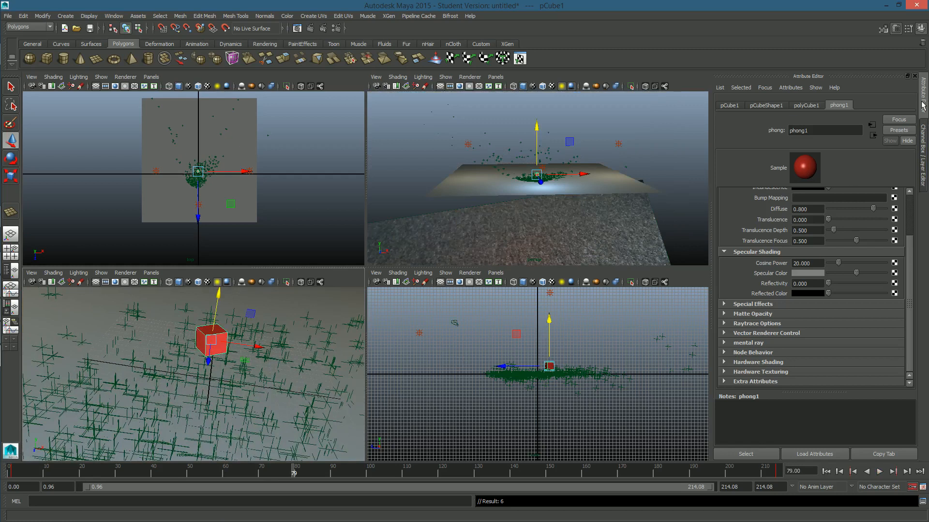
Select the floor plane, rzCamera1, the three lights and the cube together, and create two render layers from them.
left_click(923, 184)
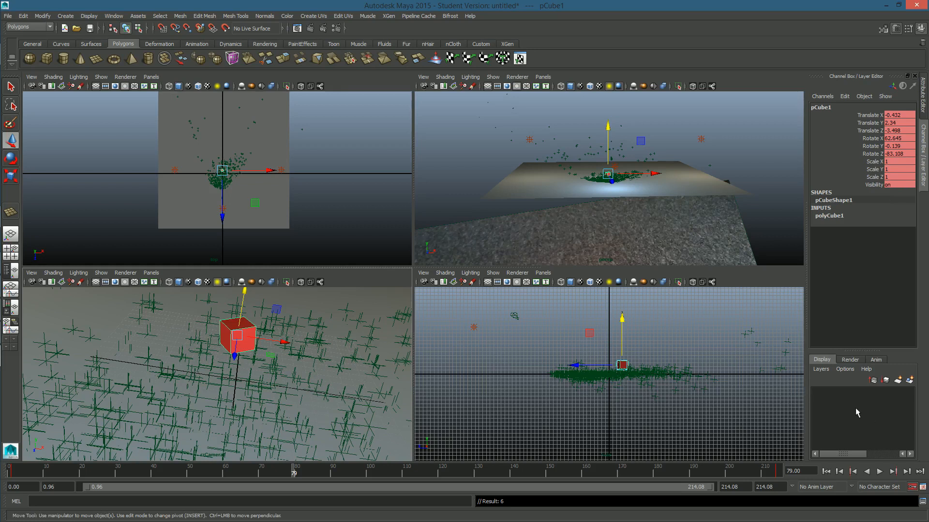
left_click(850, 359)
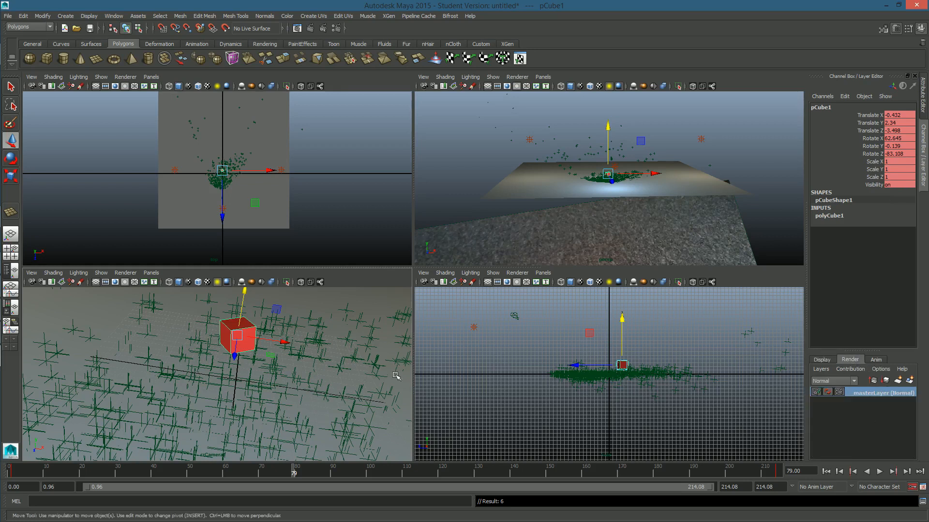
left_click(328, 231)
scroll(312, 231, "up", 5)
scroll(311, 231, "up", 3)
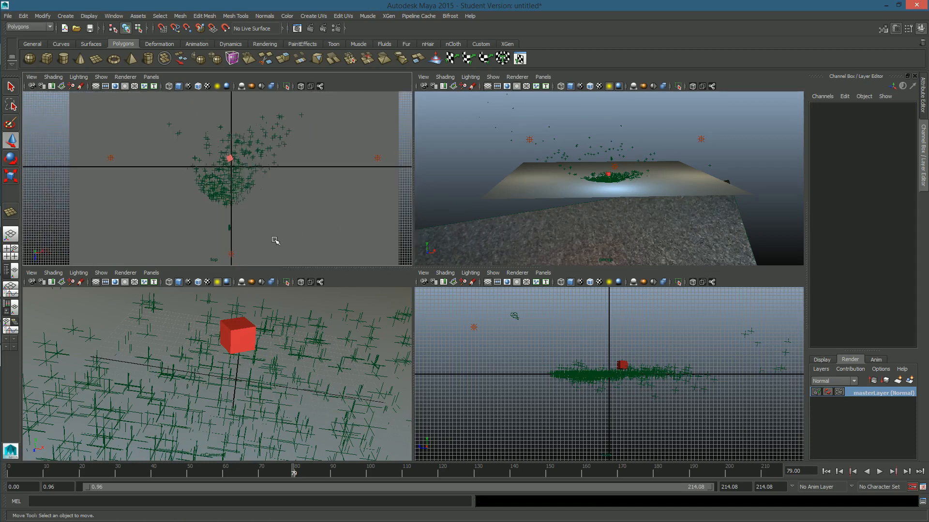
left_click(229, 228)
left_click(231, 254)
left_click(232, 255)
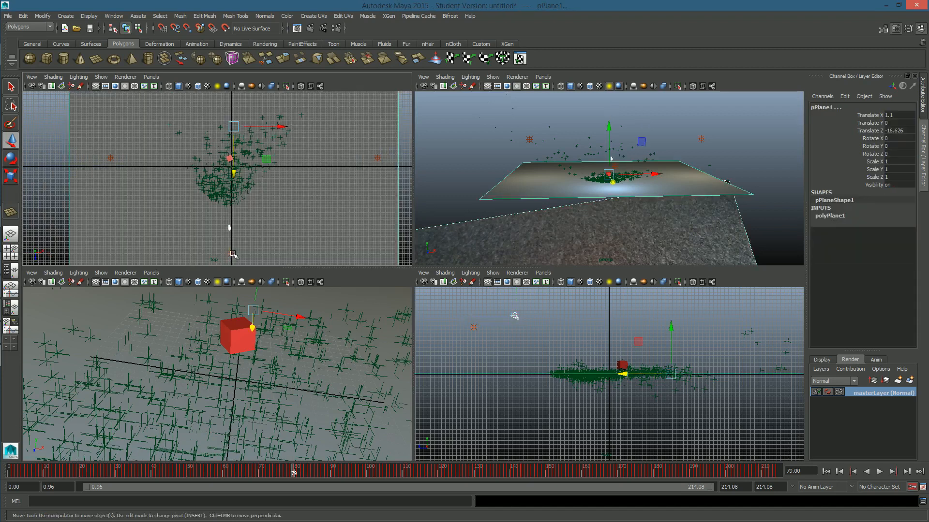
left_click(231, 253)
left_click(229, 229)
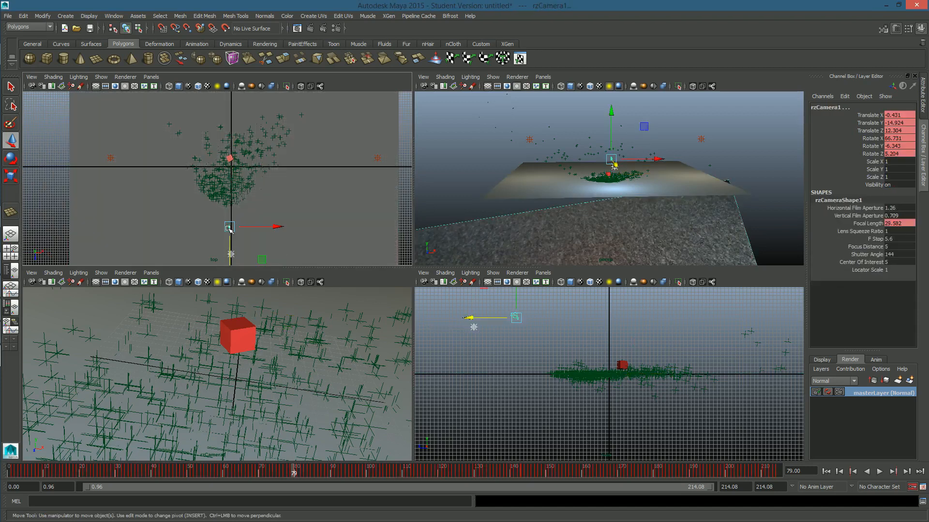
left_click(339, 225, "shift")
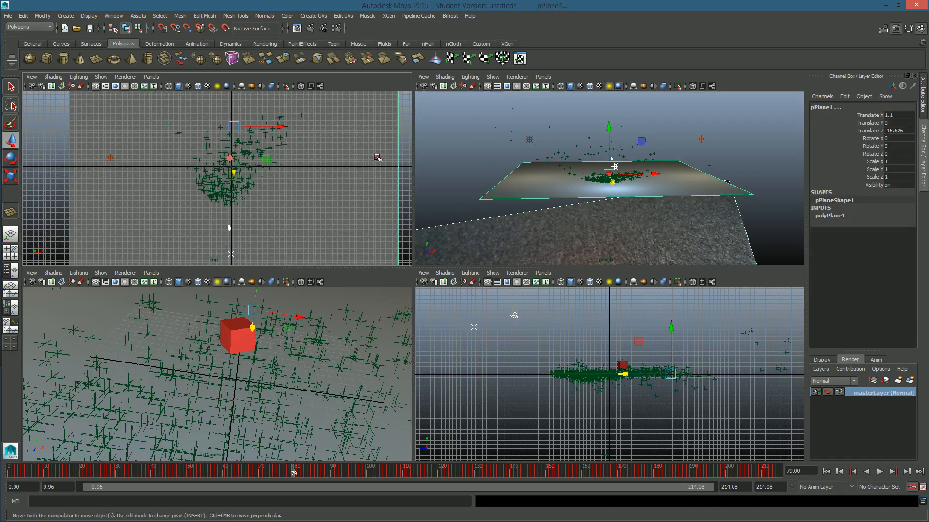
left_click(376, 160)
left_click(111, 158)
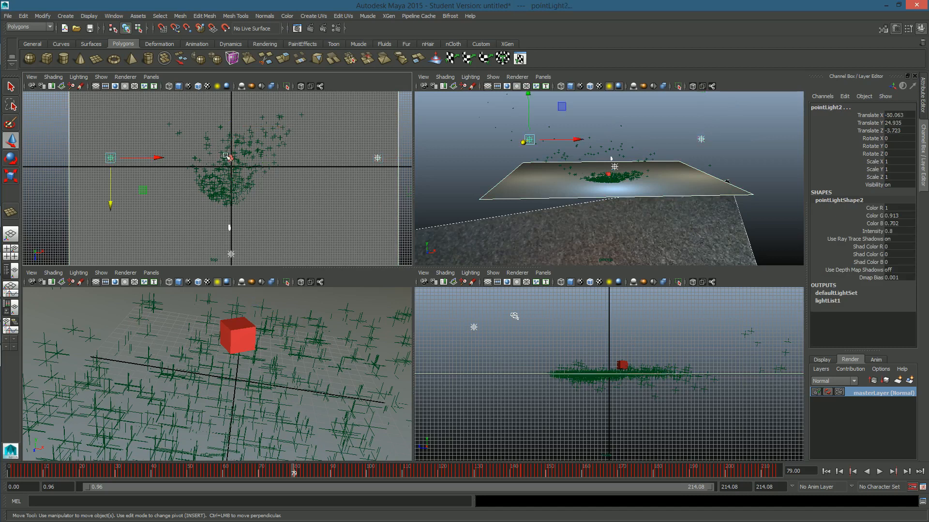
left_click(229, 158)
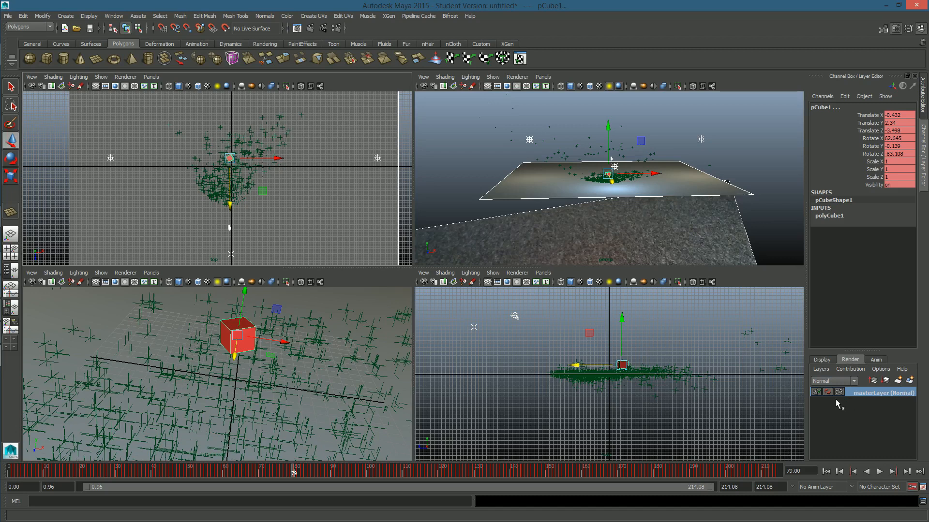
left_click(821, 369)
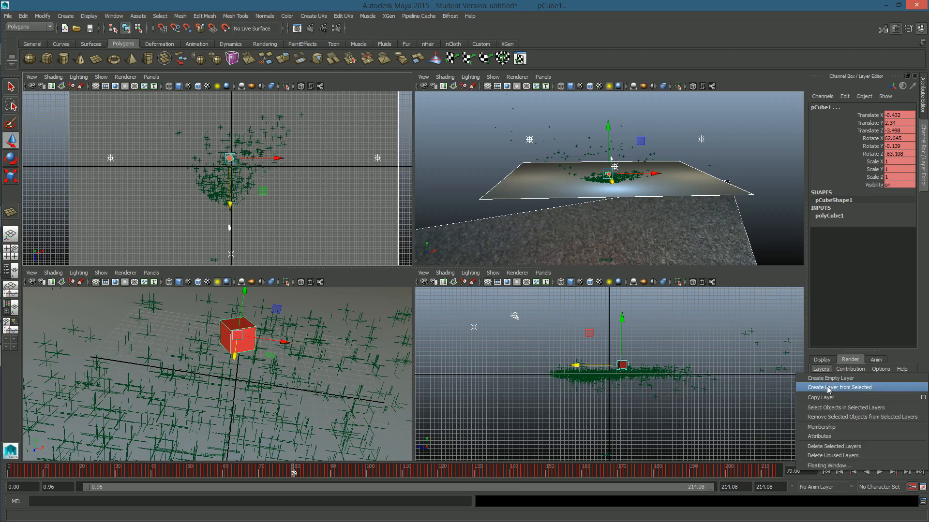
left_click(828, 388)
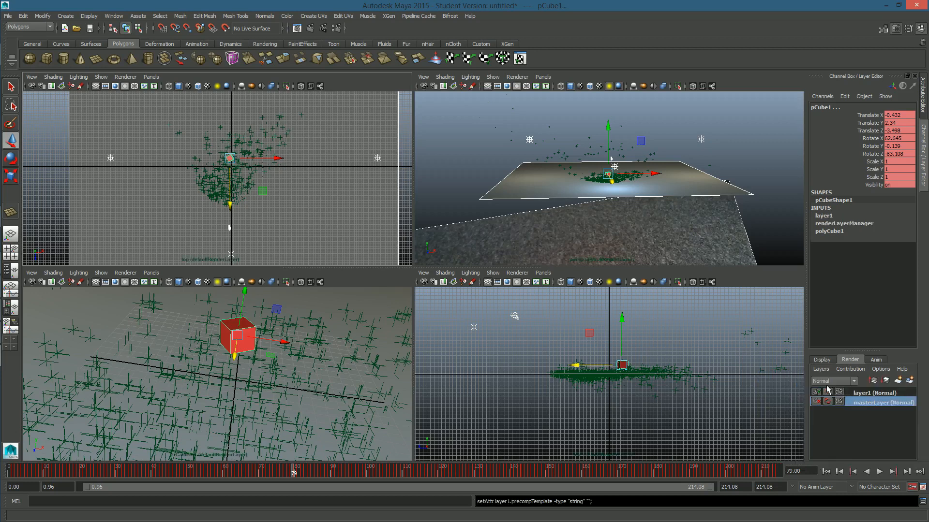
left_click(822, 370)
left_click(841, 389)
Rename the render layer layer1 as Beauty.
left_click(856, 403)
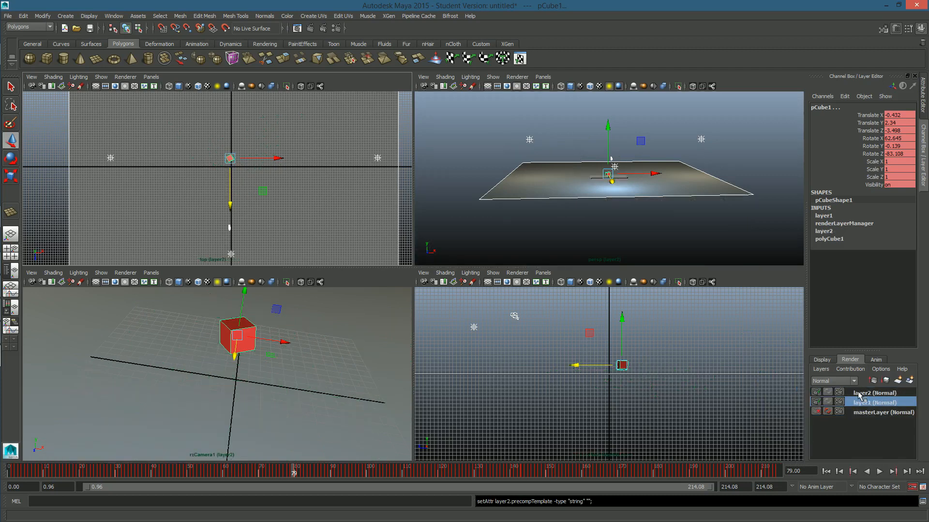
double_click(860, 405)
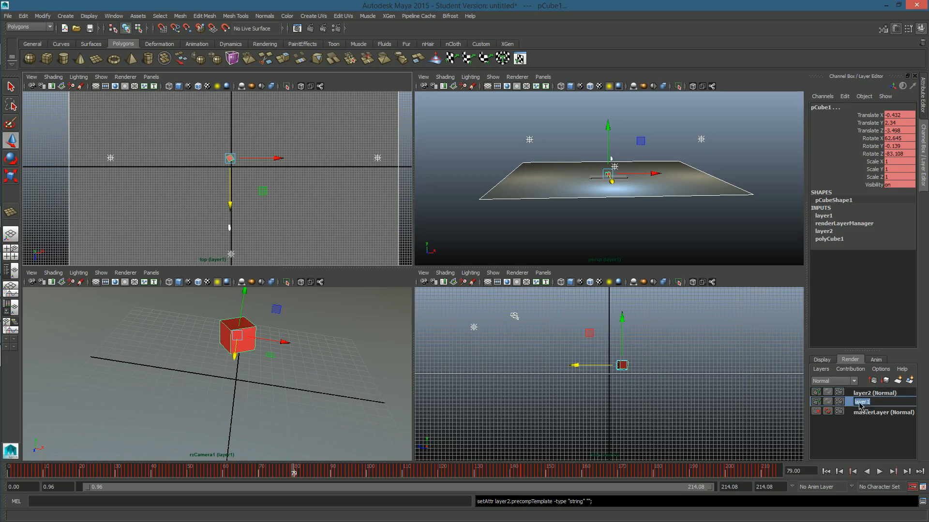
key("BackSpace")
type("Beautyu")
key("BackSpace")
key("Return")
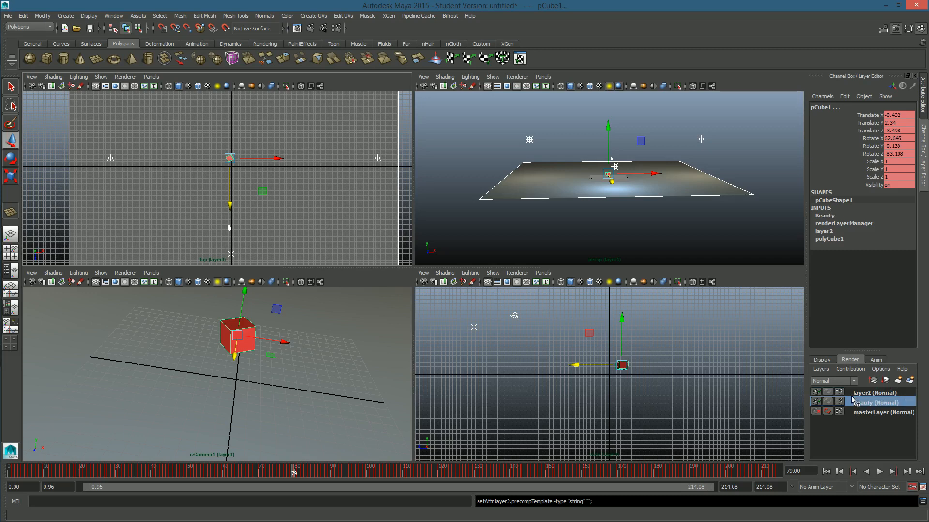
Rename the render layer layer2 as Shadows.
left_click(874, 413)
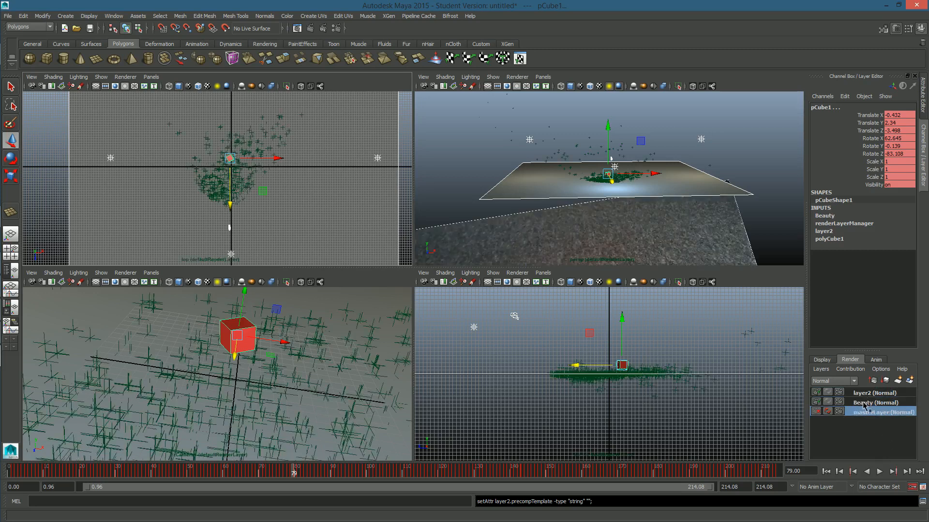
left_click(865, 393)
double_click(866, 393)
type("Shado")
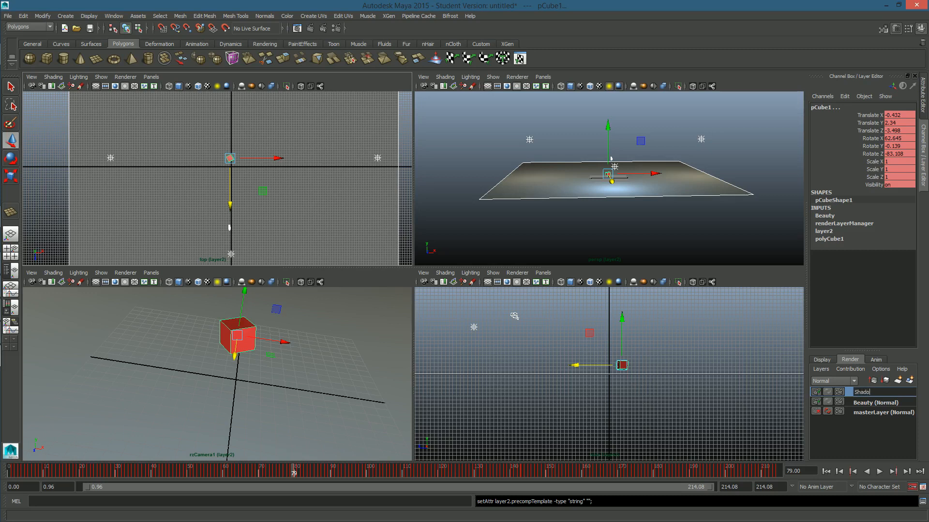
type("ws")
key("Return")
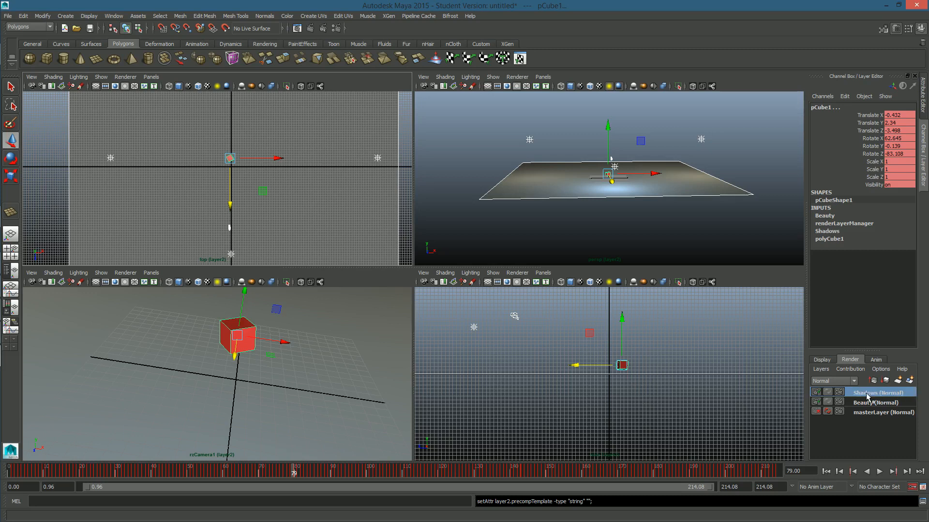
Compare the Beauty layer with masterLayer, make Beauty the active render layer, and go to frame 28.
left_click(866, 402)
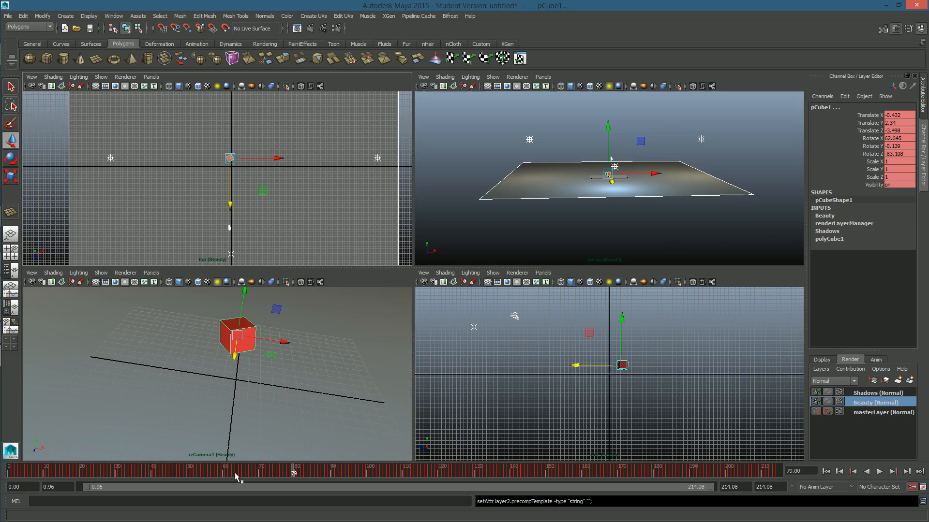
left_click(883, 412)
left_click(869, 401)
left_click_drag(267, 471, 111, 472)
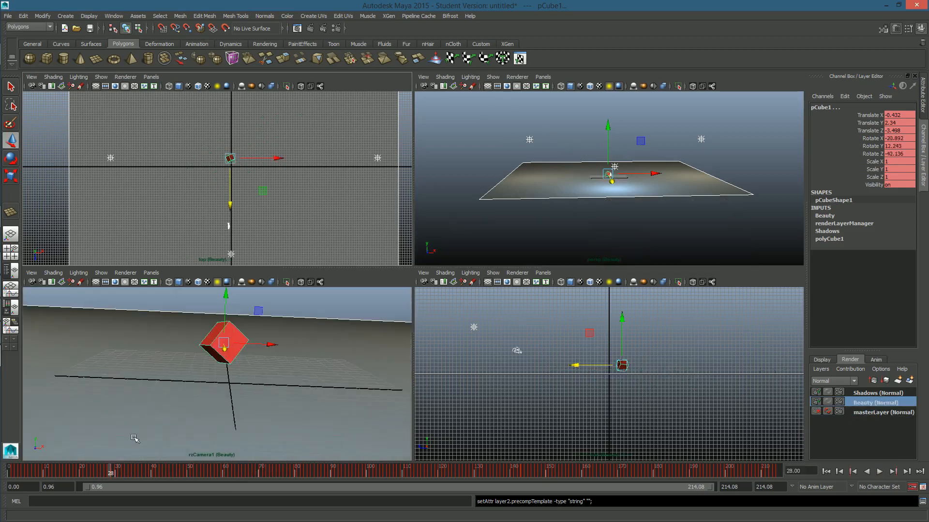
Turn off Primary Visibility in the floor plane's render stats on the Beauty render layer.
left_click(121, 350)
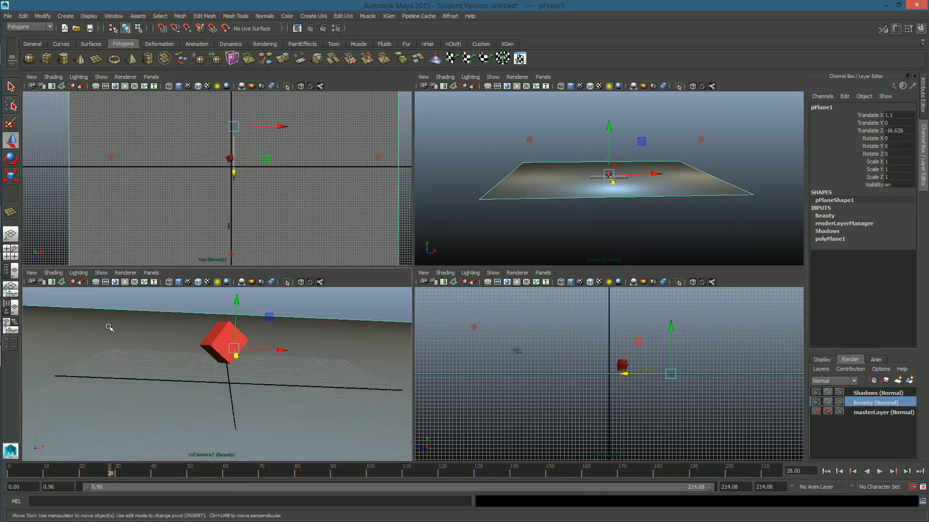
left_click(156, 297)
left_click(142, 337)
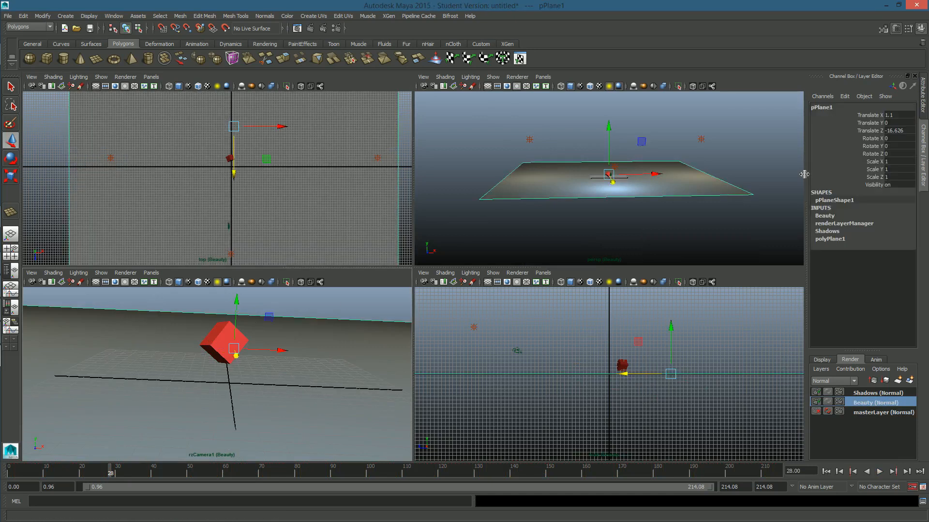
left_click(924, 99)
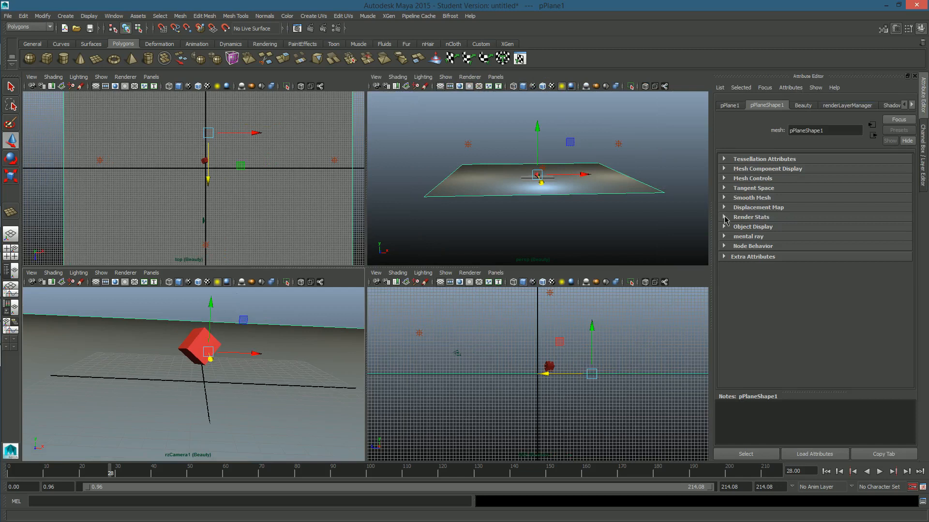
left_click(724, 218)
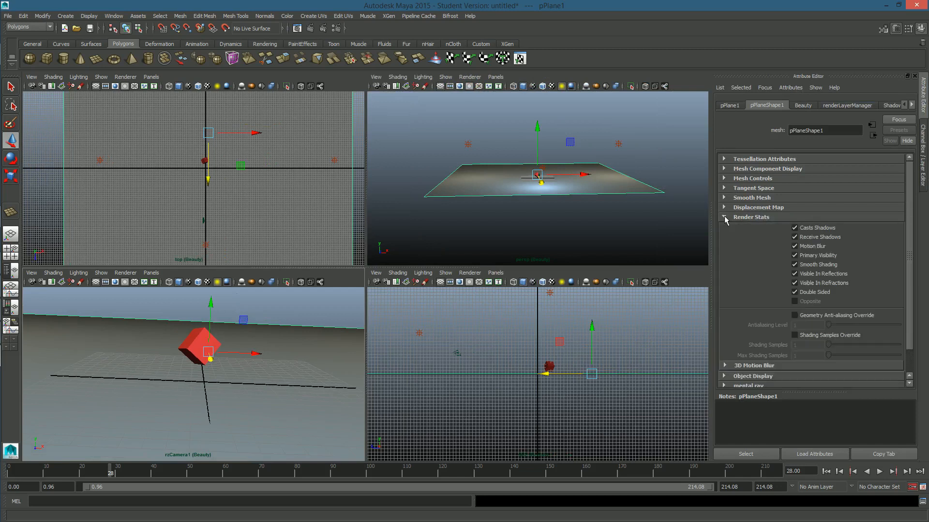
left_click(794, 255)
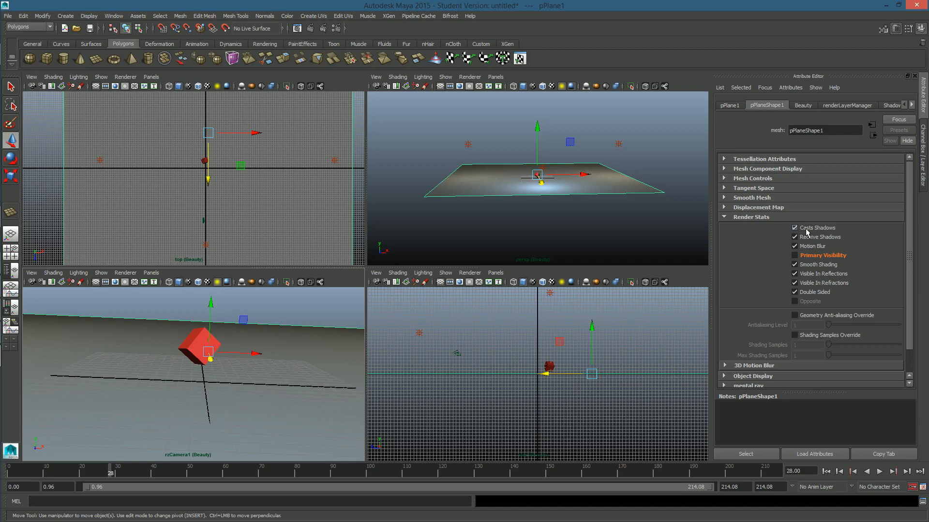
left_click(922, 157)
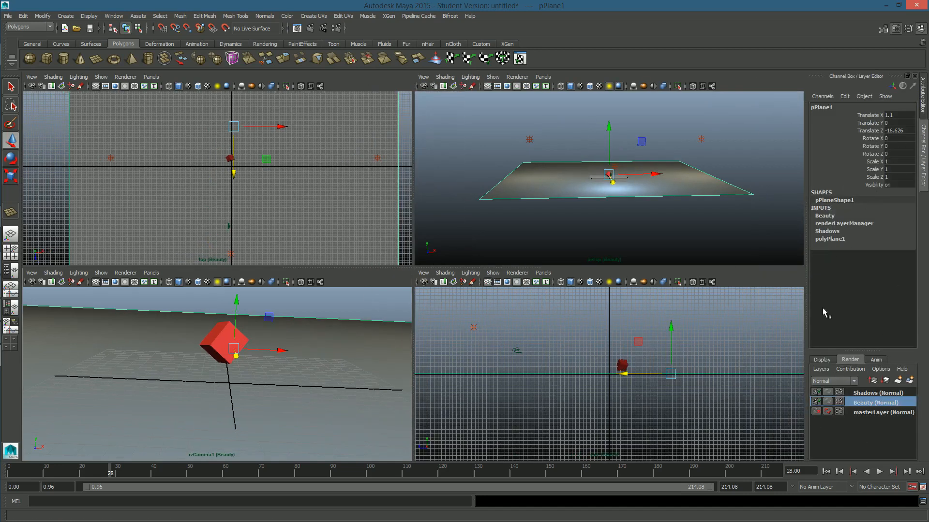
Review the tracked shot in masterLayer by scrubbing and playing the early frames.
left_click(873, 412)
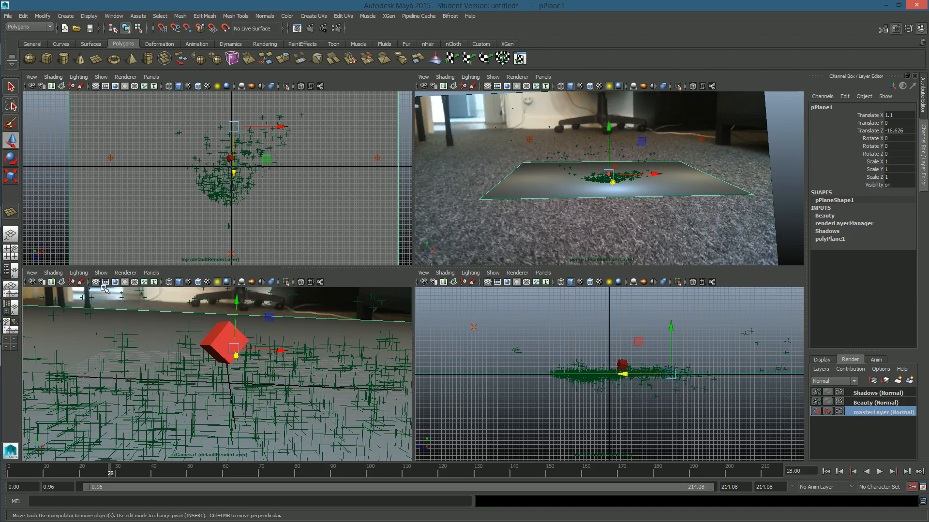
left_click(92, 471)
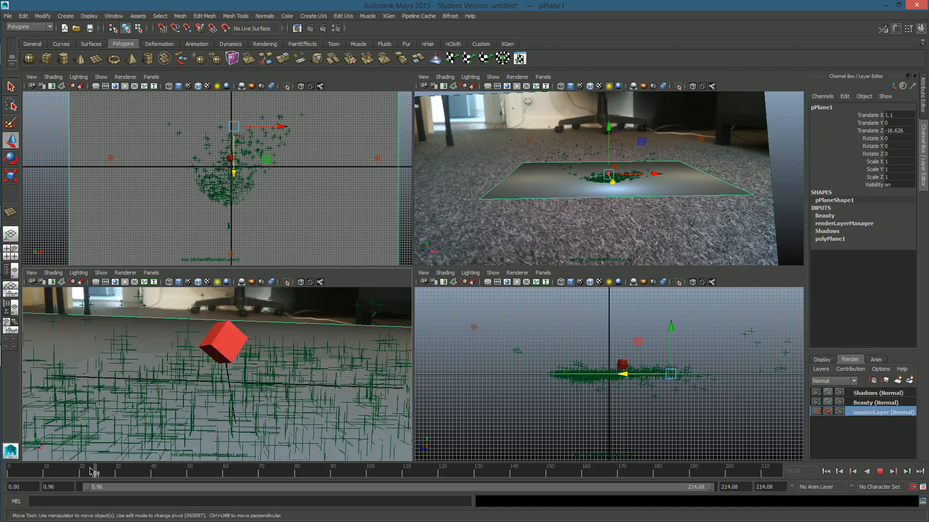
left_click_drag(90, 468, 27, 468)
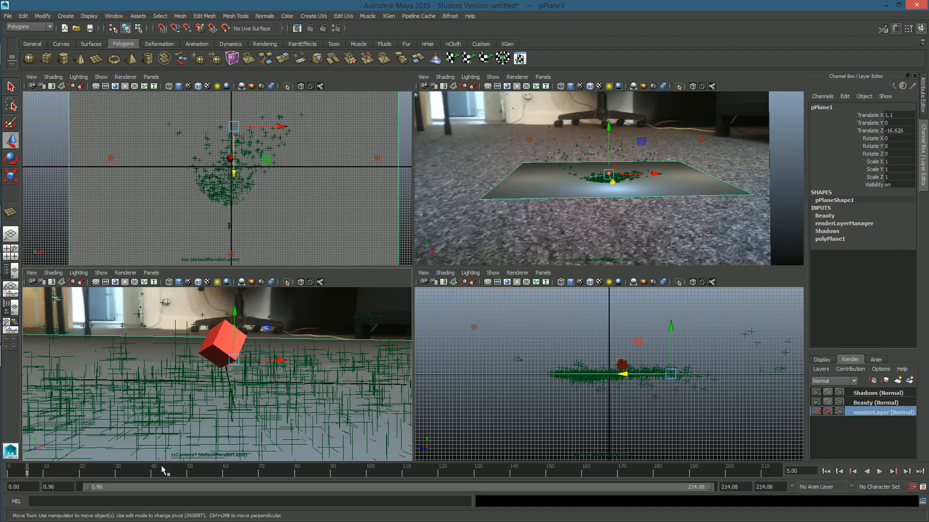
key("alt+v")
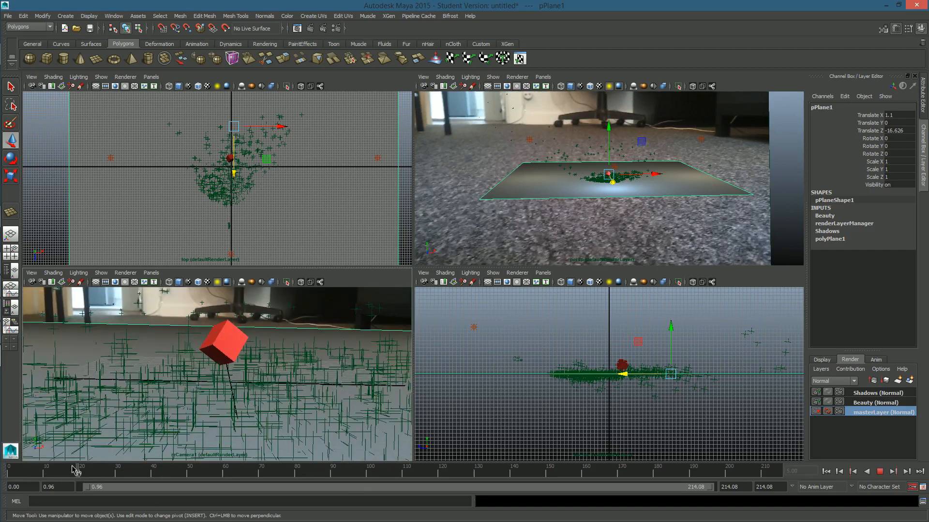
key("alt+v")
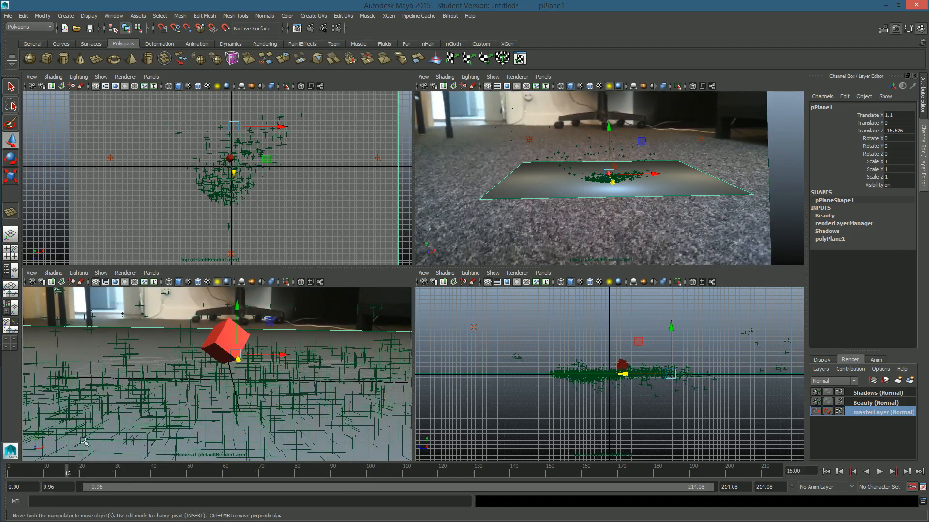
Hide the footage image plane of rzCamera1, go to frame 68, and make Beauty the active render layer.
left_click(62, 282)
left_click_drag(99, 473, 254, 450)
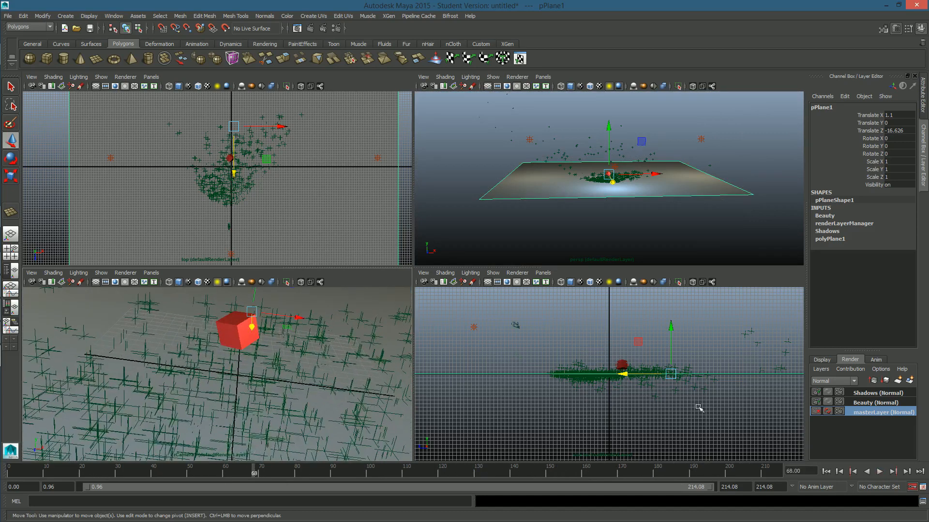
left_click(863, 405)
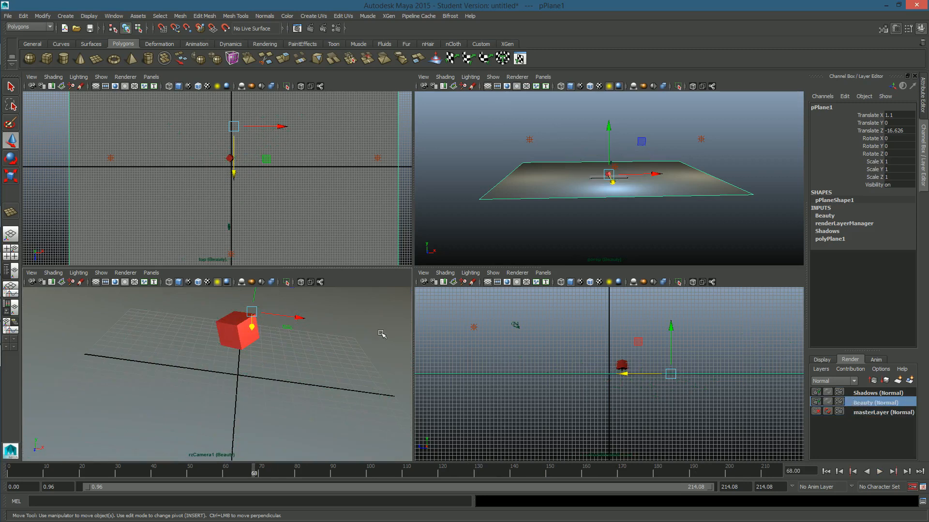
Turn off Primary Visibility in the cube's render stats on the Shadows render layer.
left_click(876, 395)
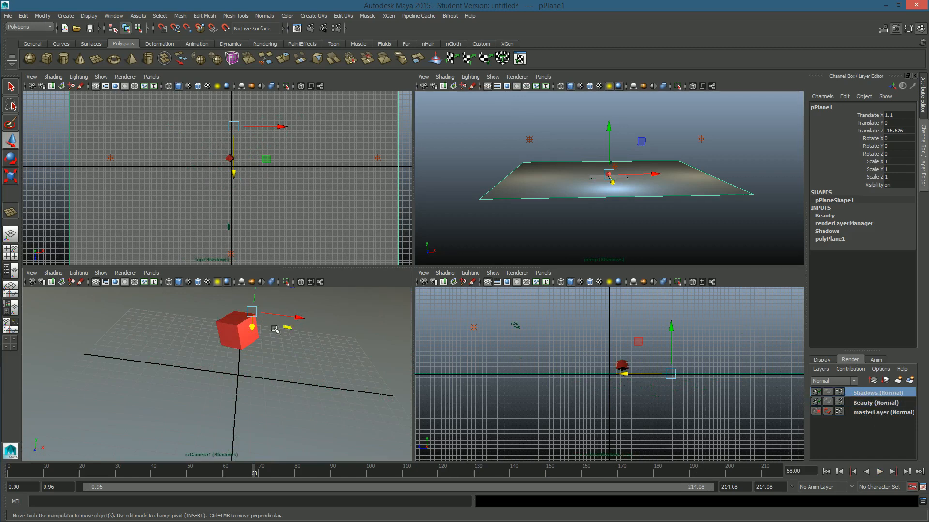
left_click(253, 333)
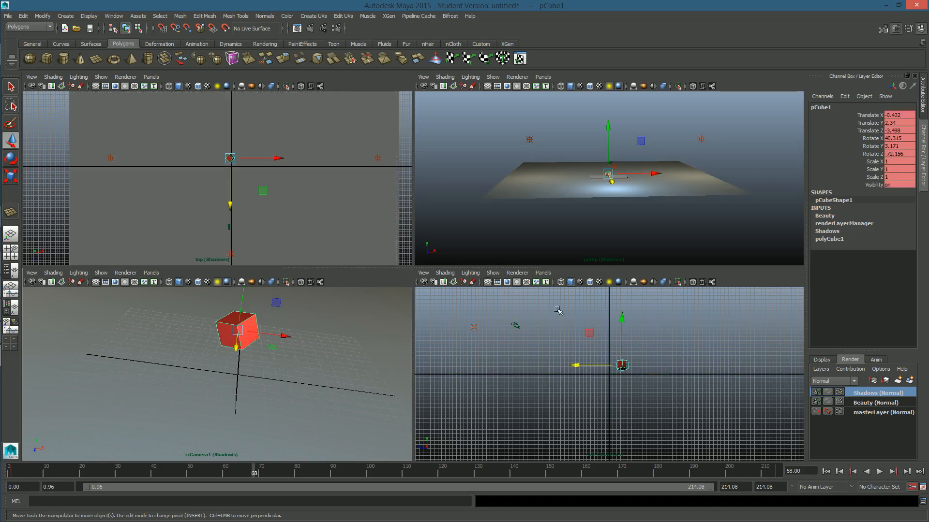
left_click(920, 104)
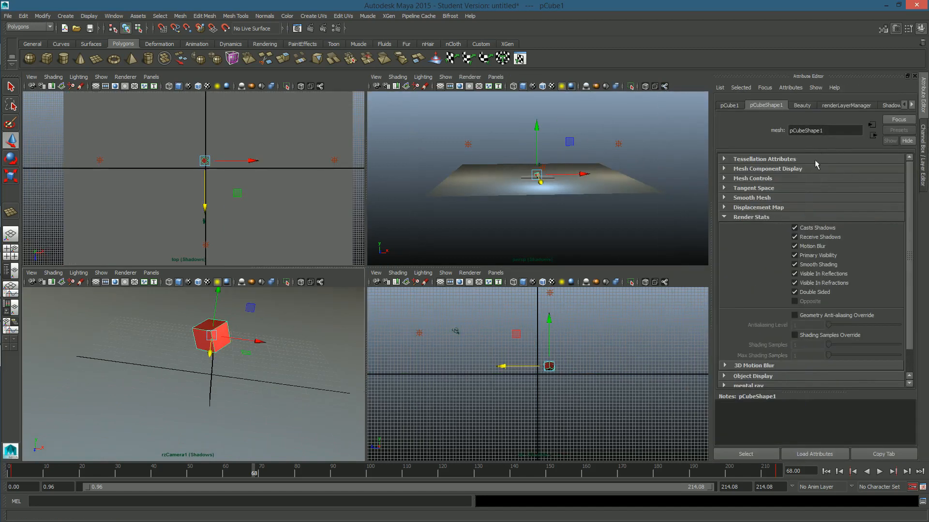
left_click(794, 256)
left_click(923, 154)
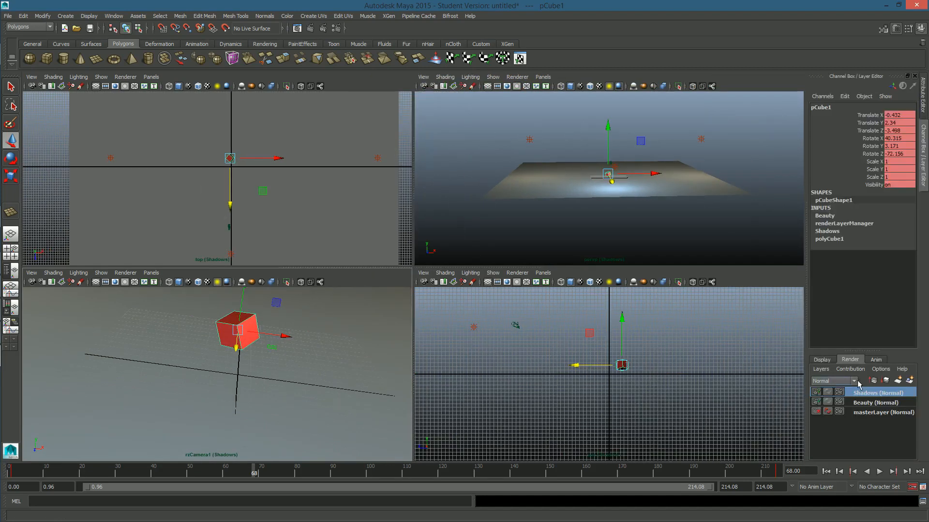
Apply the Shadow preset to the Shadows render layer.
right_click(865, 397)
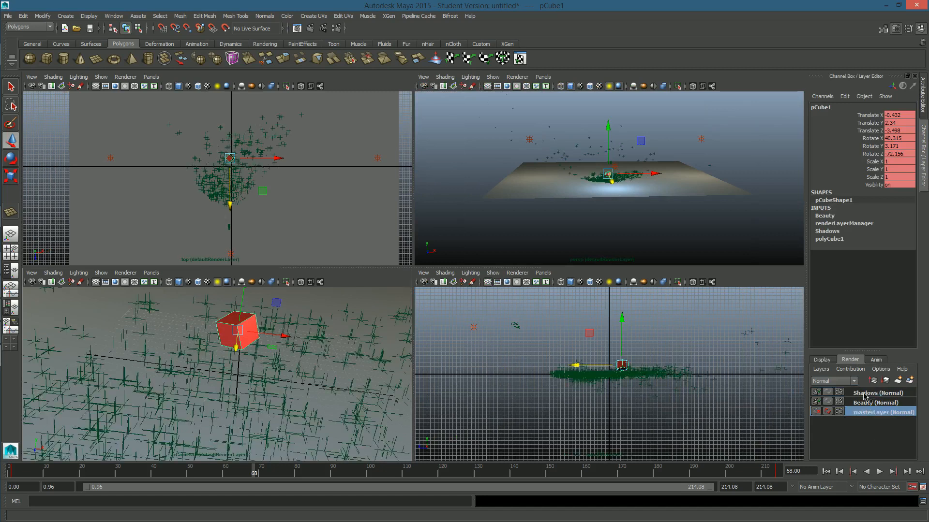
left_click(869, 504)
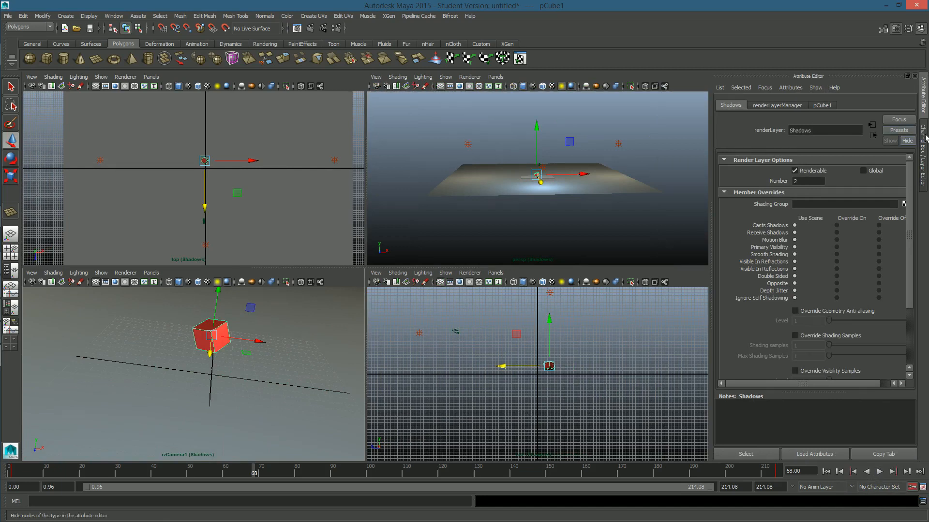
left_click(889, 131)
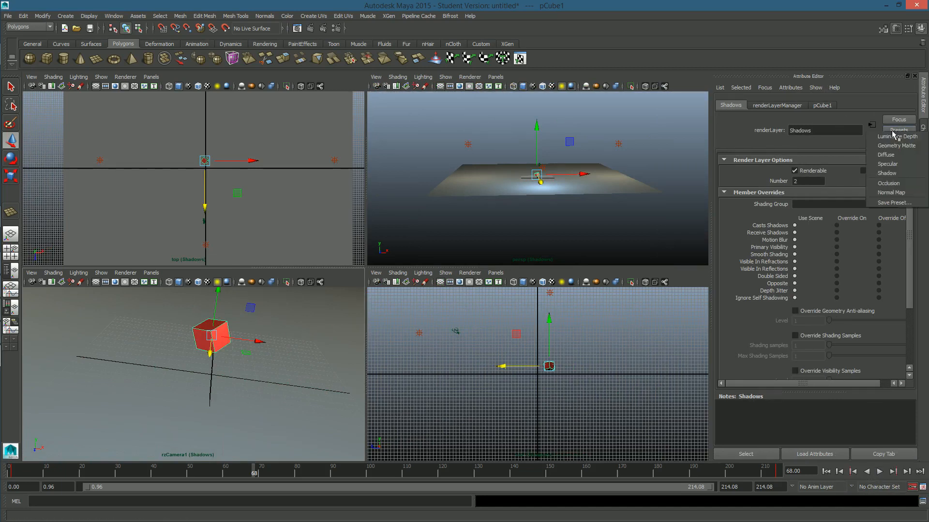
left_click(889, 174)
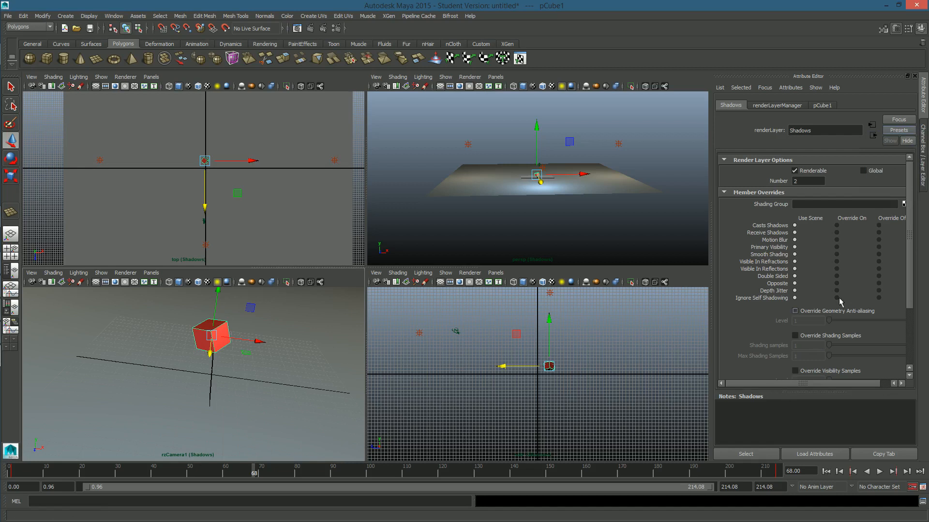
left_click(924, 175)
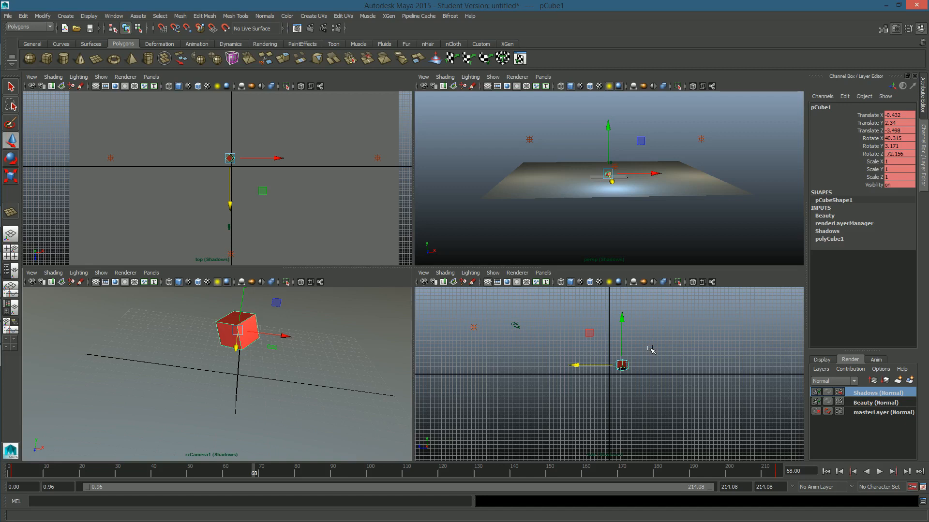
Check the floor plane through rzCamera1 at frame 37 and clear the selection.
left_click_drag(561, 474, 2, 473)
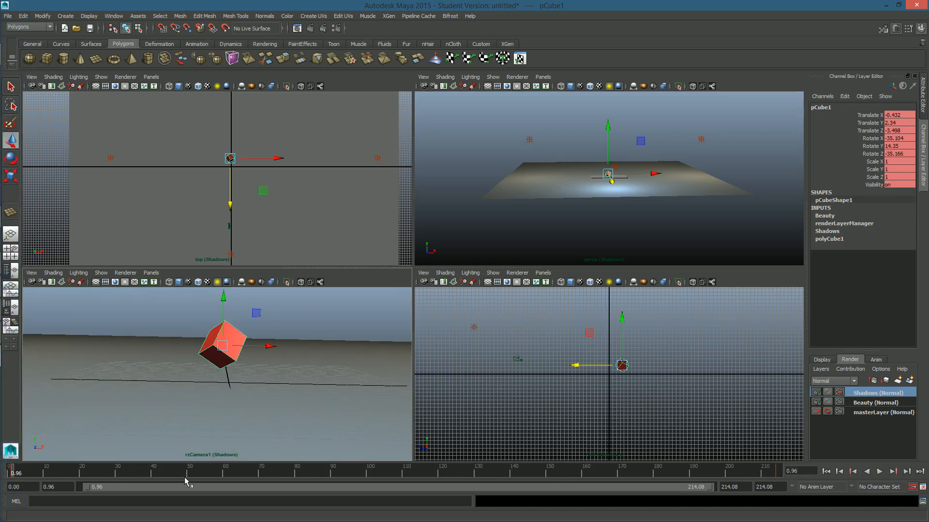
left_click_drag(185, 476, 143, 474)
left_click(124, 423)
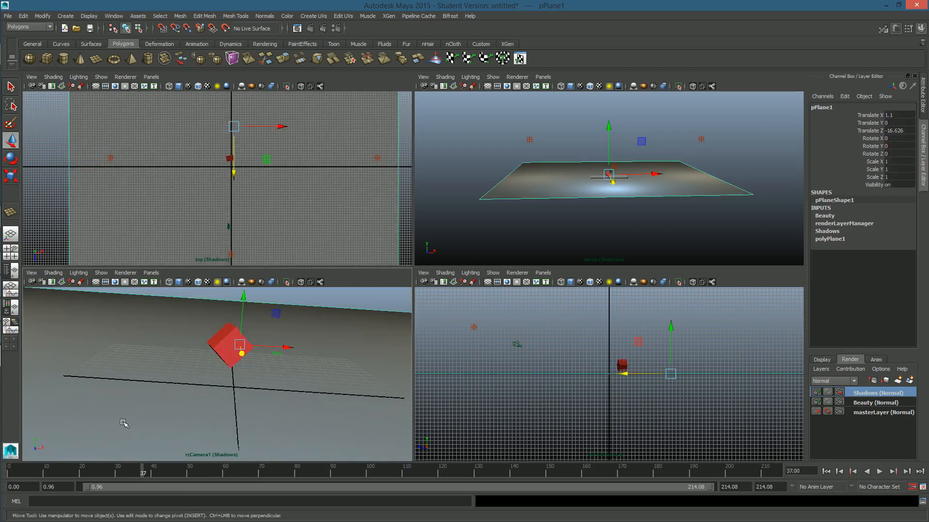
left_click(342, 300)
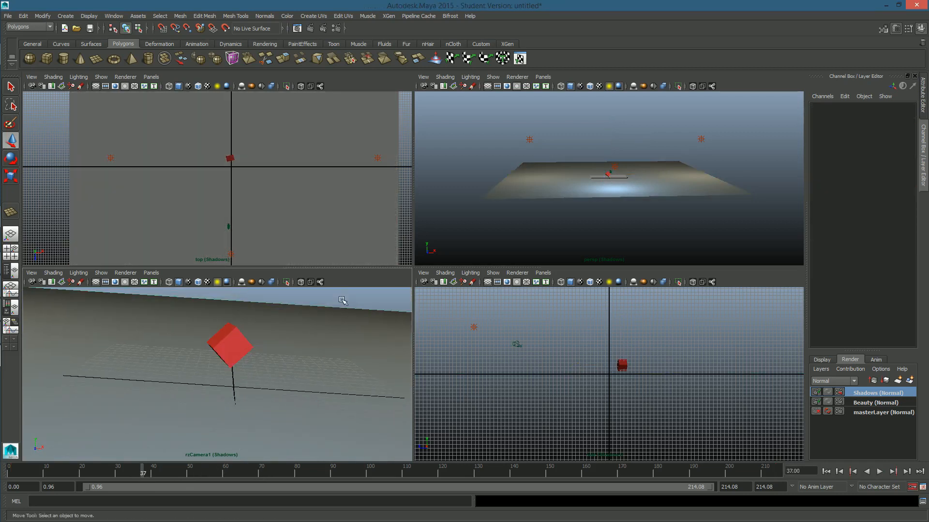
left_click(105, 378)
left_click(342, 302)
Compare the Beauty and masterLayer render layers with the Shadows layer.
left_click(874, 404)
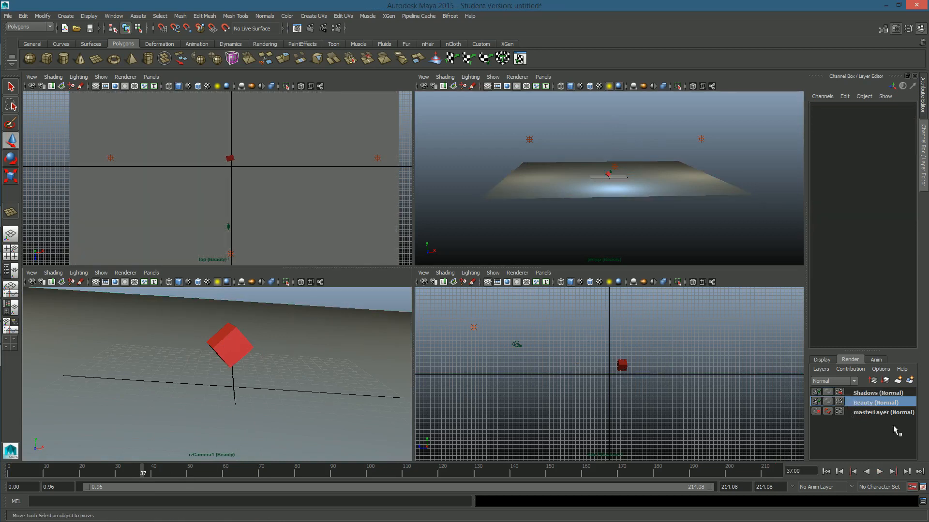
left_click(859, 413)
left_click(838, 395)
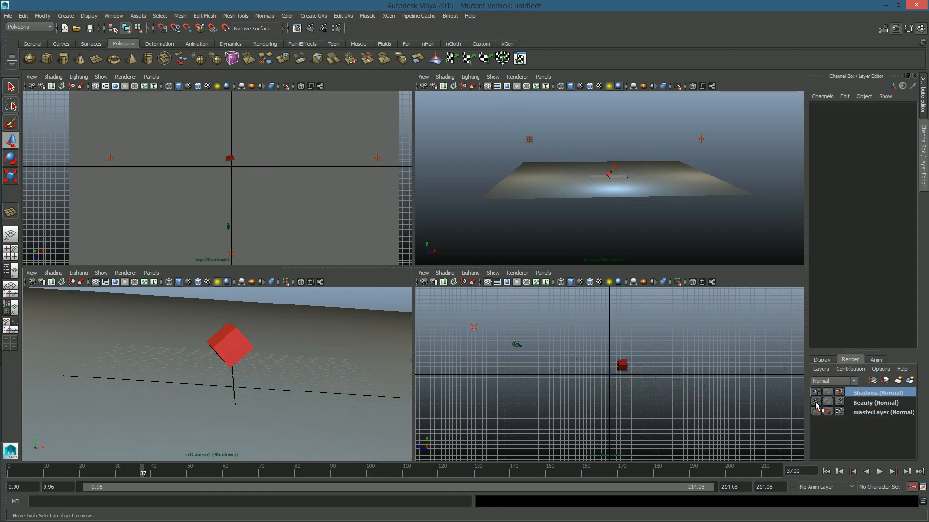
Set the file name prefix to Beauty in the Beauty layer's render settings.
left_click(839, 402)
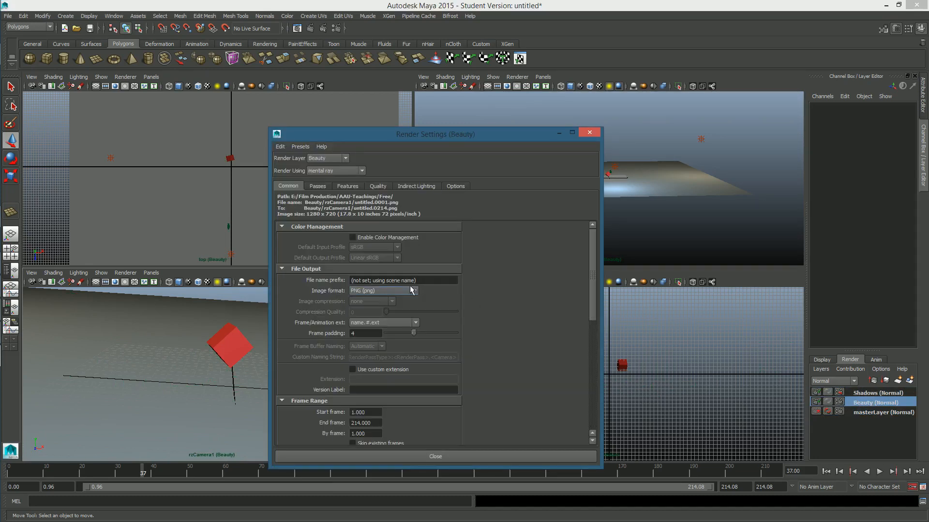
left_click(426, 280)
left_click_drag(410, 281, 320, 281)
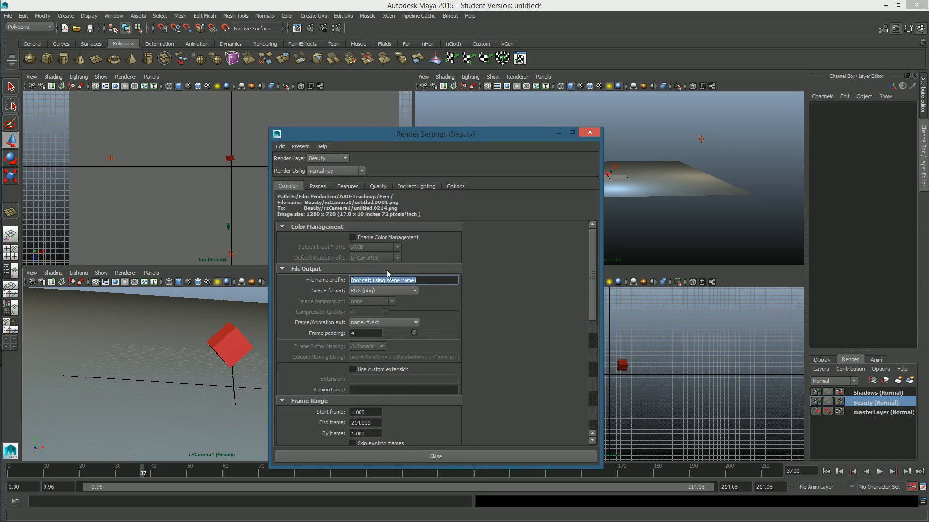
type("Be")
left_click_drag(592, 282, 552, 236)
Open the project's Images location for changing and browse to E:\Film Production\AAU-Teachings.
left_click(280, 147)
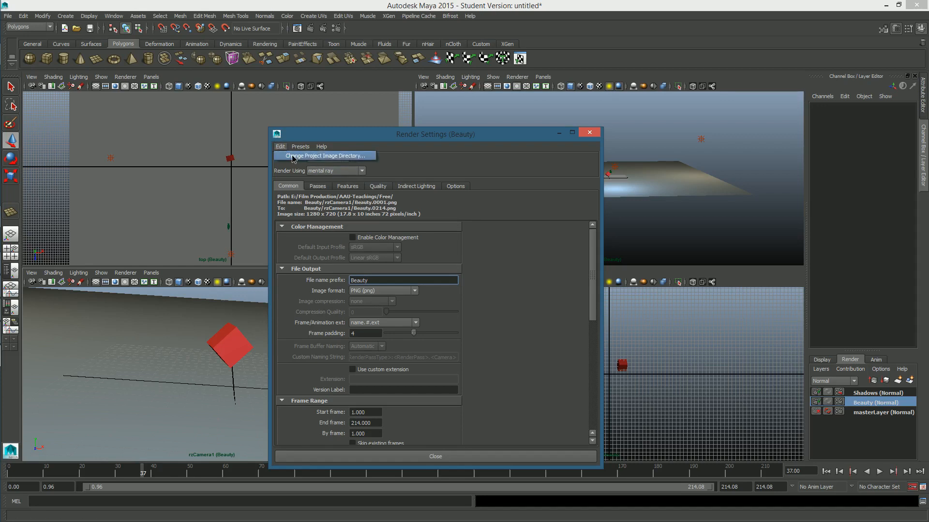
left_click(292, 157)
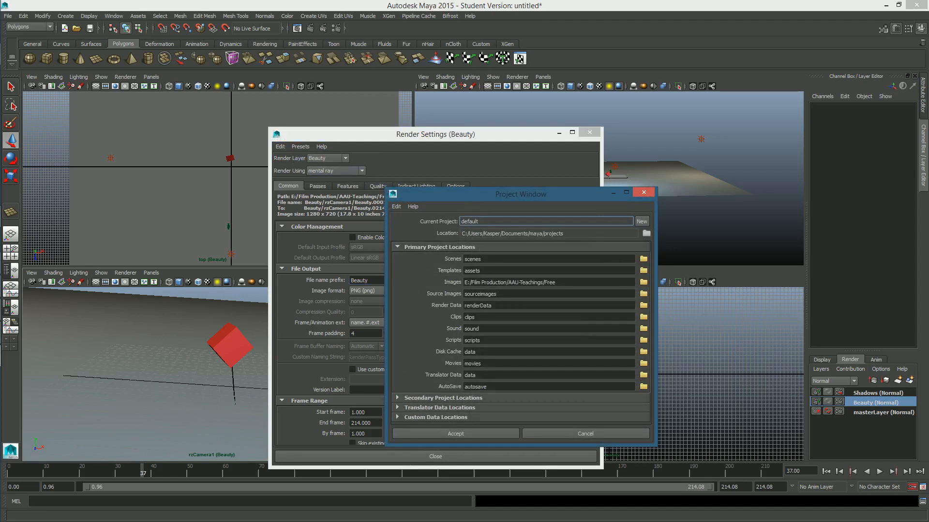
left_click(465, 283)
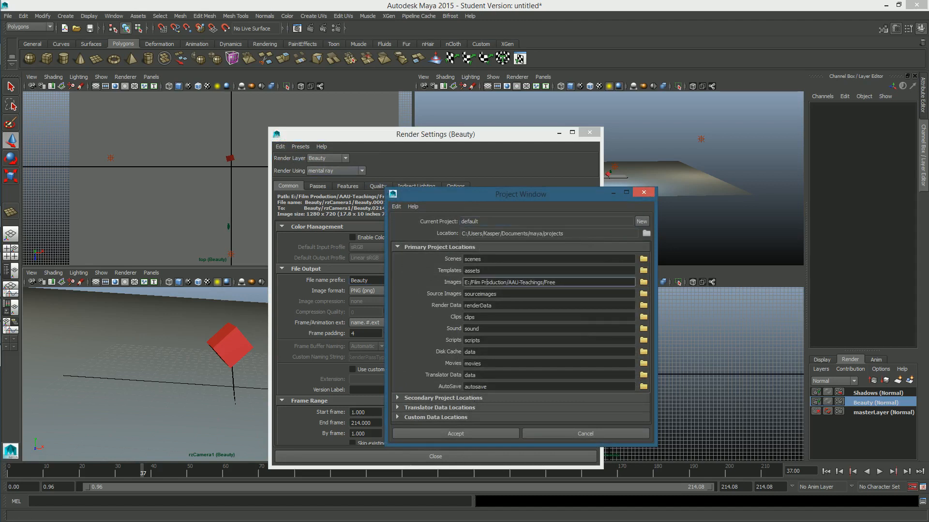
left_click(641, 282)
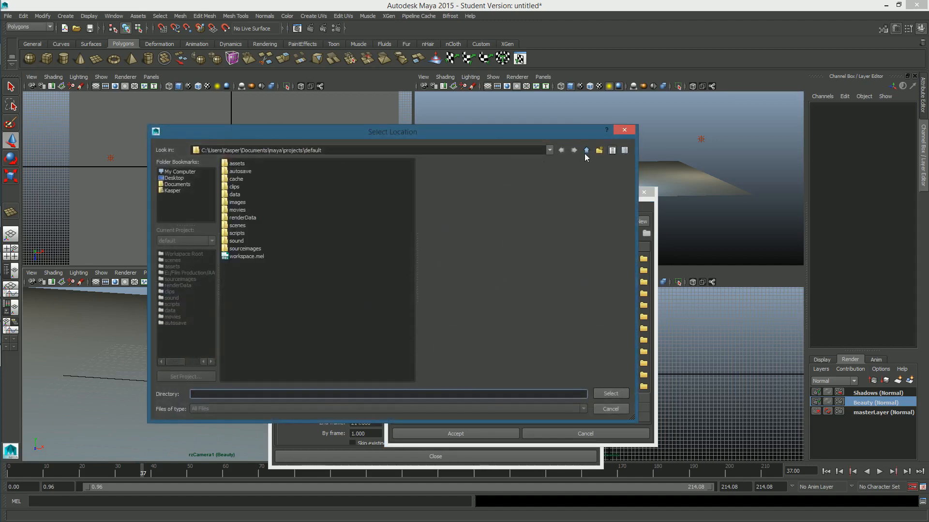
left_click(587, 151)
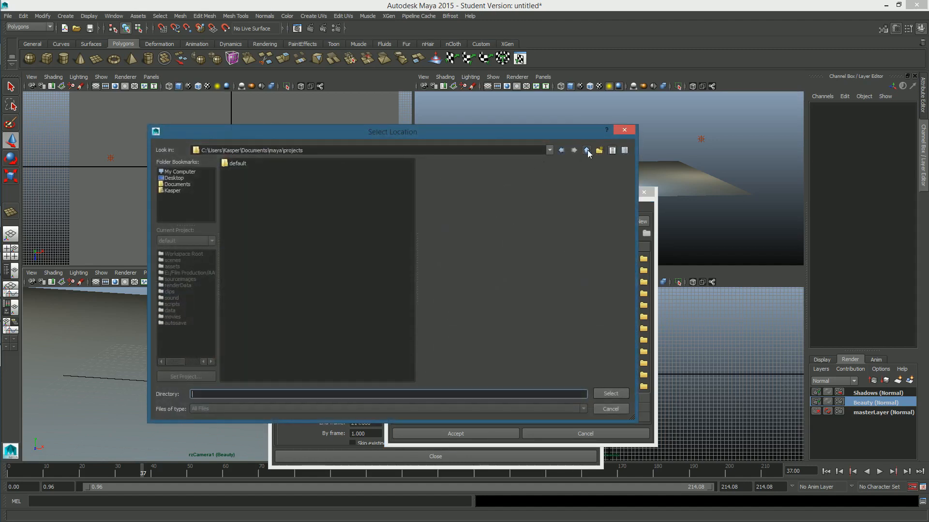
left_click(180, 172)
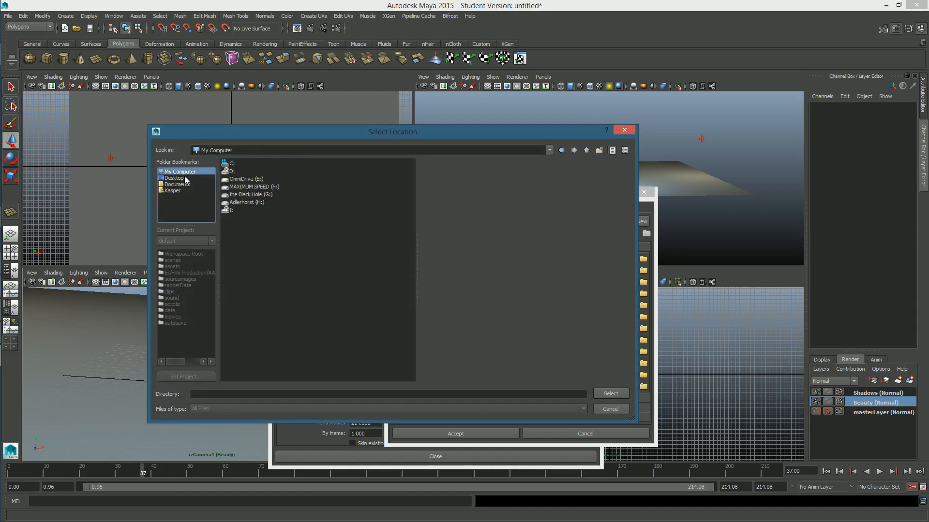
left_click(241, 179)
double_click(242, 179)
left_click(248, 193)
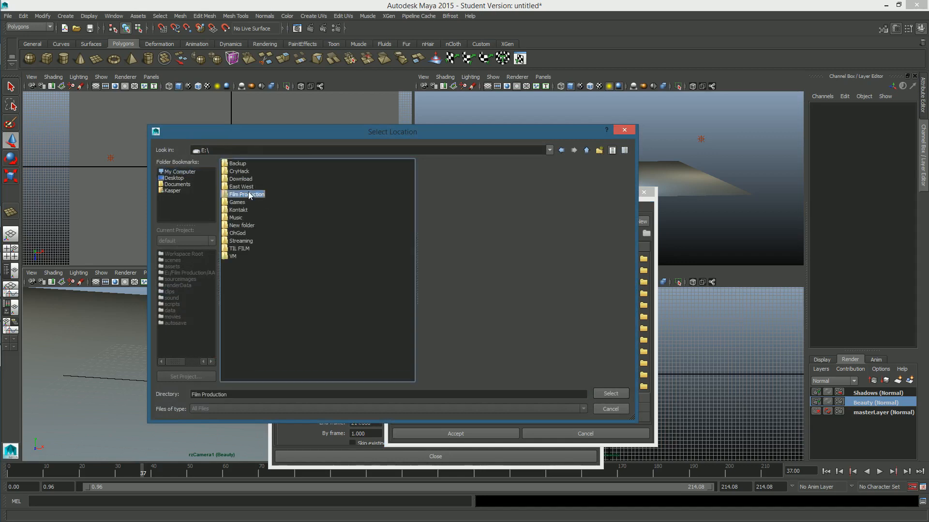
double_click(248, 194)
double_click(246, 179)
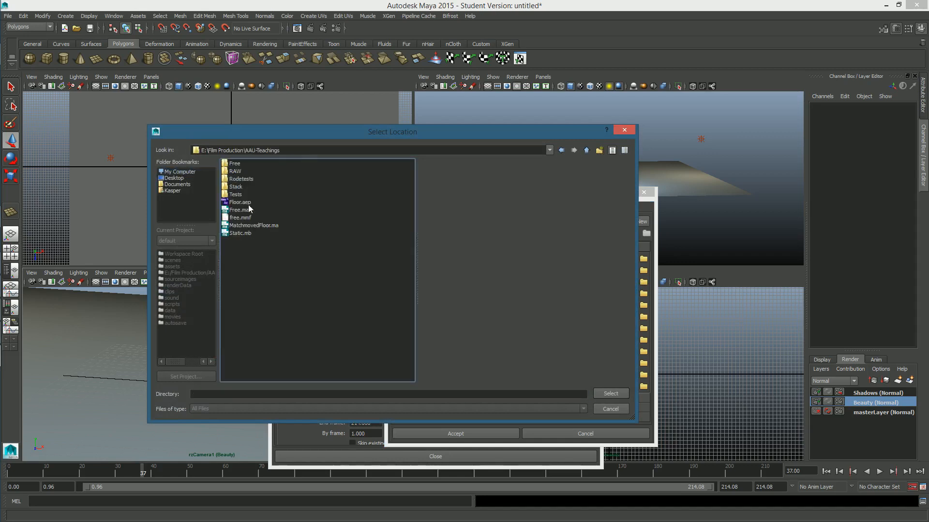
Create a new folder named Maya Renders inside AAU-Teachings.
right_click(264, 268)
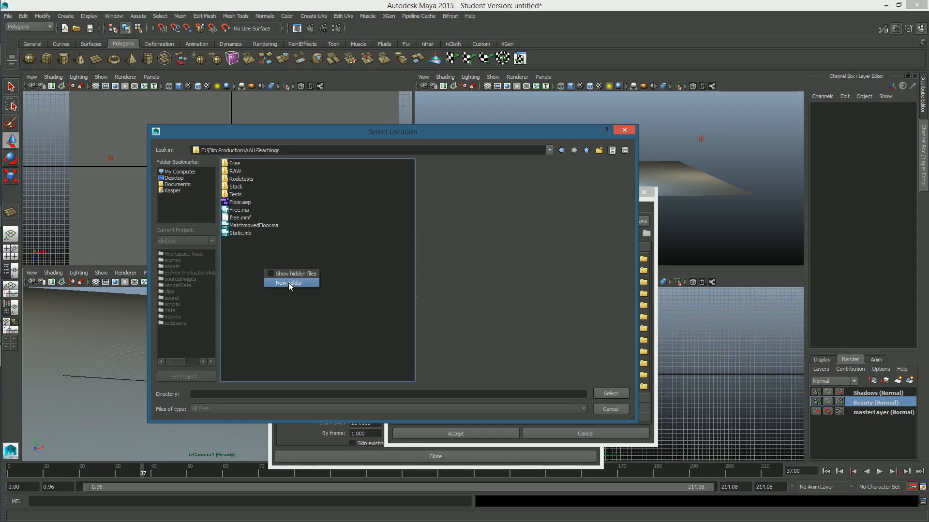
left_click(289, 283)
type("Maya")
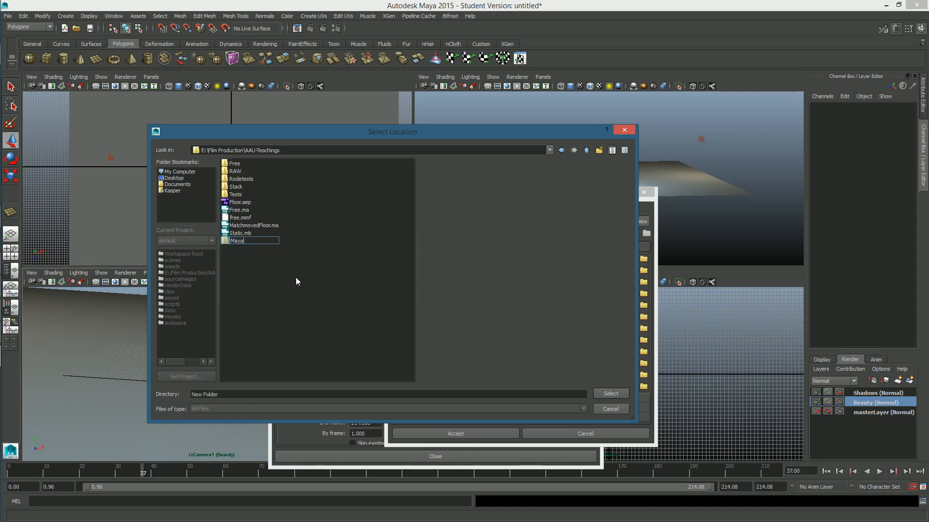
type(" Renders")
key("Return")
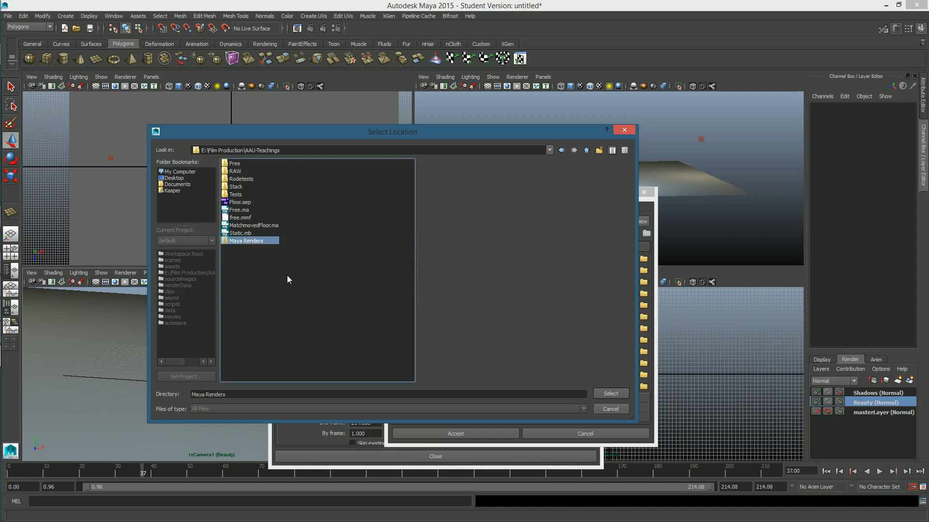
Set the Maya Renders folder as the project's Images location, accept the project changes and close the render settings.
double_click(247, 241)
left_click(614, 394)
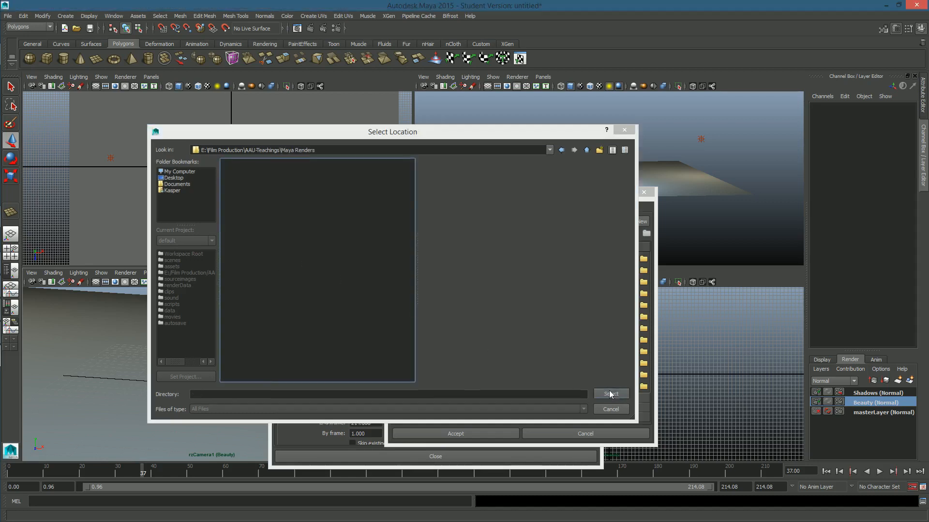
left_click(475, 433)
left_click(451, 457)
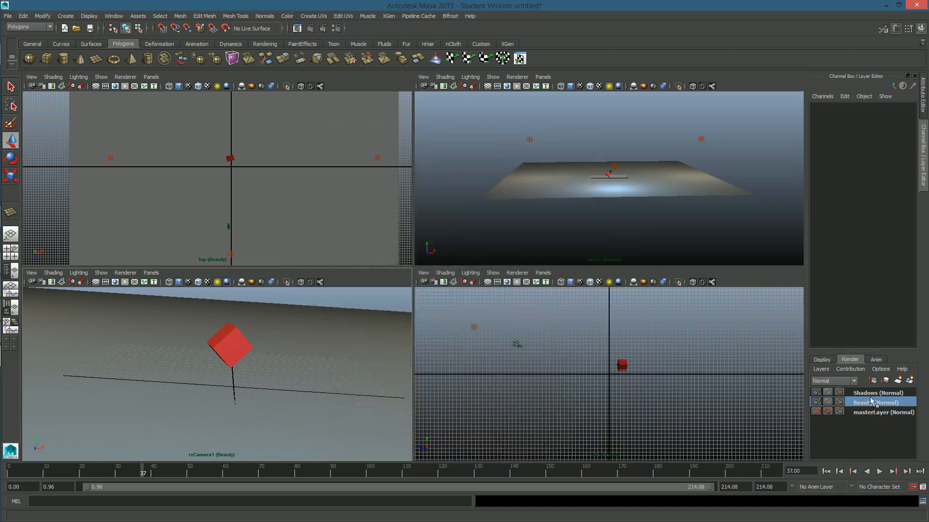
Set the renderer to mental ray in the Shadows layer's render settings.
left_click(873, 393)
left_click(839, 392)
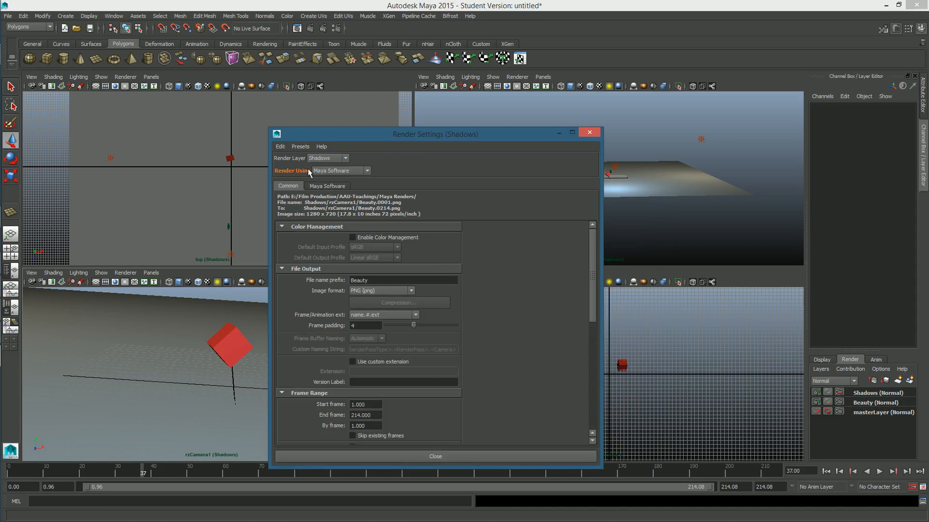
left_click(367, 171)
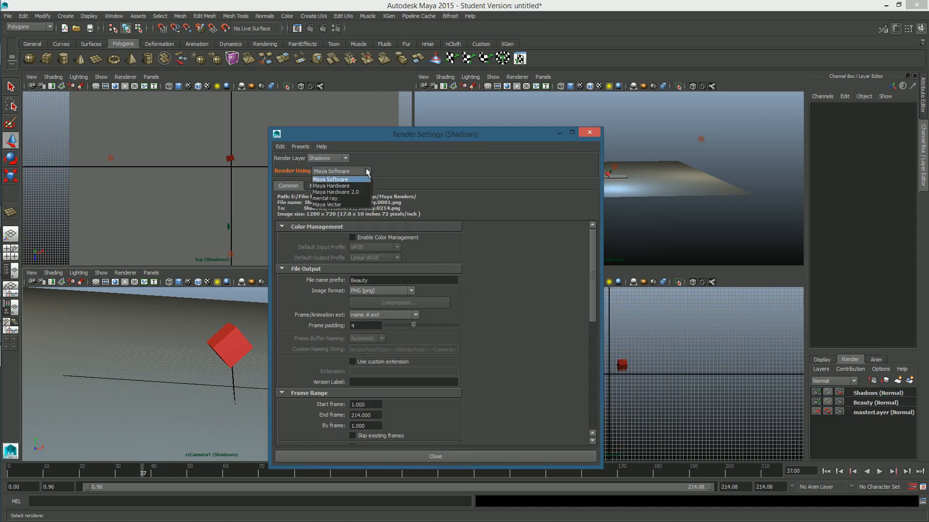
left_click(325, 199)
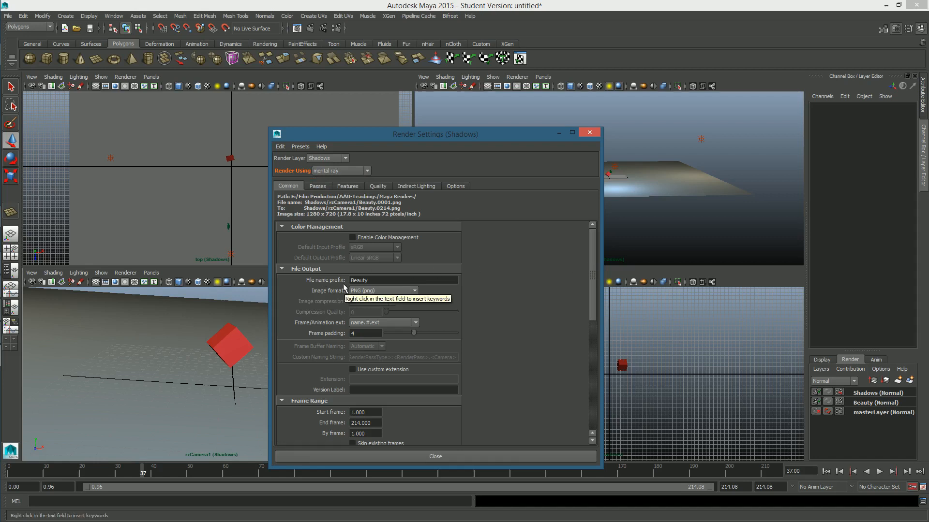
Create a layer override for the Shadows layer's file name prefix, set it to Shadows and close the render settings.
right_click(326, 285)
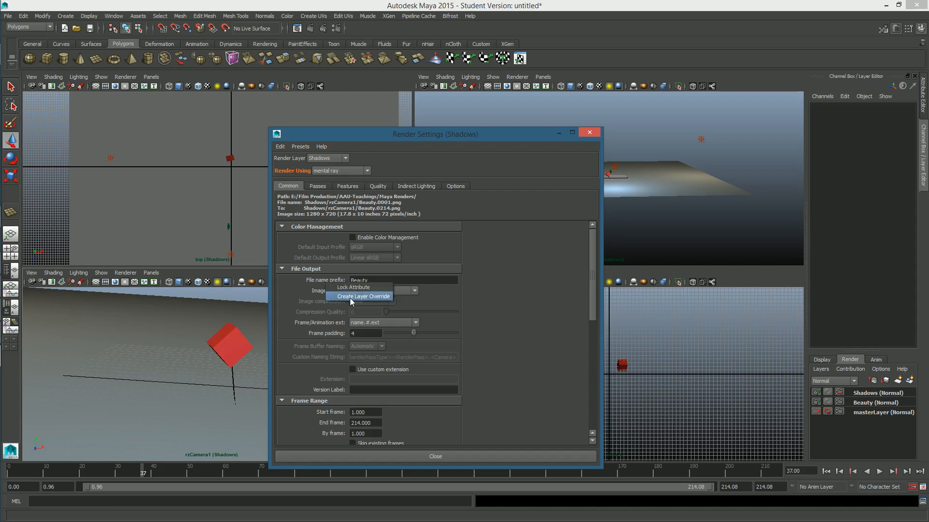
left_click(349, 297)
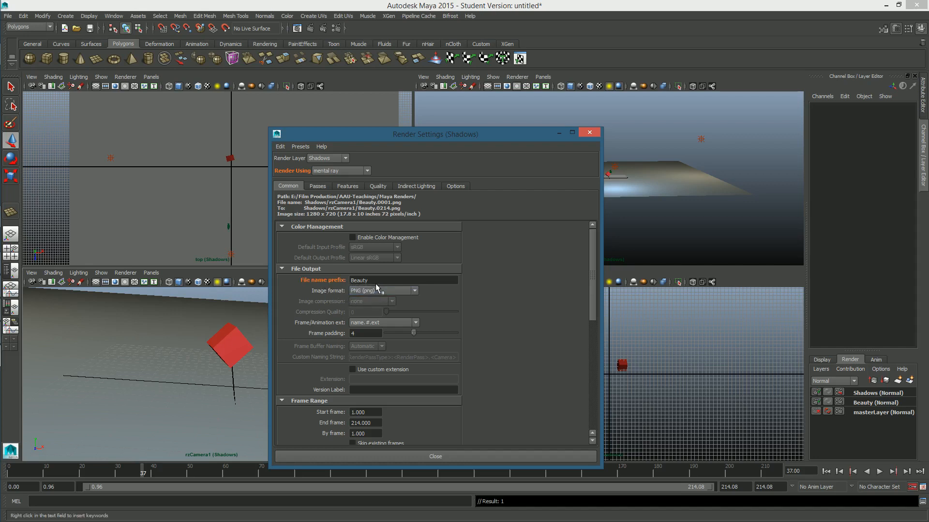
double_click(375, 282)
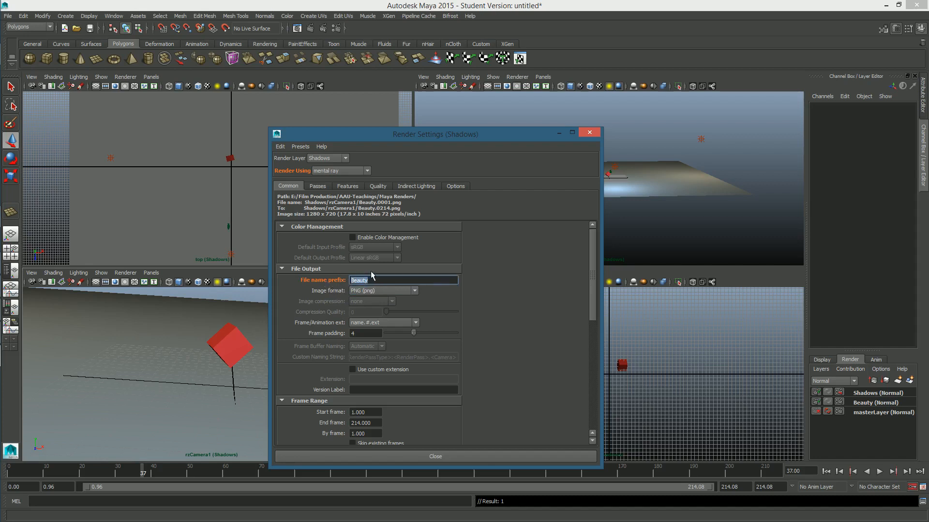
type("SHadows")
left_click_drag(595, 256, 596, 396)
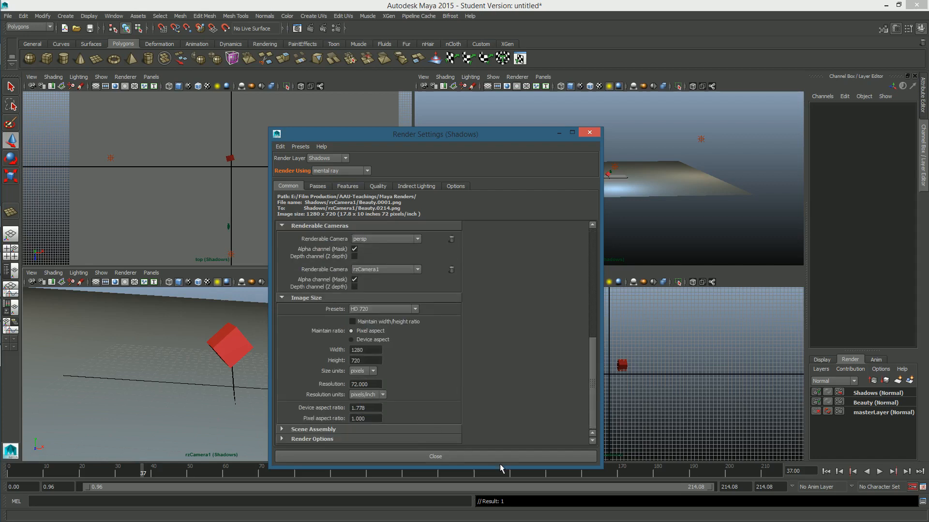
left_click(434, 456)
Remove the persp camera from the renderable cameras in the Beauty layer's render settings, keeping rzCamera1, and close them.
left_click(865, 402)
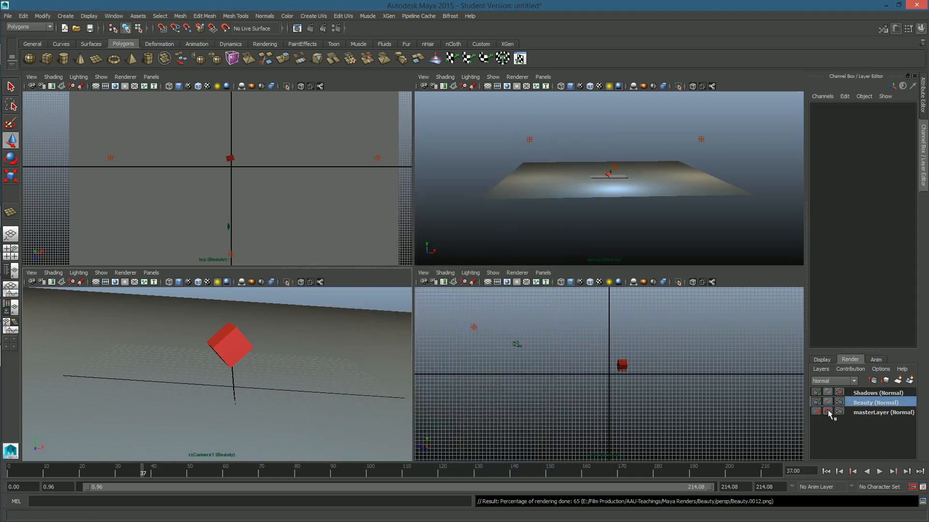
left_click(839, 402)
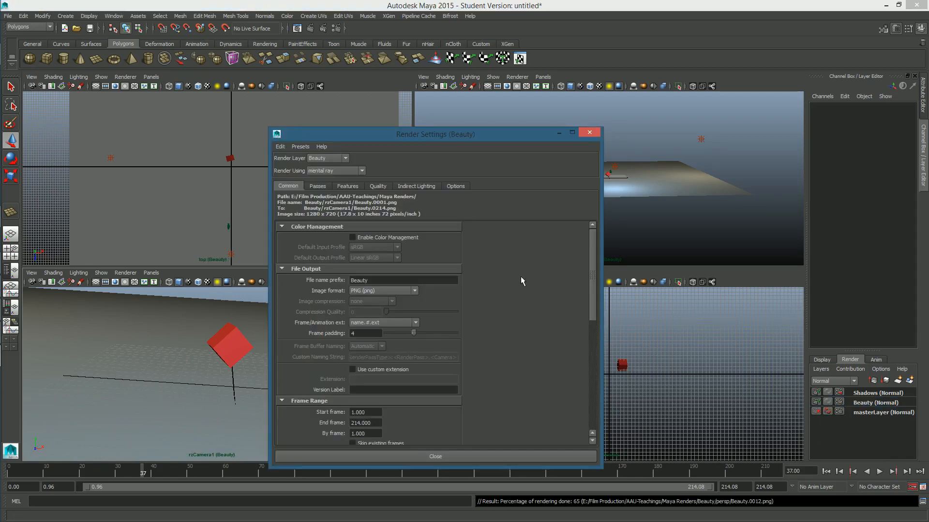
left_click_drag(589, 286, 591, 374)
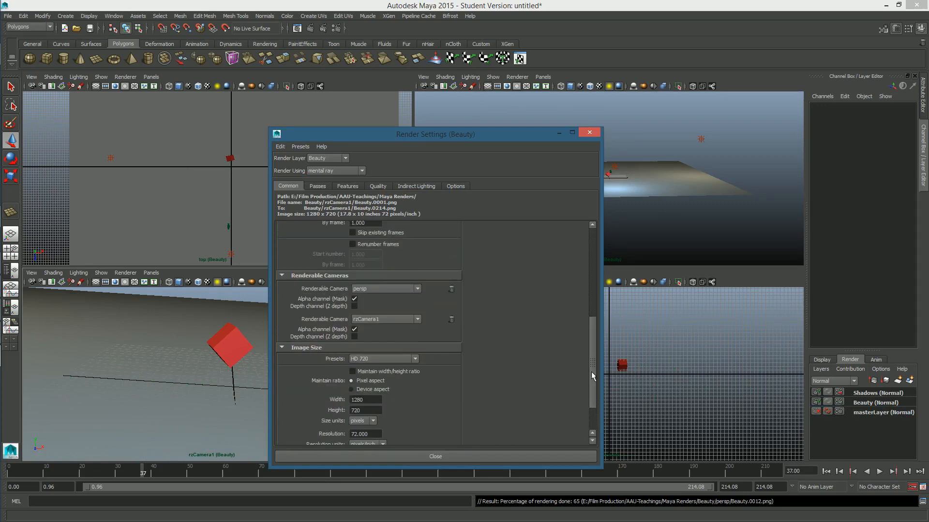
left_click(402, 319)
left_click(433, 321)
left_click(452, 289)
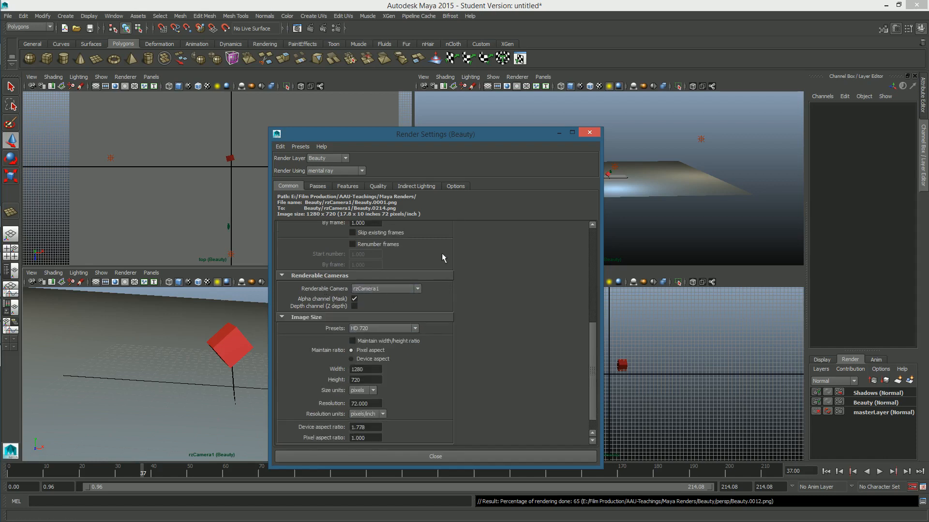
left_click(589, 132)
Check the output file name, frame range and renderable camera in the Shadows layer's render settings.
left_click(864, 402)
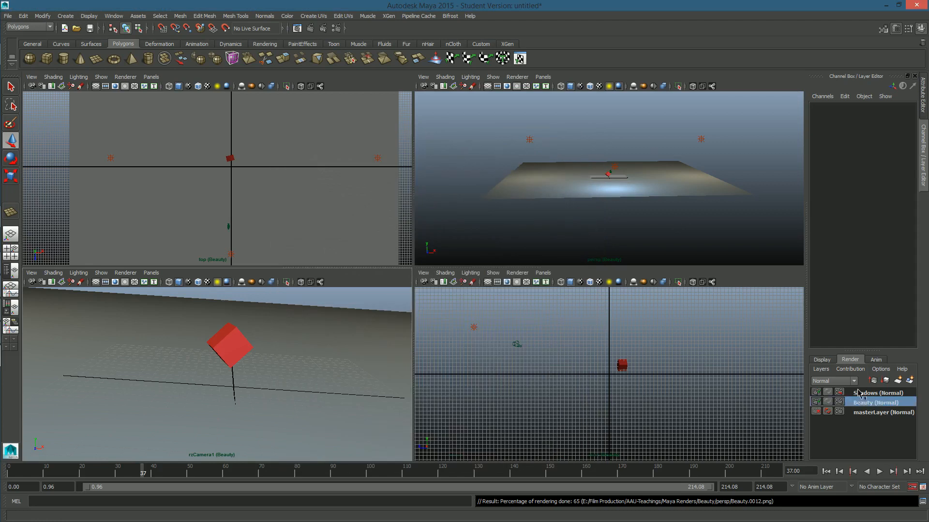
left_click(840, 392)
scroll(594, 351, "up", 3)
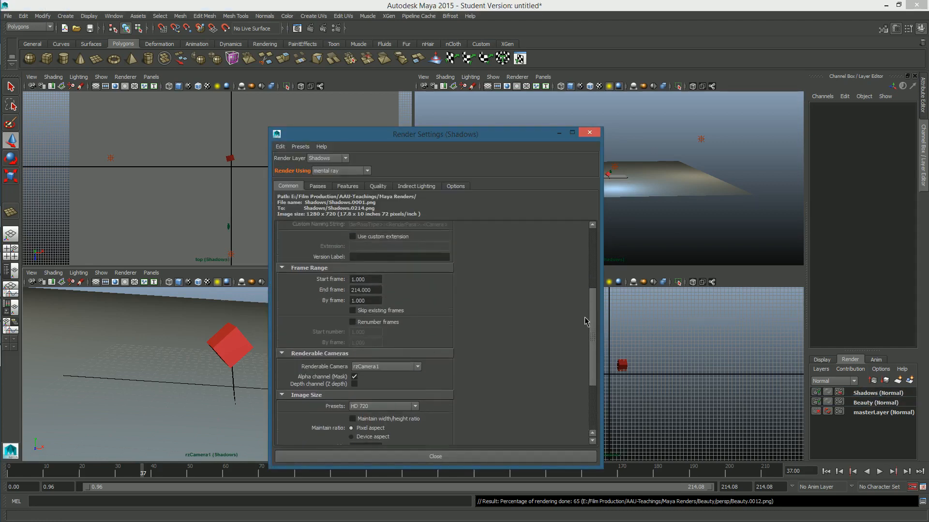
scroll(582, 355, "down", 4)
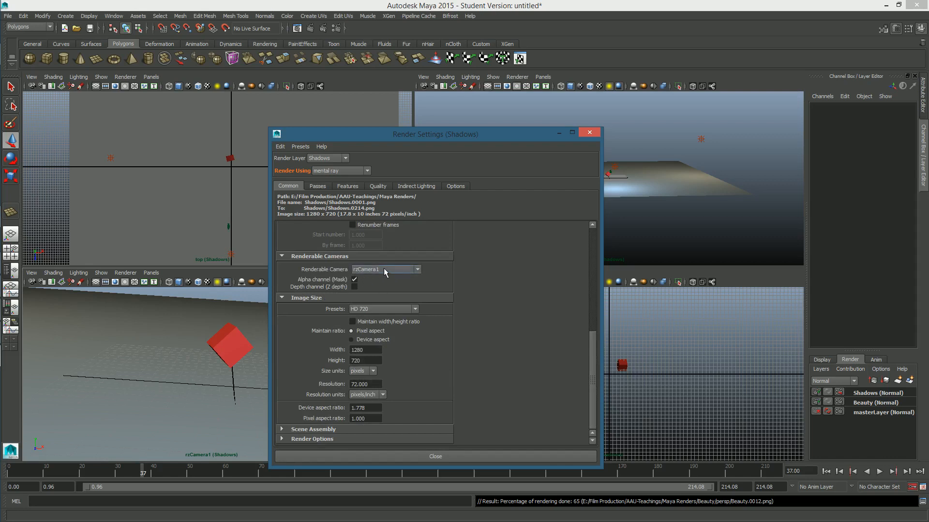
left_click(589, 132)
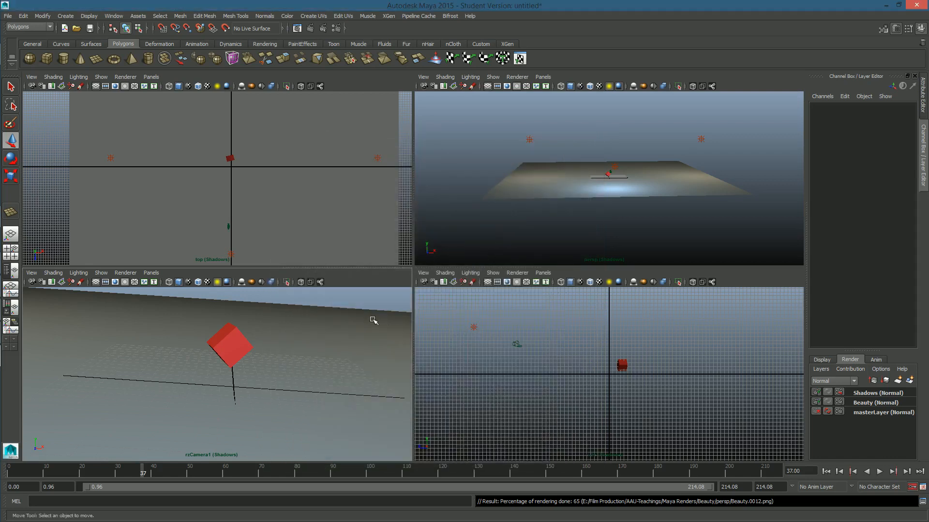
Save the scene as FloorCube.mb in the E:\Film Production\AAU-Teachings folder, accepting the student version notice.
left_click(108, 312)
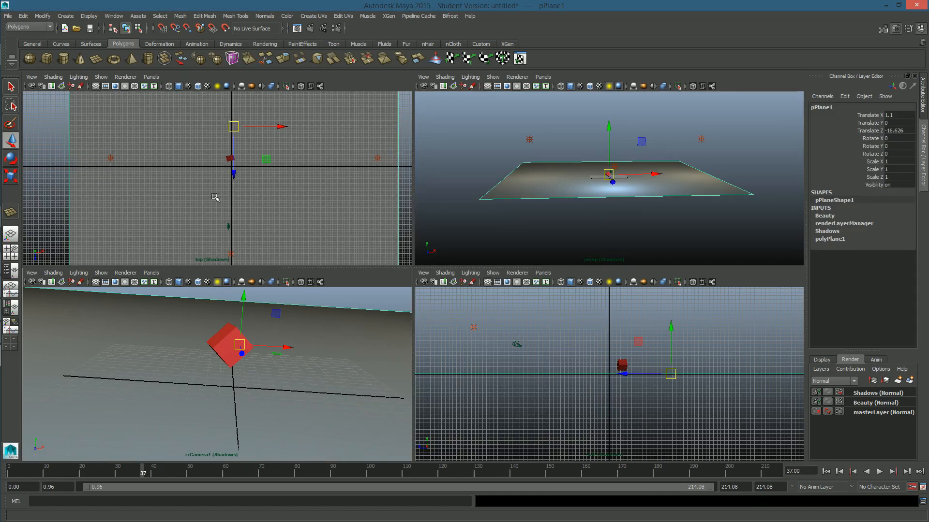
left_click(20, 17)
mouse_move(10, 18)
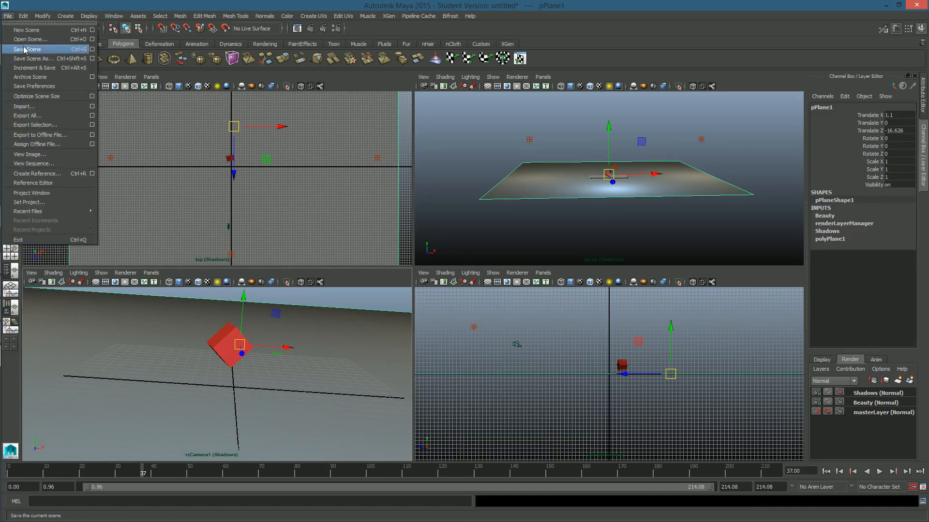
left_click(24, 49)
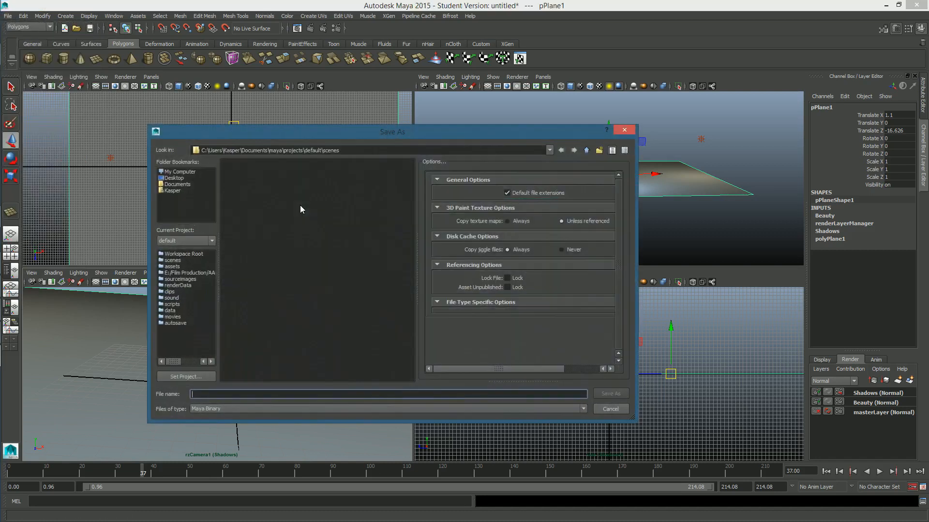
left_click(178, 172)
left_click(257, 187)
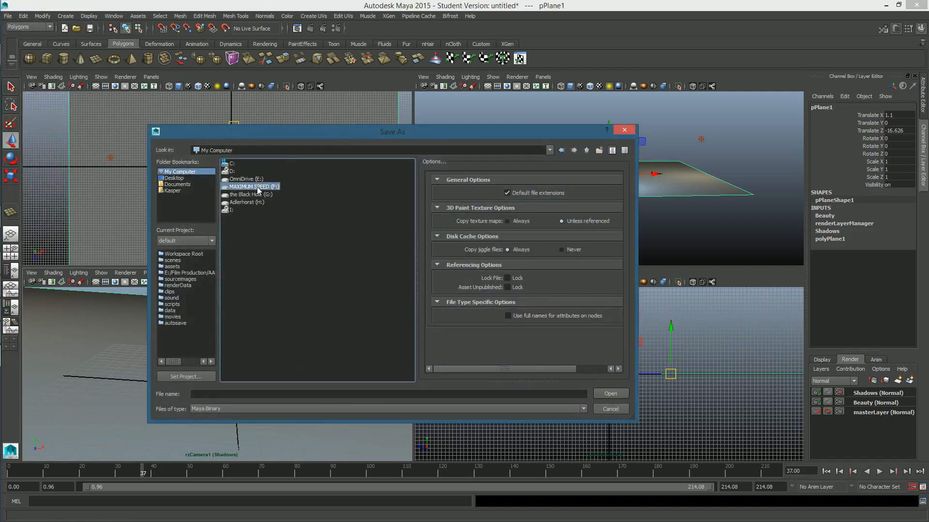
double_click(257, 187)
double_click(254, 194)
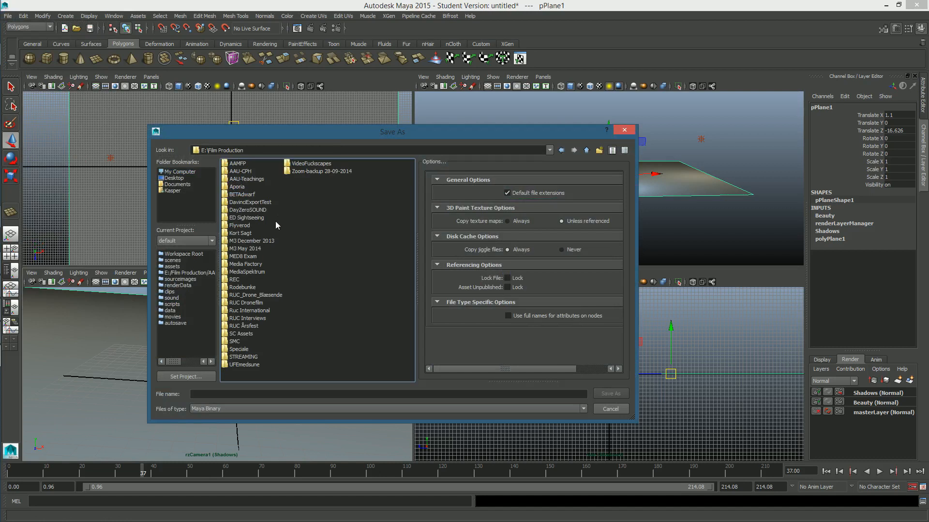
double_click(245, 179)
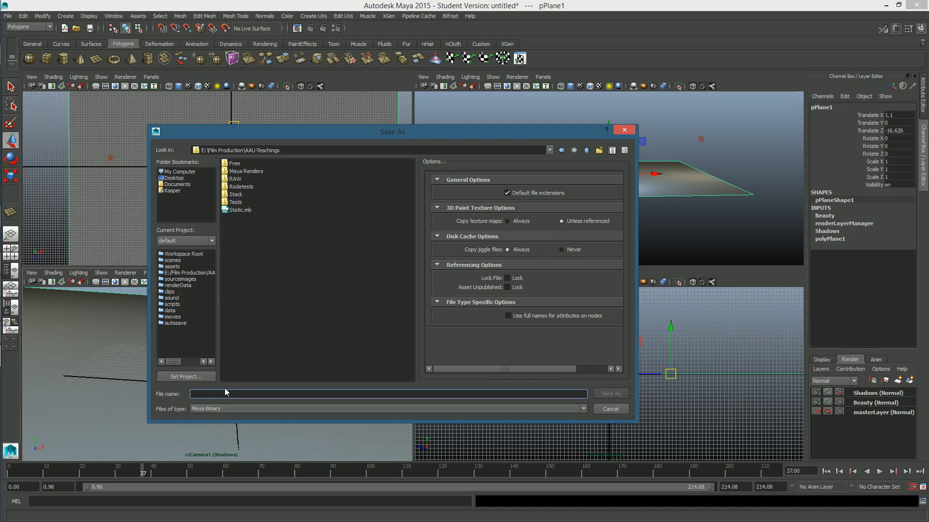
type("Fi")
left_click(615, 397)
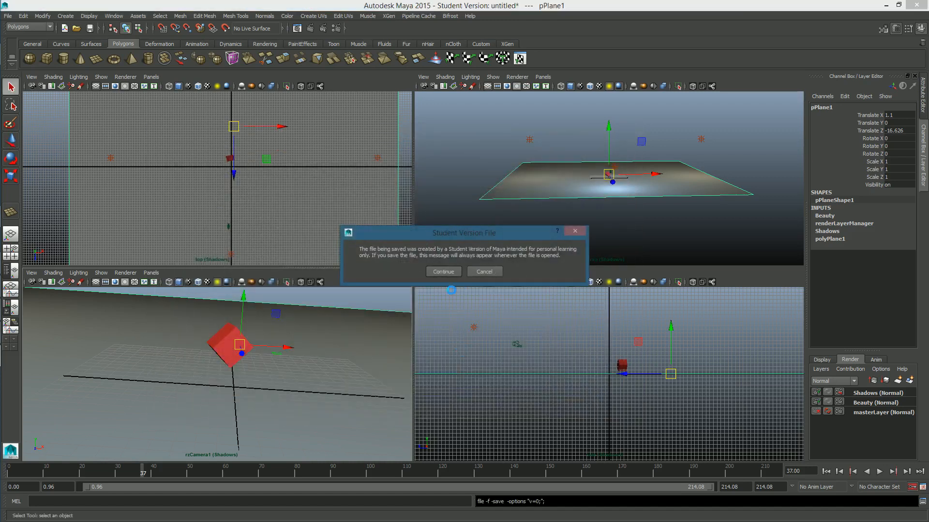
left_click(443, 272)
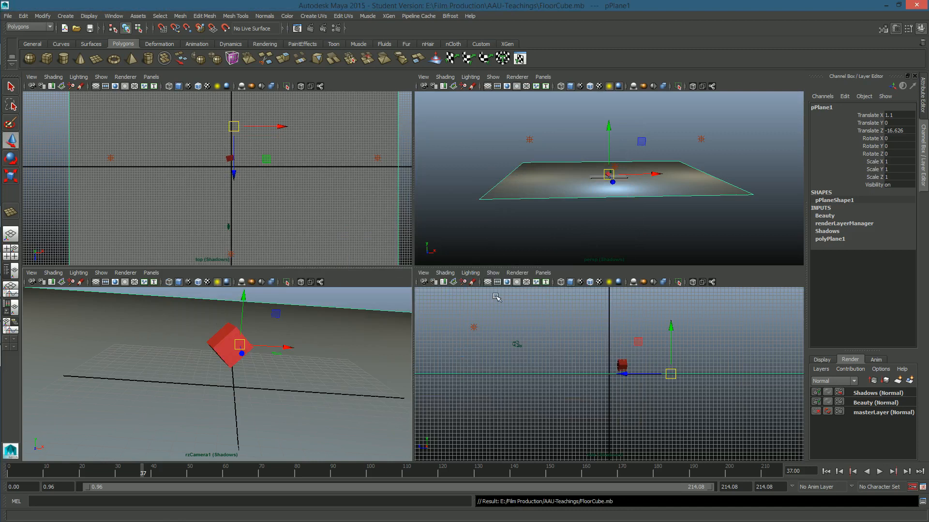
Start a mental ray batch render of the saved scene with the automatic thread, tiling and memory options, accepting the student version notice.
left_click(38, 29)
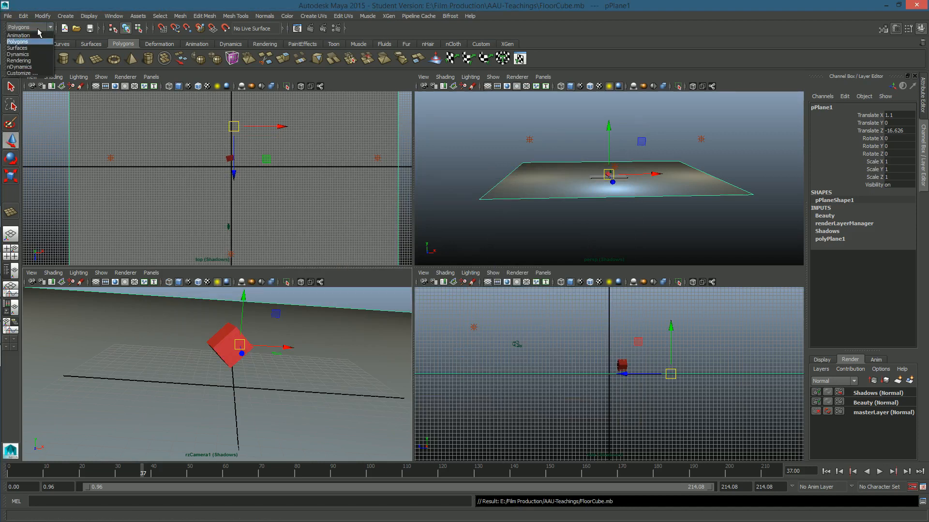
left_click(35, 60)
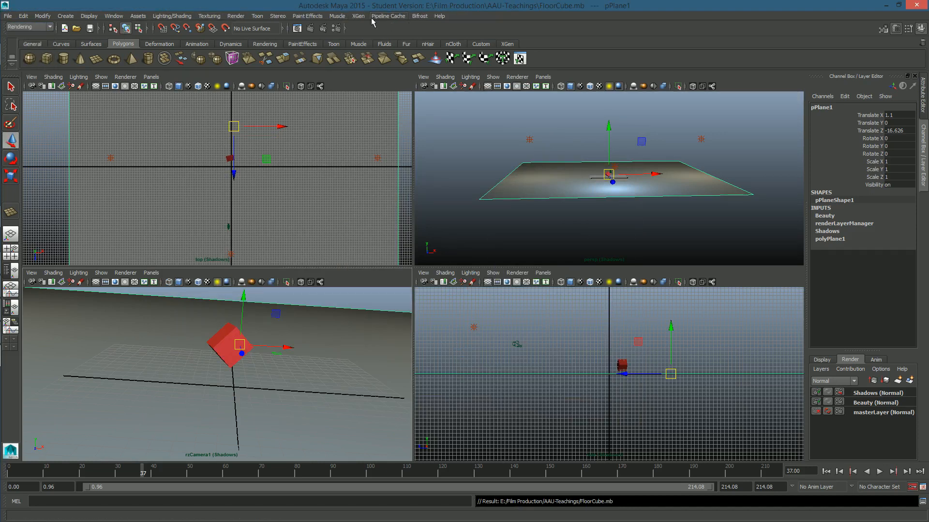
left_click(235, 16)
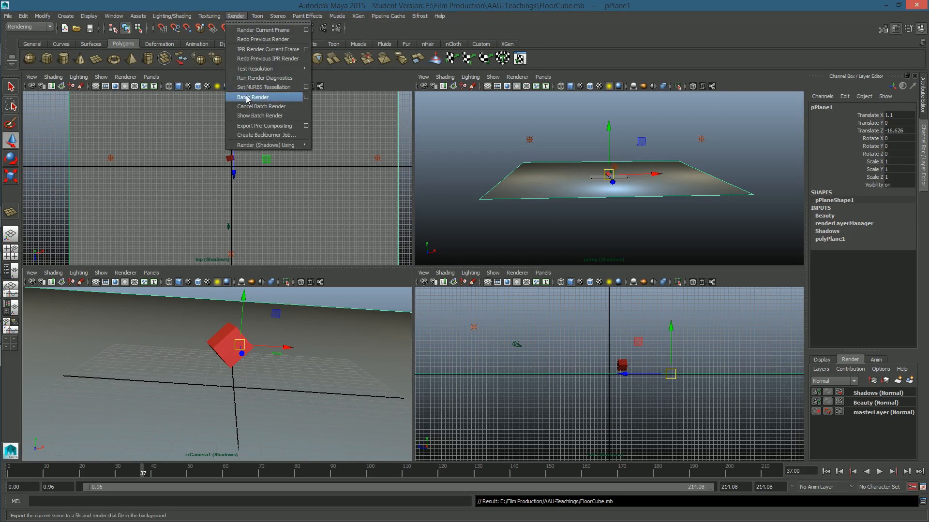
left_click(305, 97)
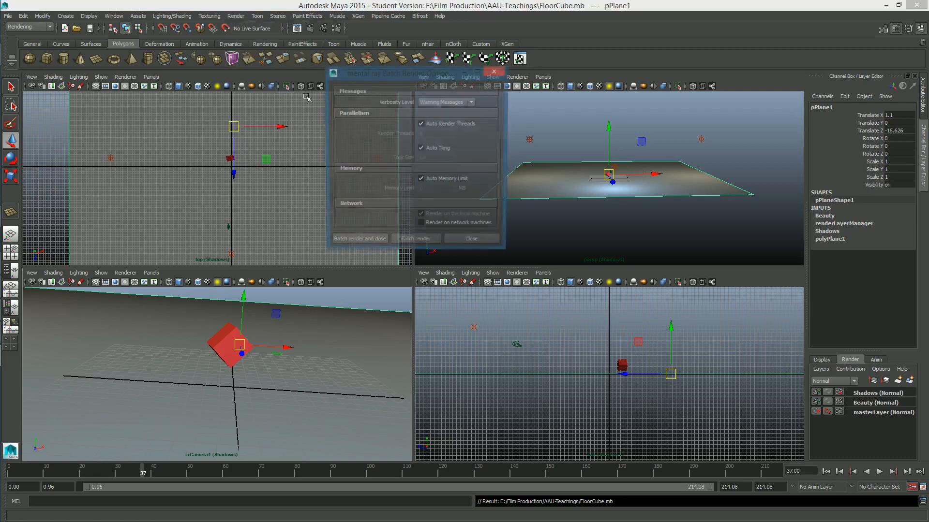
left_click_drag(399, 77, 376, 66)
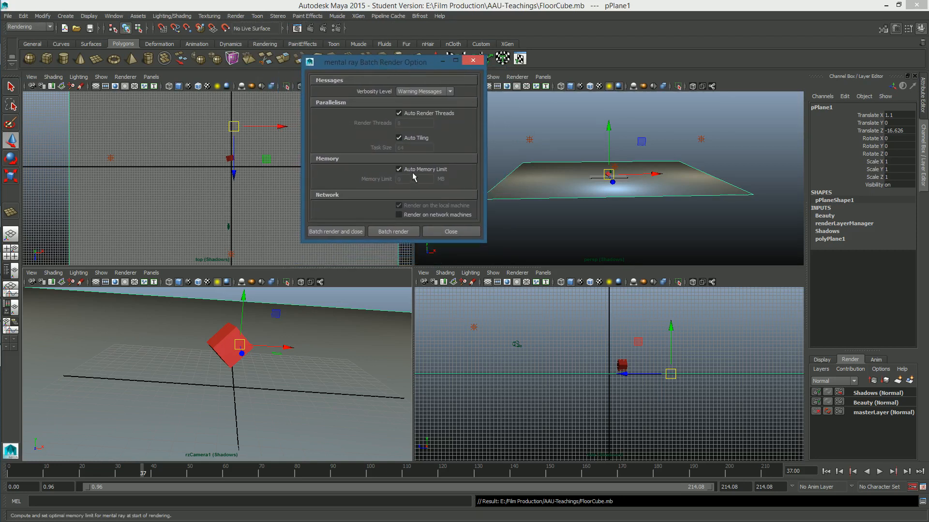
left_click(404, 233)
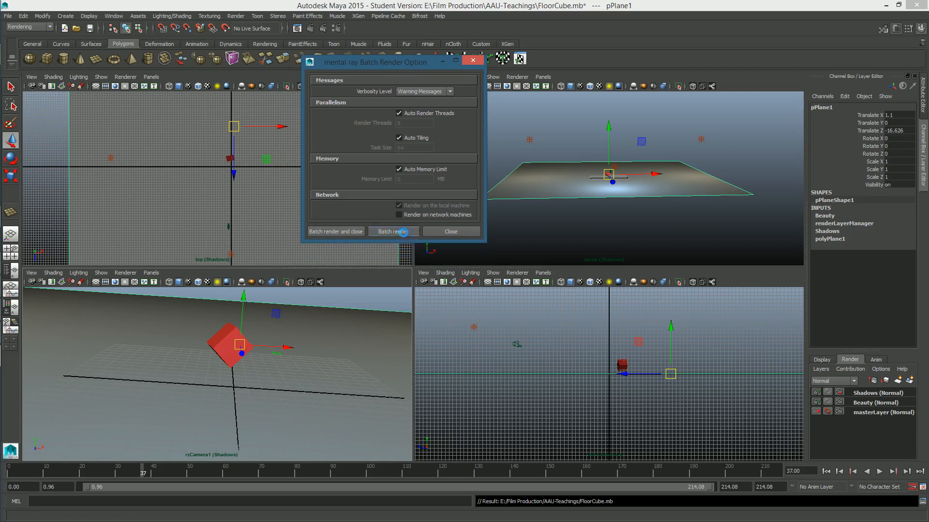
left_click(438, 270)
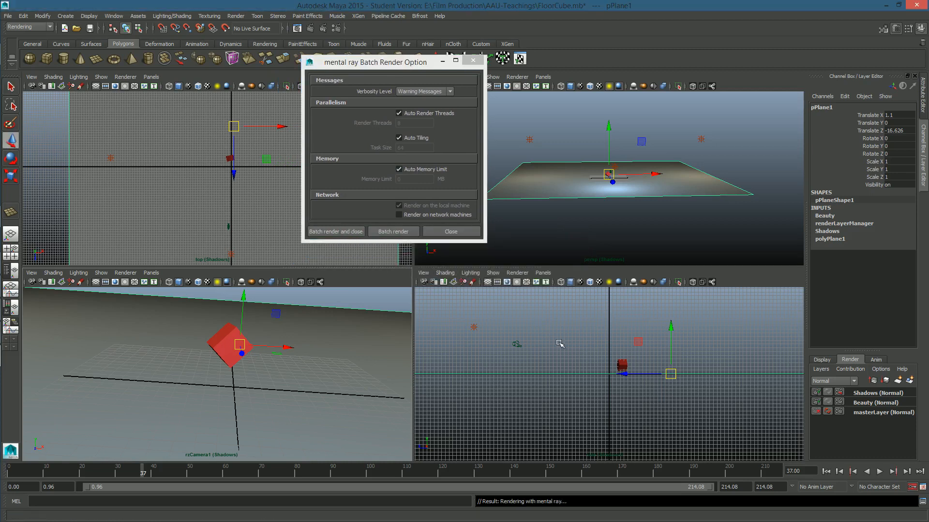
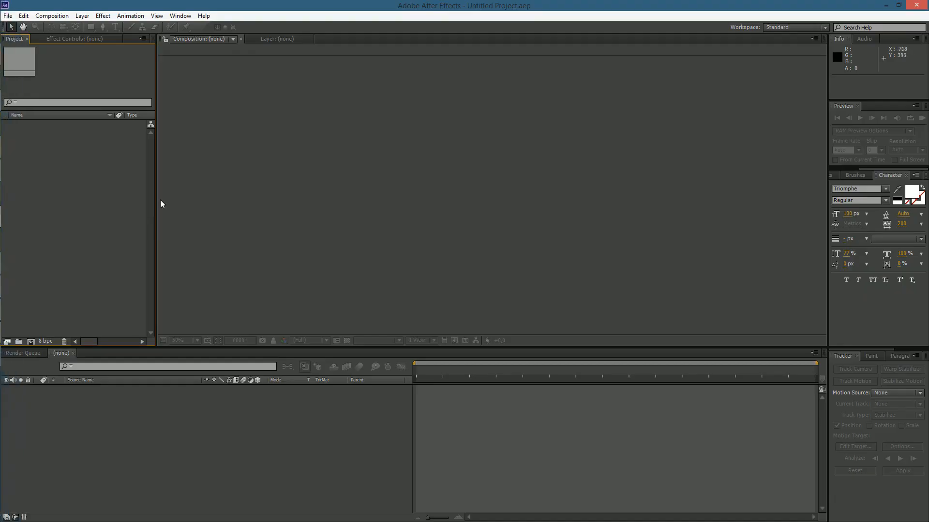
In After Effects, import the floor images from the AAU-Teachings Stack folder as a PNG sequence starting at Floor.001.png.
right_click(84, 175)
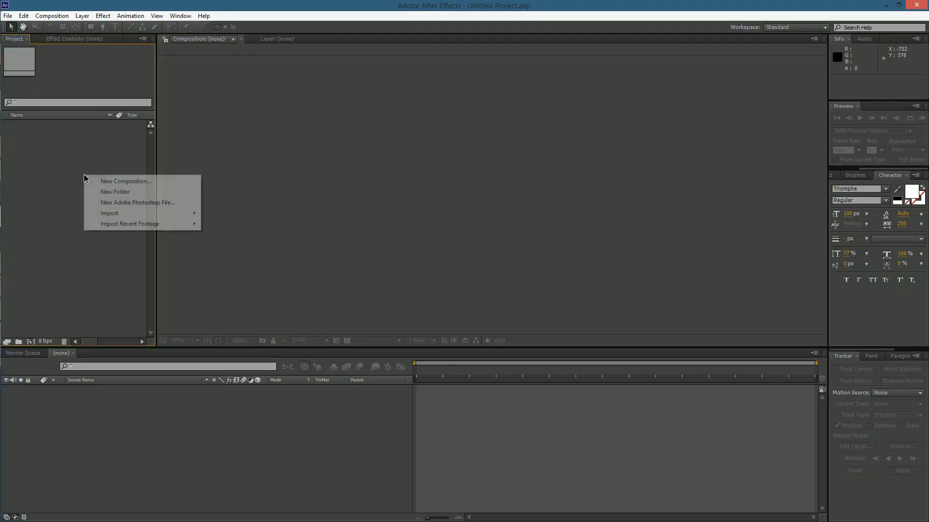
mouse_move(134, 211)
left_click(237, 214)
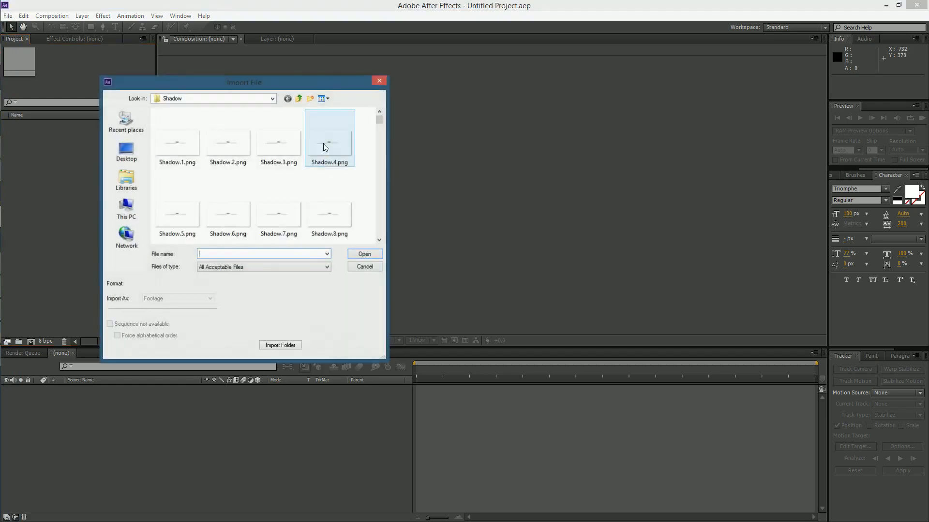
left_click(300, 99)
left_click(299, 98)
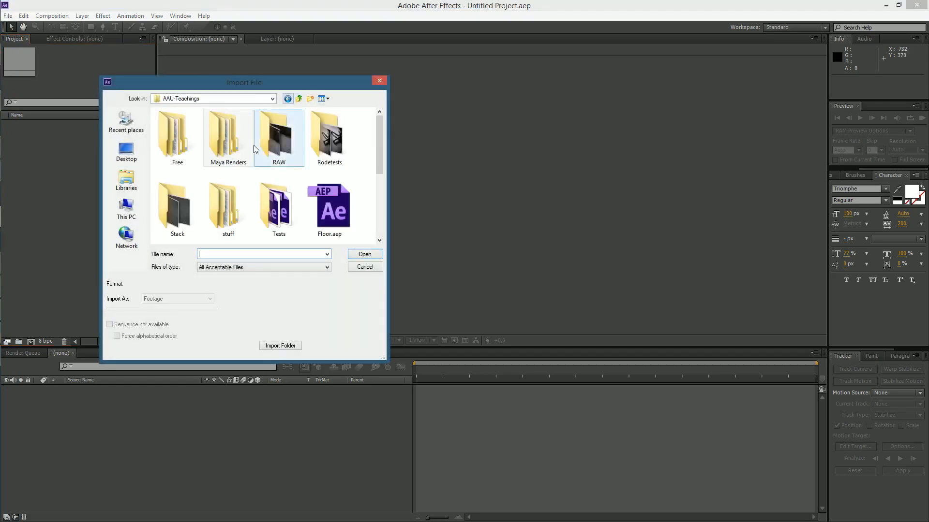
double_click(180, 203)
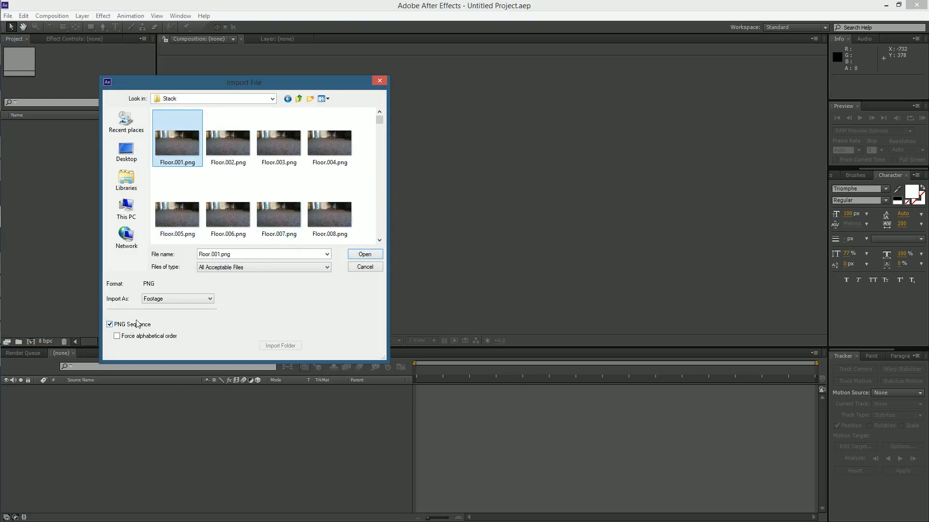
left_click(362, 256)
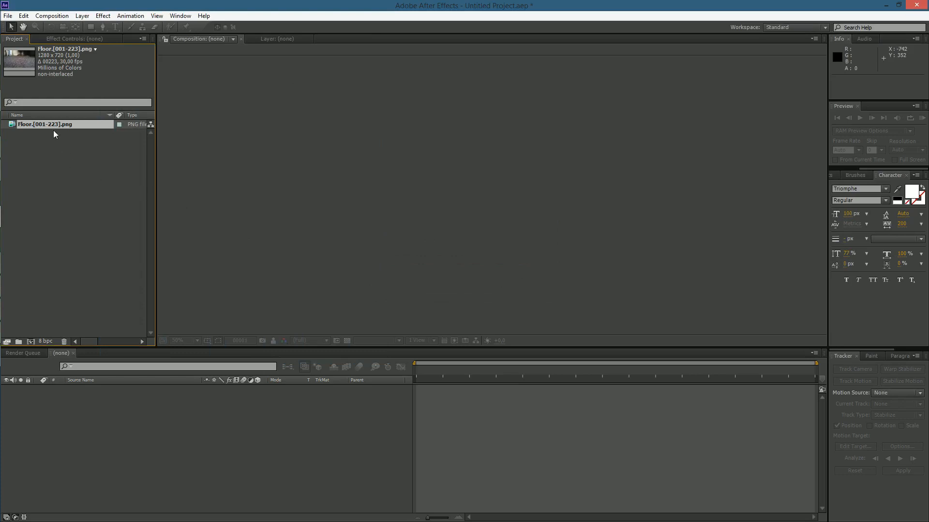
Interpret the Floor sequence's footage at an assumed frame rate of 25 frames per second.
right_click(53, 124)
mouse_move(125, 182)
left_click(197, 182)
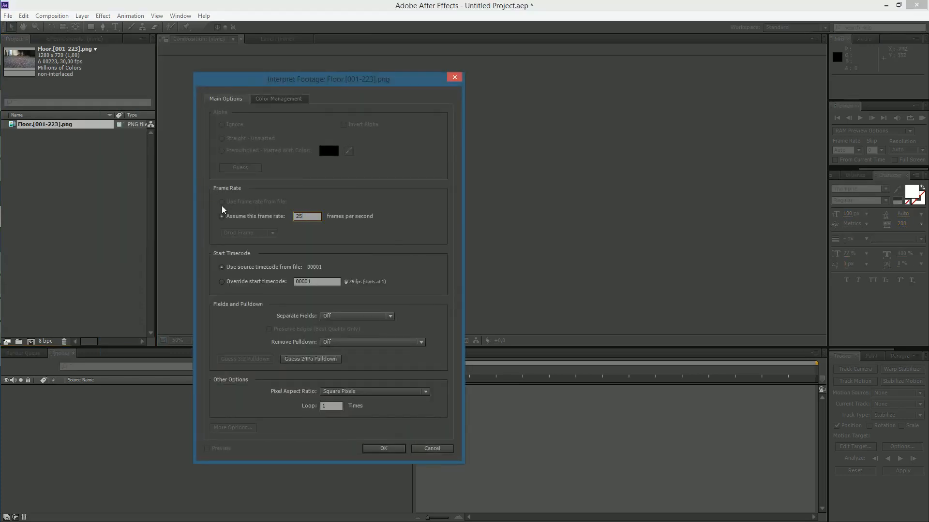
left_click(384, 449)
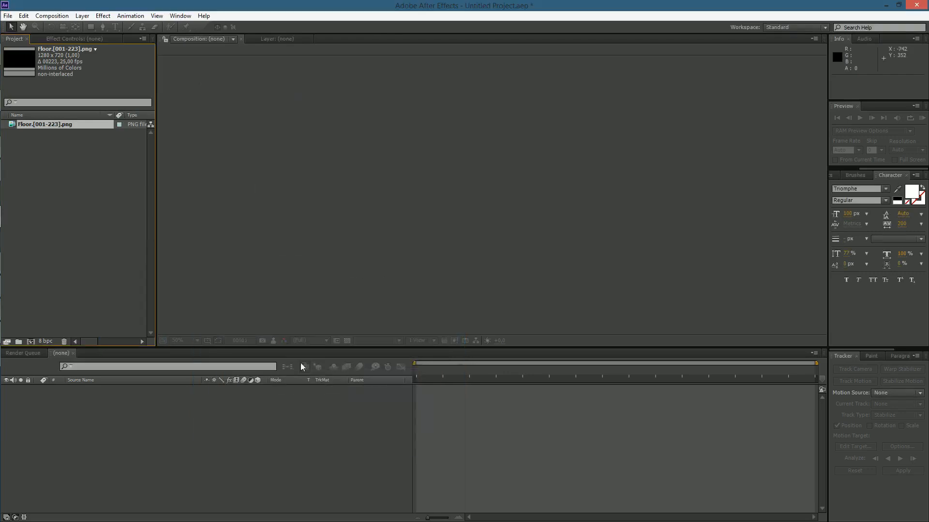
Create a composition from the Floor sequence and scrub its timeline to frame 69.
left_click(76, 213)
left_click_drag(47, 128, 56, 426)
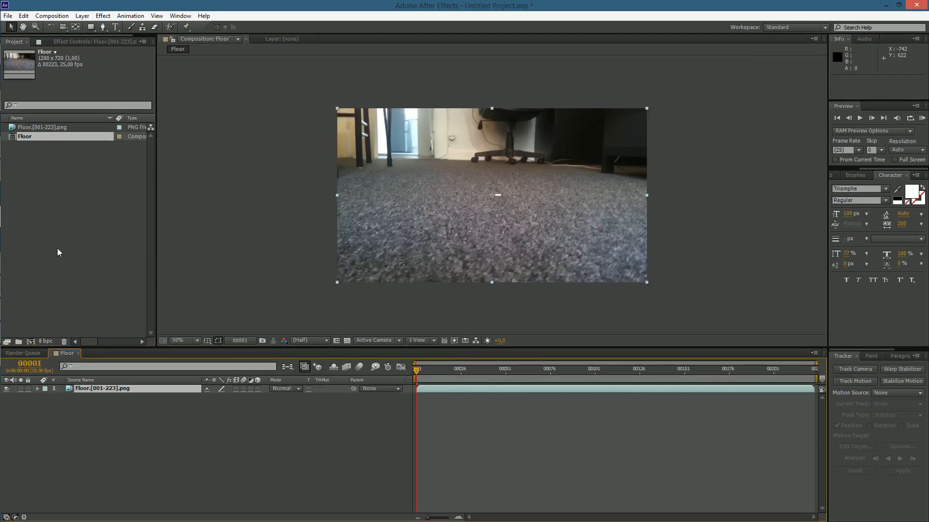
left_click_drag(426, 372, 537, 370)
Import the Beauty render from the Maya Renders folder as a PNG sequence starting at Beauty.1.png.
left_click(24, 214)
right_click(25, 215)
mouse_move(63, 249)
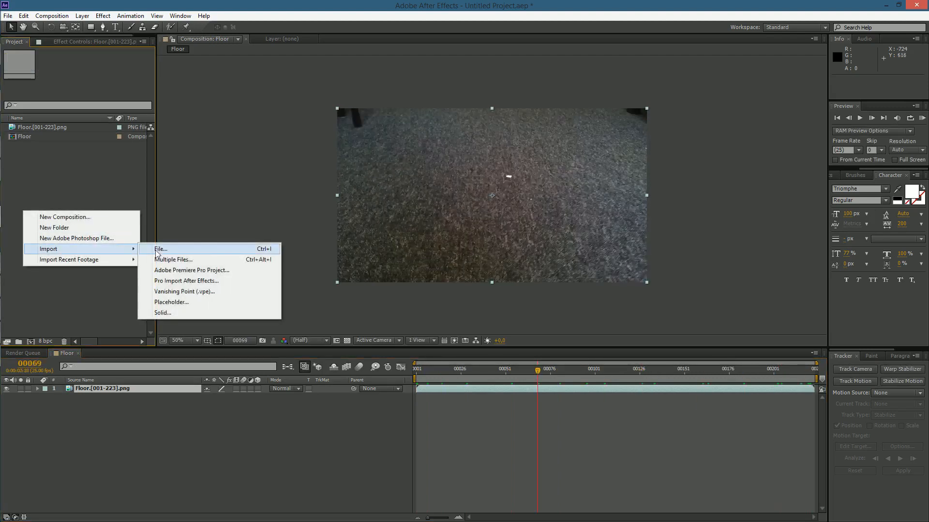
left_click(150, 247)
left_click(298, 99)
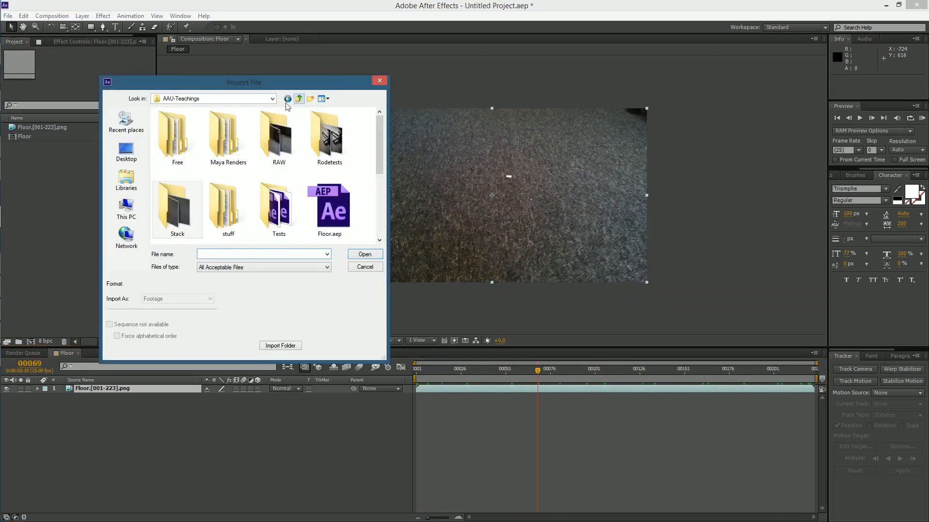
double_click(227, 140)
double_click(184, 124)
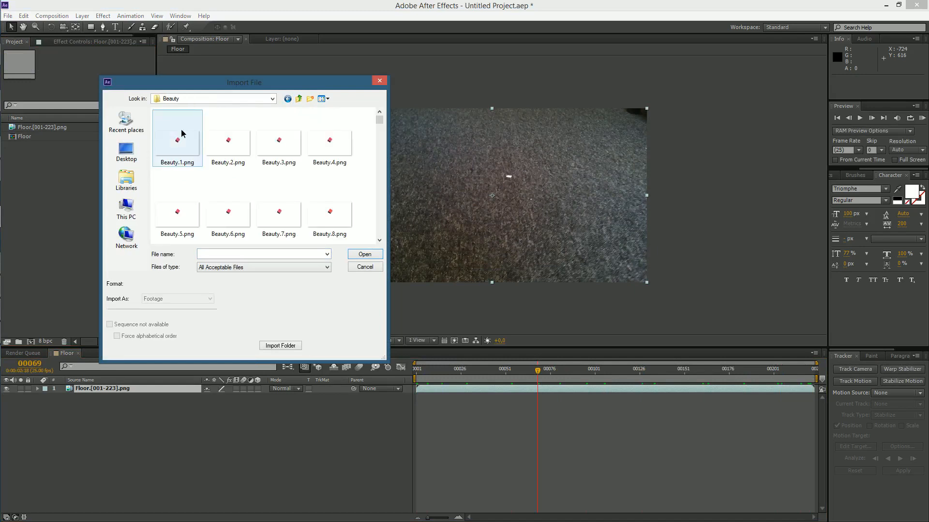
left_click(187, 127)
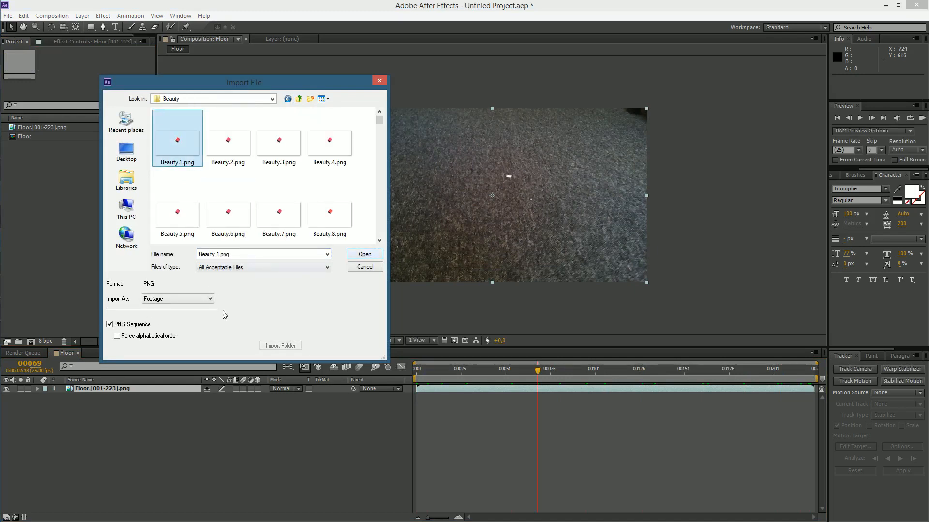
left_click(365, 253)
Interpret the Beauty sequence's footage at an assumed frame rate of 25 frames per second.
right_click(67, 145)
mouse_move(117, 208)
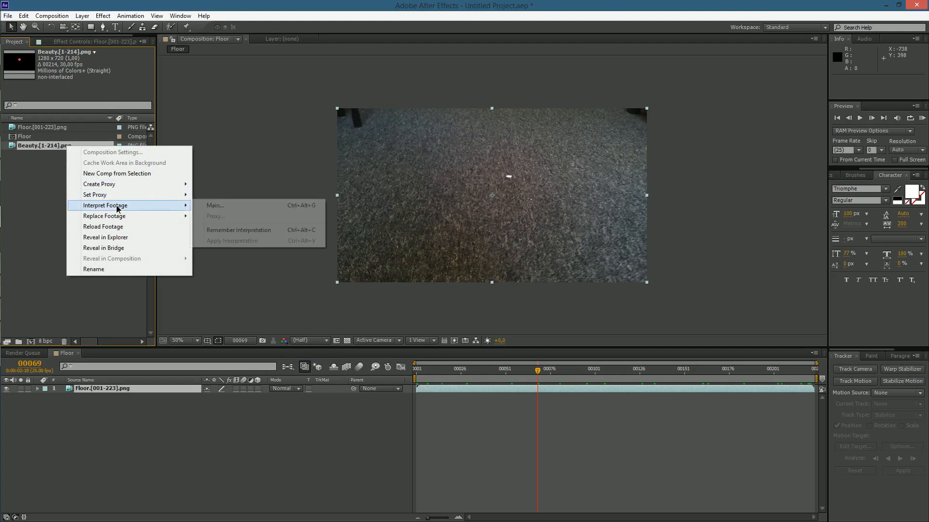
left_click(244, 207)
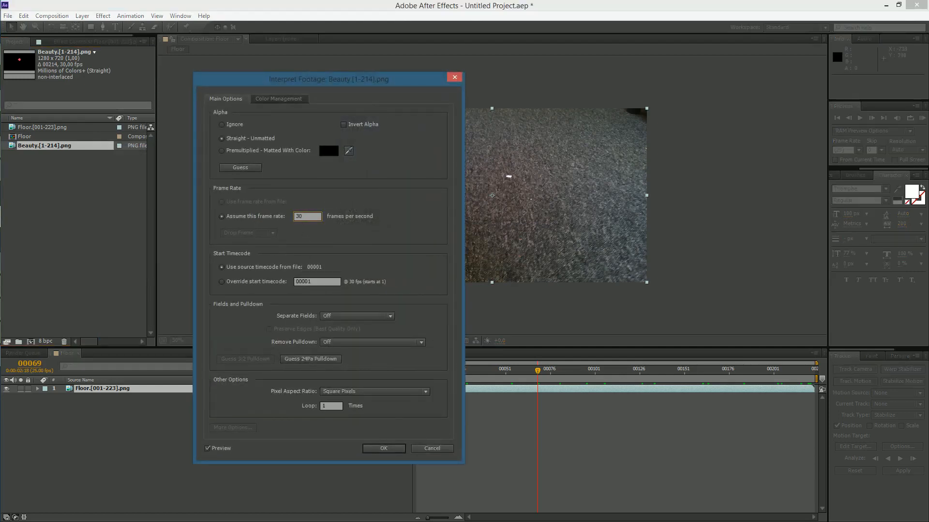
left_click(383, 449)
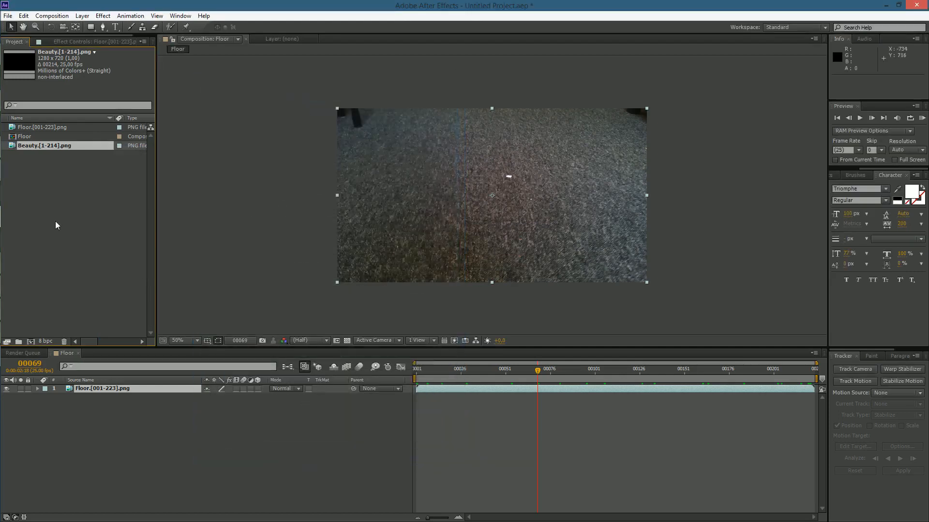
Import the shadow render from the Shadow folder as a PNG sequence starting at Shadow.1.png.
right_click(51, 216)
mouse_move(96, 253)
left_click(194, 255)
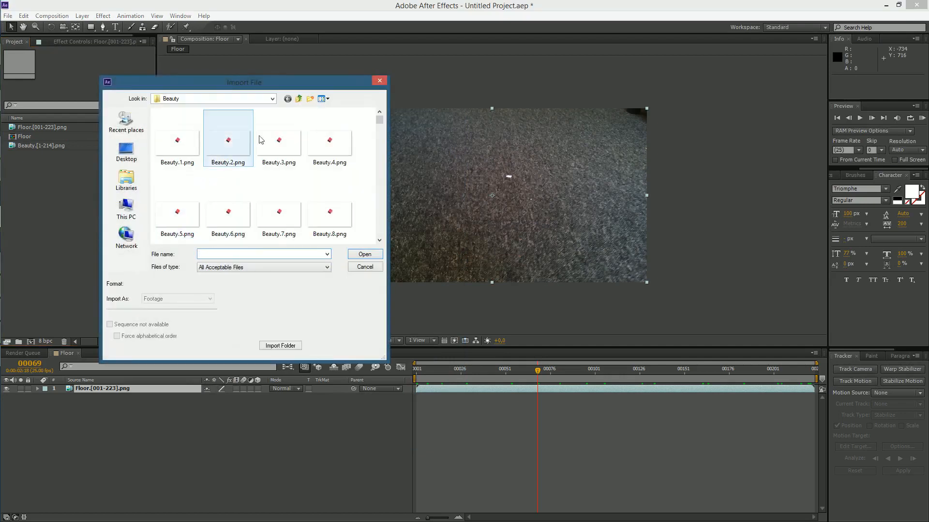
left_click(298, 98)
double_click(210, 134)
left_click(190, 141)
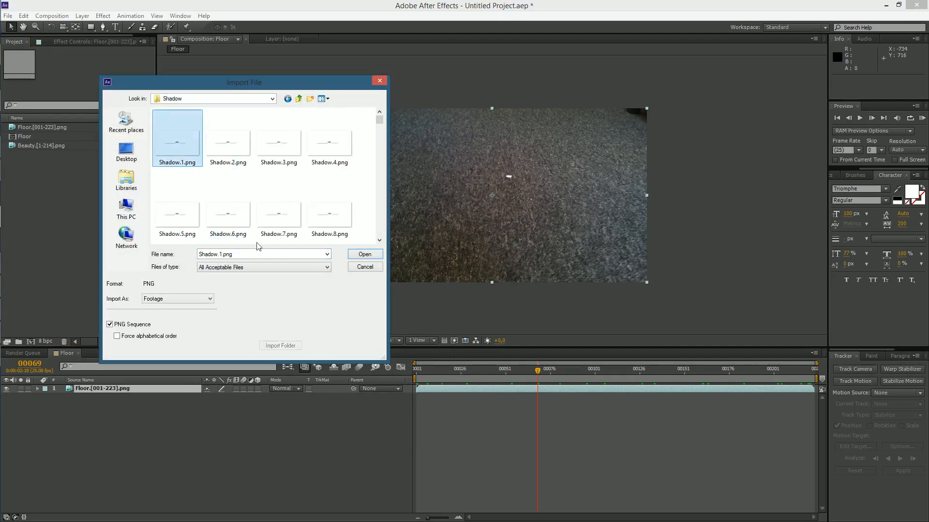
left_click(361, 252)
Interpret the Shadow sequence's footage at an assumed frame rate of 25 frames per second.
right_click(56, 128)
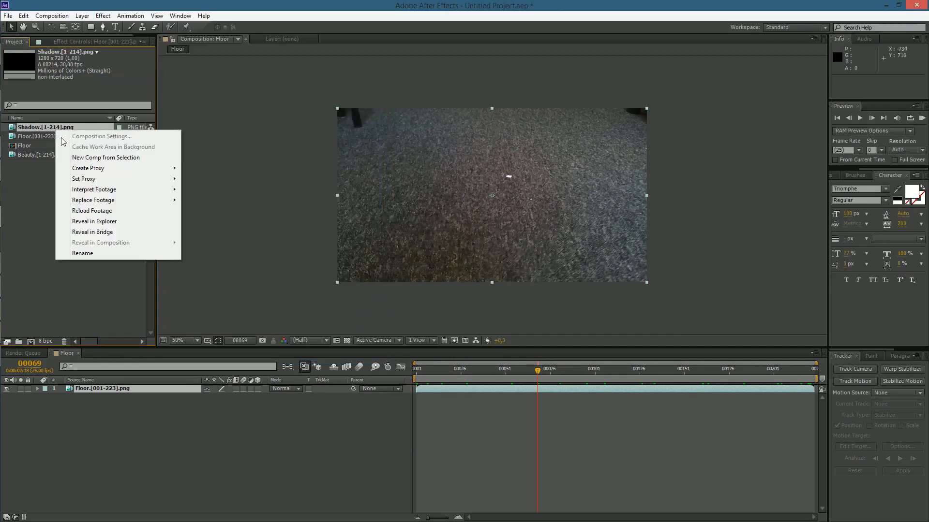
mouse_move(90, 193)
left_click(204, 190)
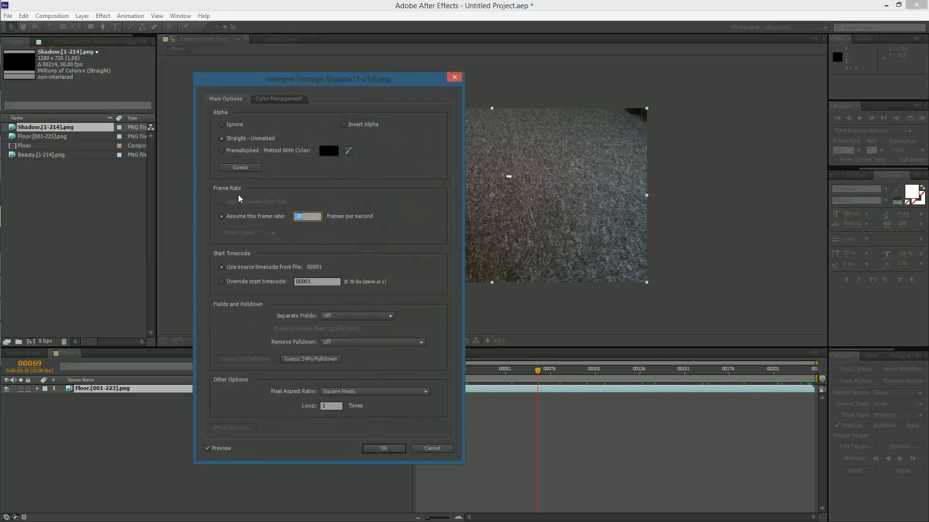
key("Return")
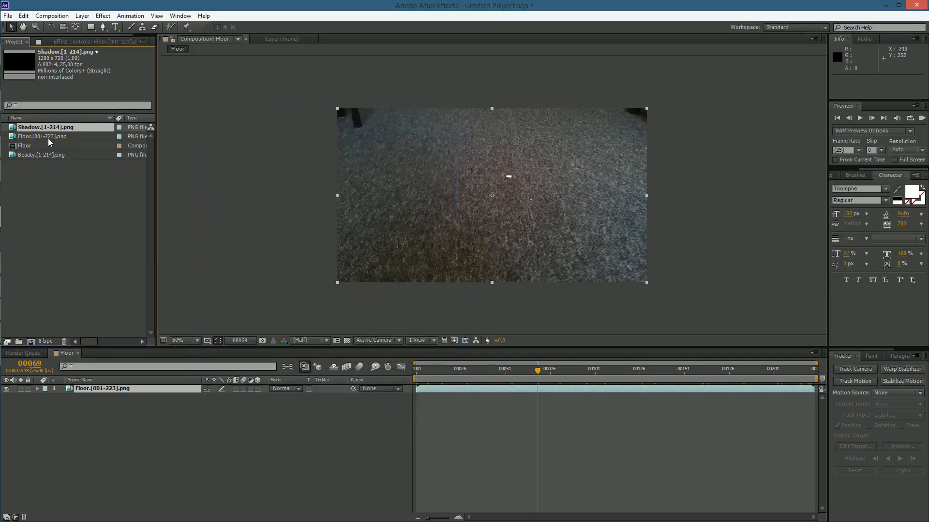
Add the Beauty sequence above the Floor layer and the Shadow sequence between them, with Shadow's blending mode set to Multiply.
left_click_drag(43, 156, 67, 391)
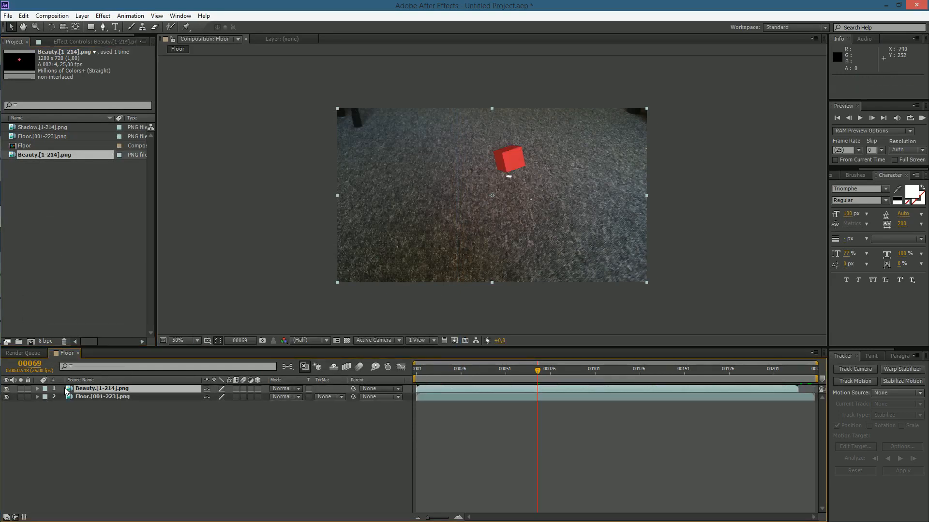
left_click_drag(62, 128, 91, 398)
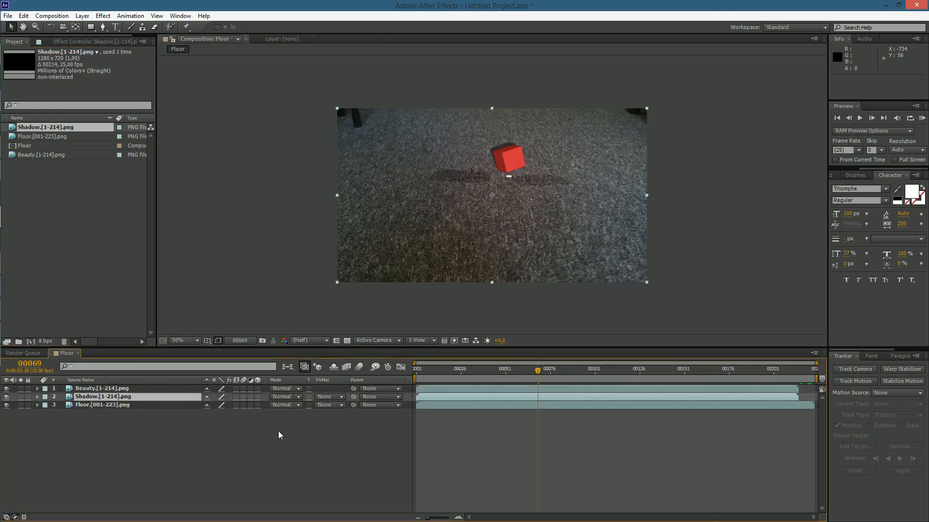
left_click(284, 396)
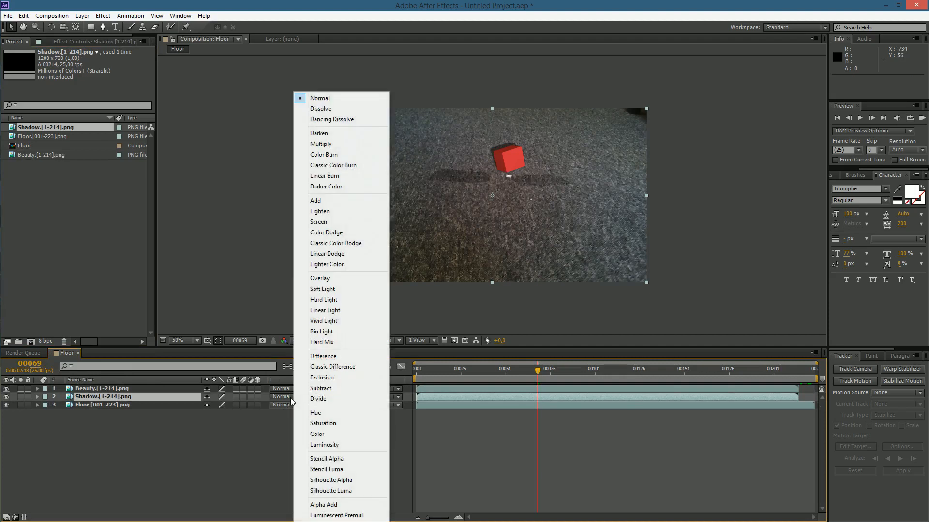
left_click(339, 145)
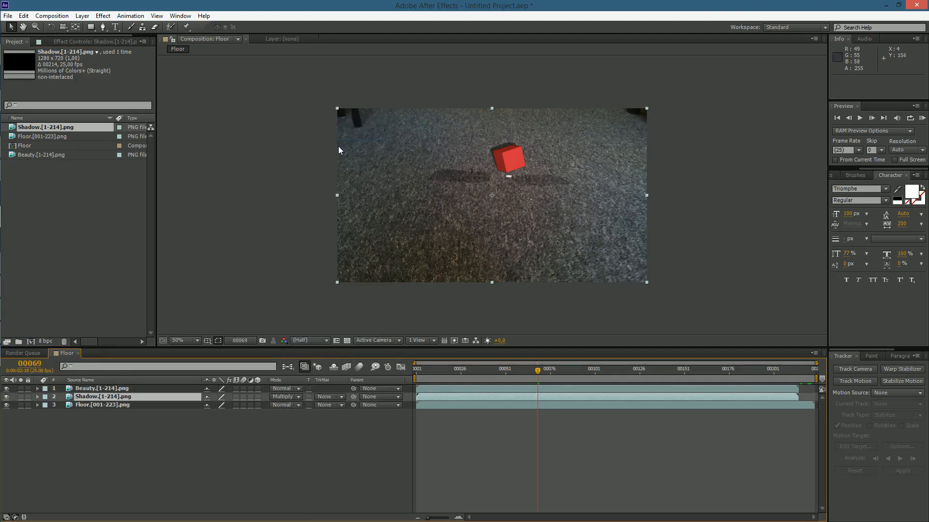
key("/")
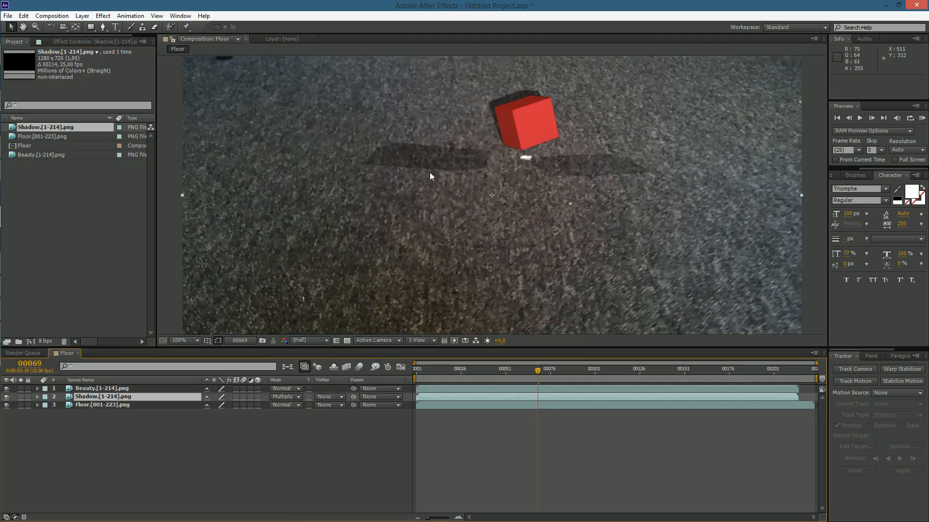
middle_click_drag(430, 173, 410, 177)
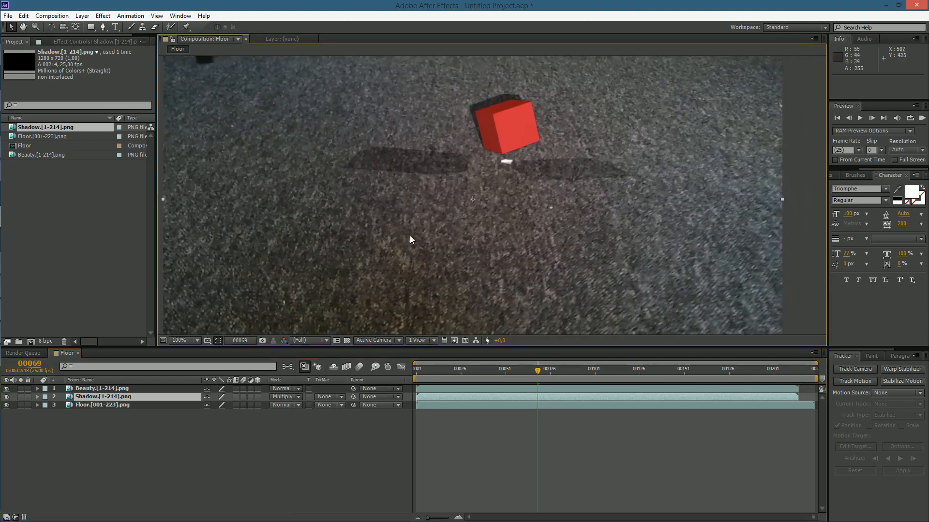
Trim the composition to a work area ending at frame 213 and return the timeline to frame 1.
left_click_drag(462, 373, 798, 380)
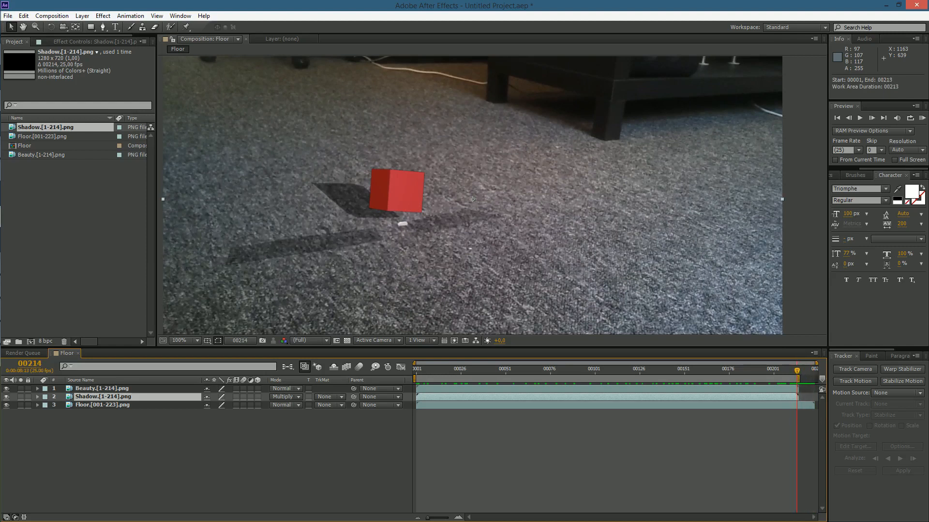
right_click(794, 382)
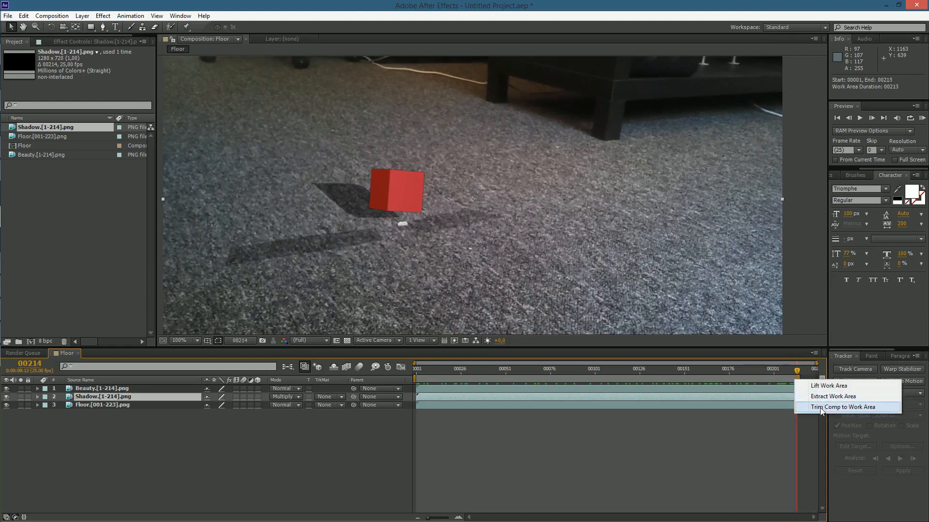
left_click(823, 411)
left_click_drag(711, 371, 412, 363)
scroll(412, 275, "down", 1)
scroll(412, 274, "up", 1)
middle_click_drag(410, 261, 433, 265)
Apply a Fast Blur effect to the Beauty layer with a Blurriness of 2.
left_click(89, 387)
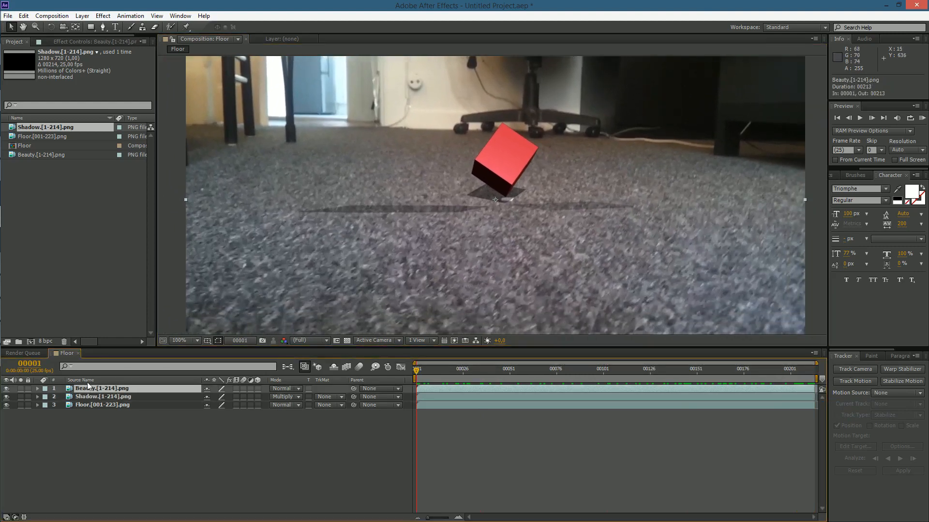
left_click(103, 15)
mouse_move(146, 87)
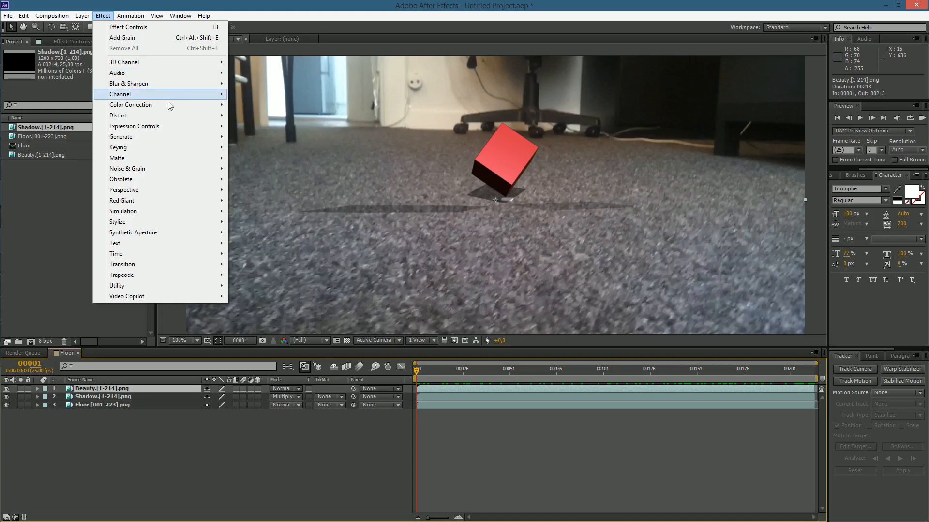
left_click(276, 189)
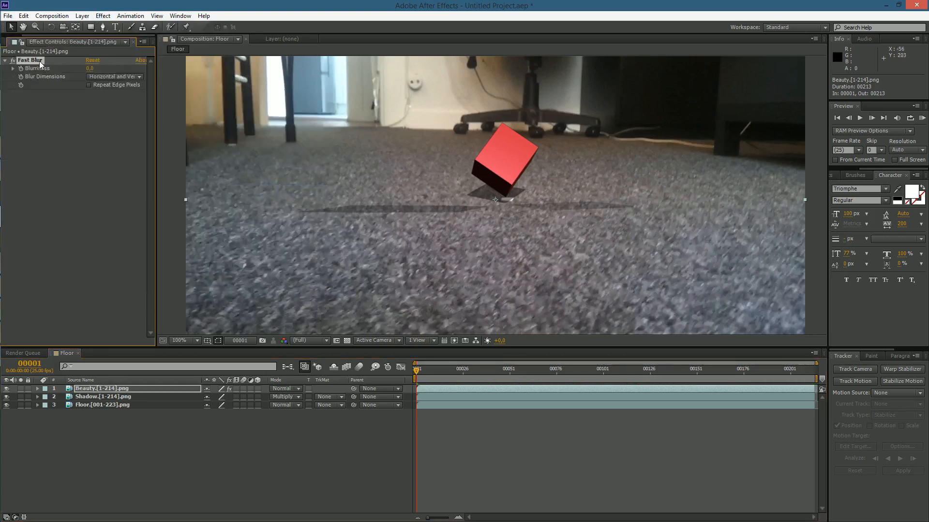
left_click_drag(91, 69, 93, 69)
left_click(90, 69)
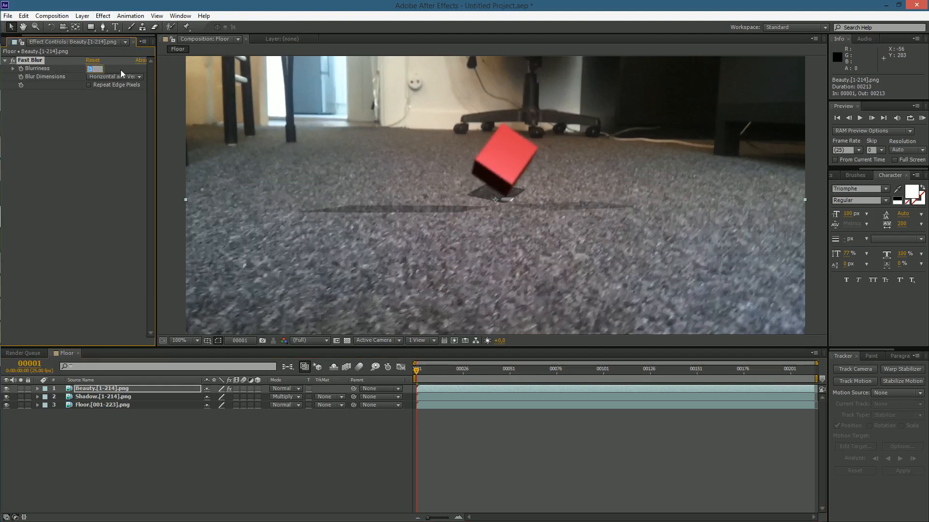
type("2")
key("Return")
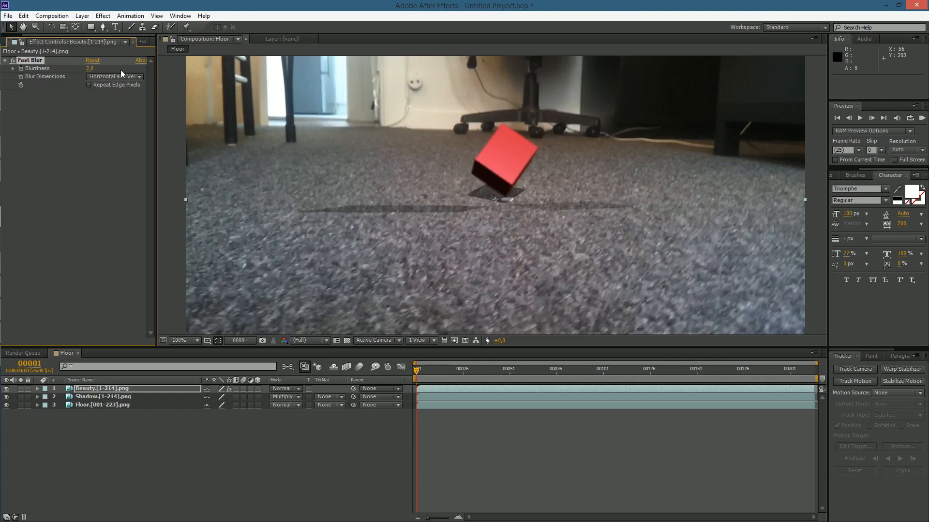
middle_click_drag(310, 159, 339, 186)
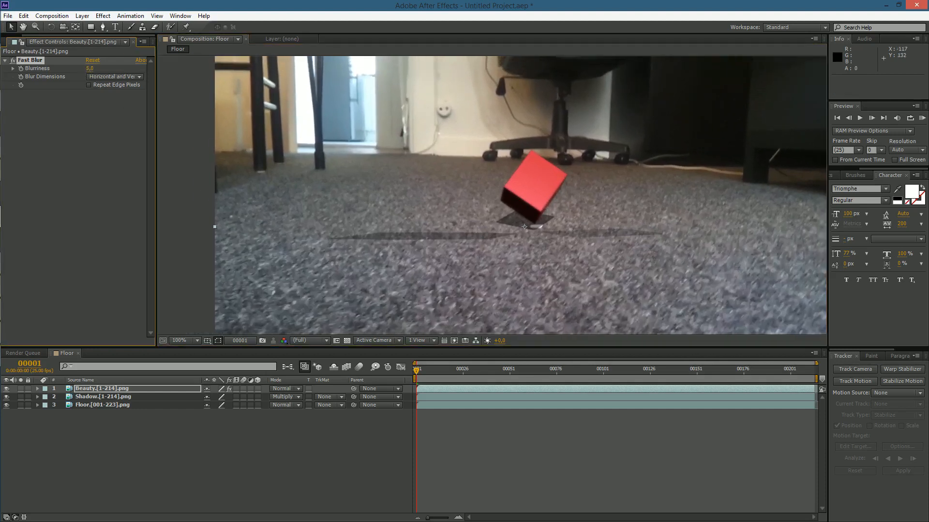
middle_click_drag(254, 129, 195, 123)
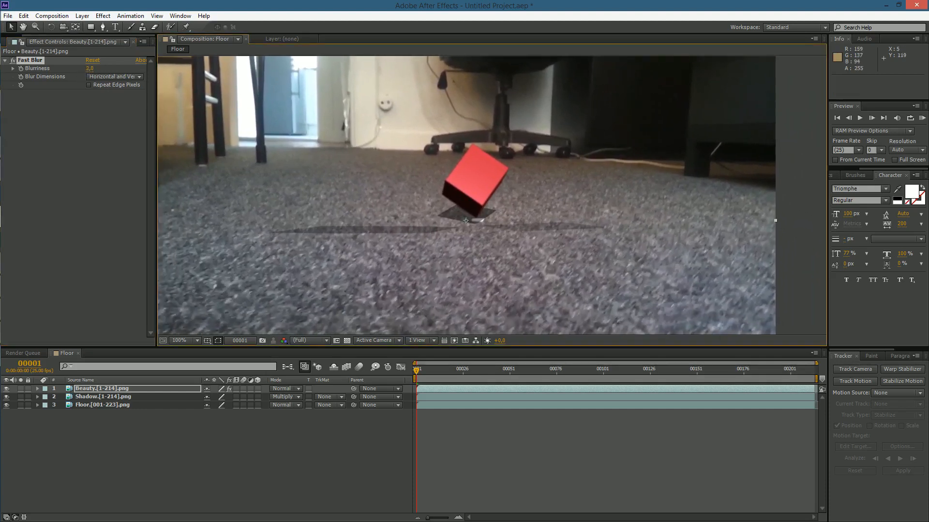
left_click(48, 145)
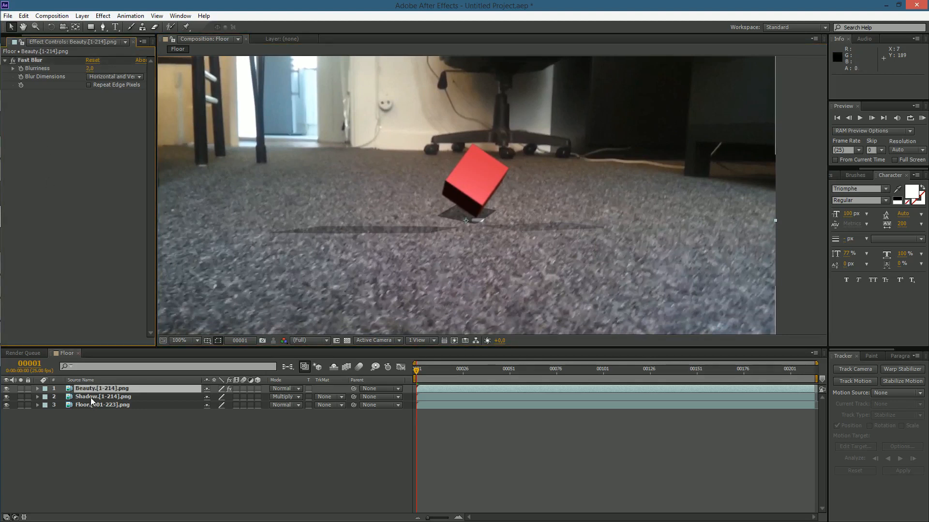
left_click(29, 60)
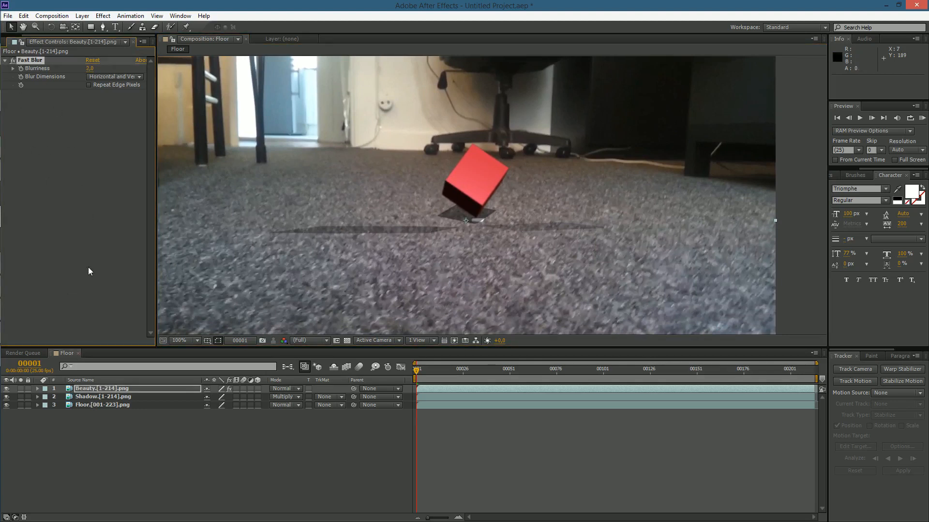
Apply a Fast Blur effect to the Shadow layer with a Blurriness of 13.
left_click(99, 397)
left_click(103, 16)
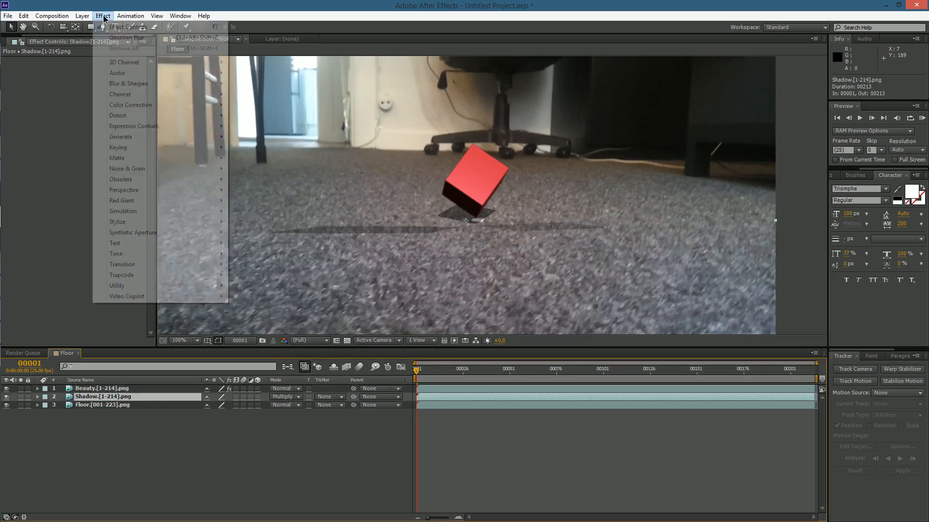
mouse_move(147, 86)
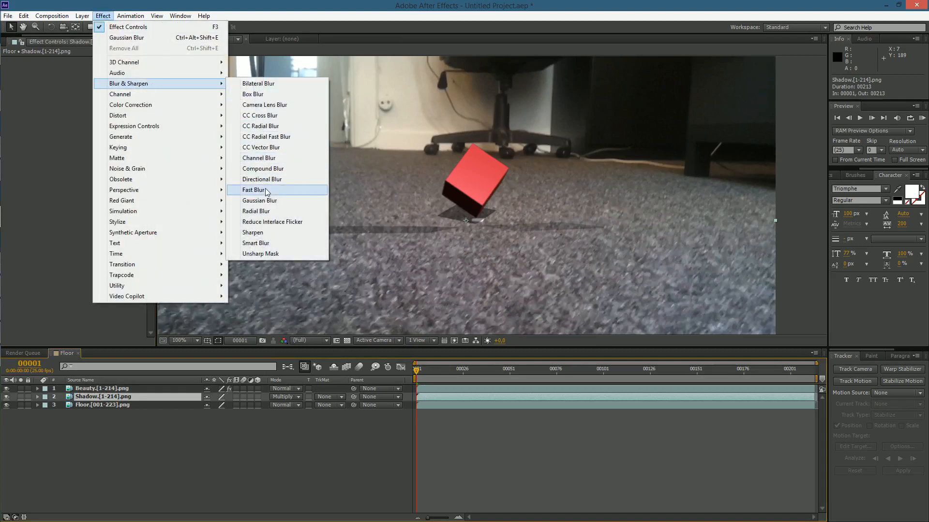
left_click(265, 191)
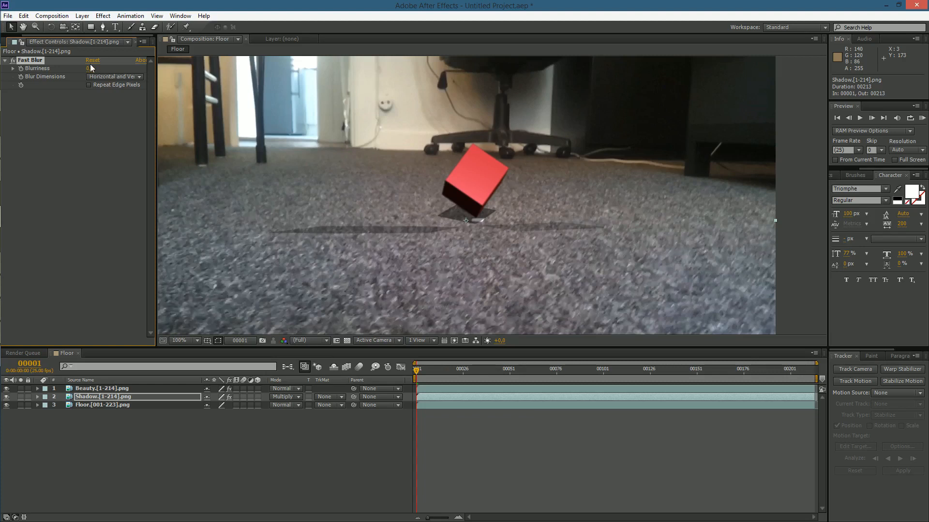
left_click_drag(90, 69, 101, 68)
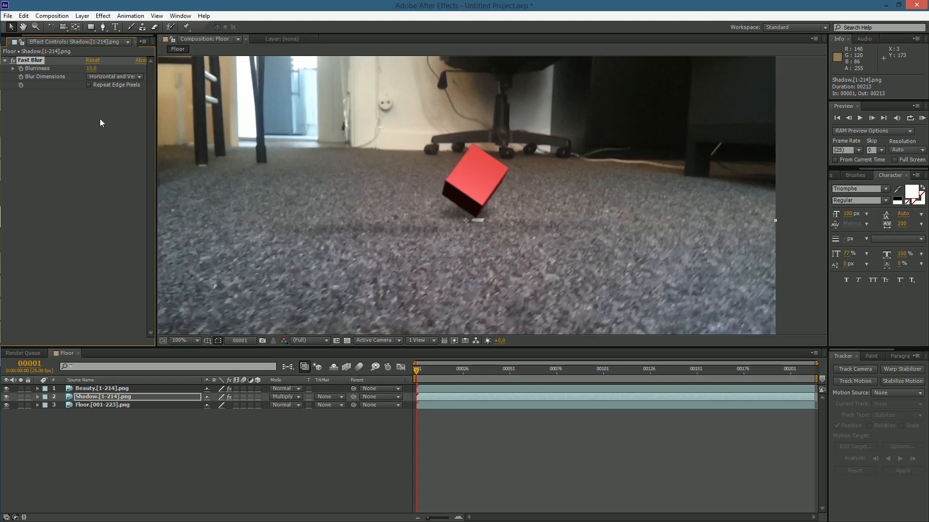
left_click_drag(439, 368, 376, 373)
Duplicate the blurred Shadow layer to darken the cube's shadow, leaving the copy's blending mode at Multiply.
left_click(185, 422)
left_click(149, 399)
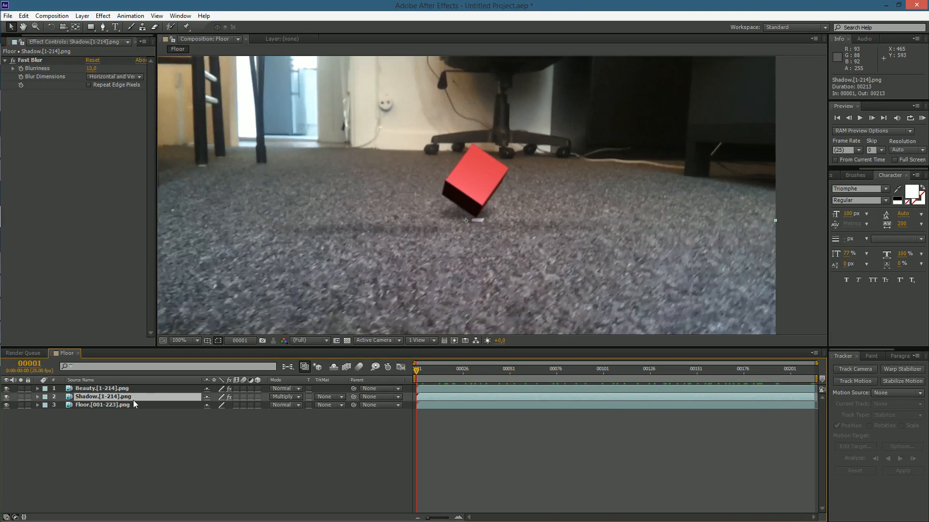
left_click(102, 420)
left_click(106, 398)
key("ctrl+d")
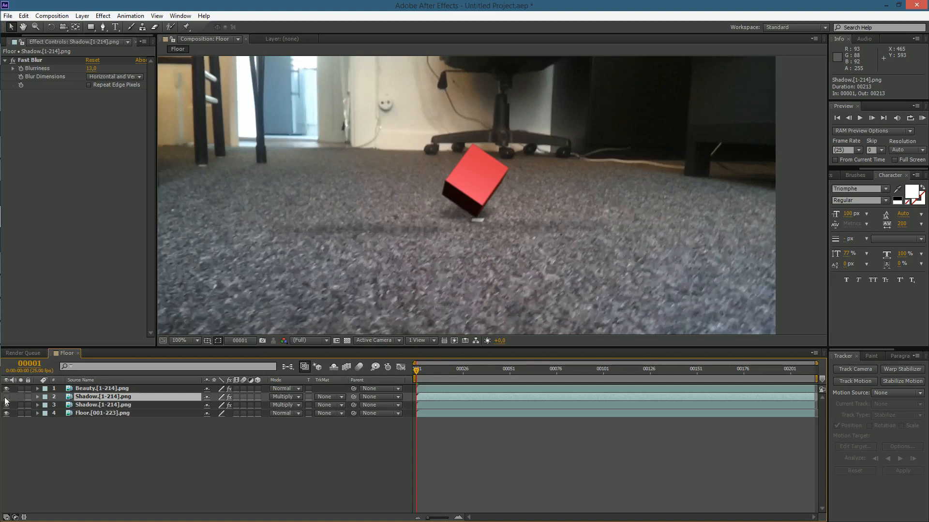
left_click(286, 397)
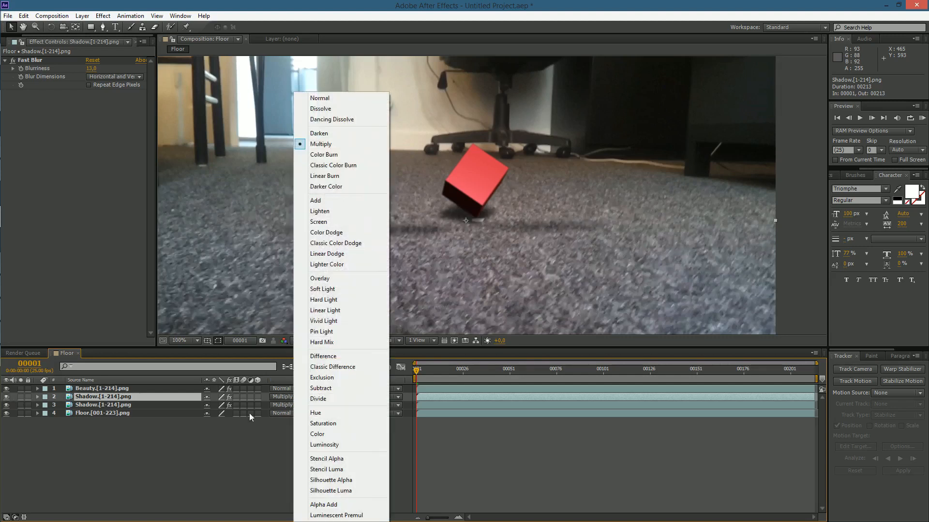
left_click(204, 436)
mouse_move(419, 369)
left_mouse_down()
mouse_move(665, 373)
mouse_move(414, 379)
left_mouse_up()
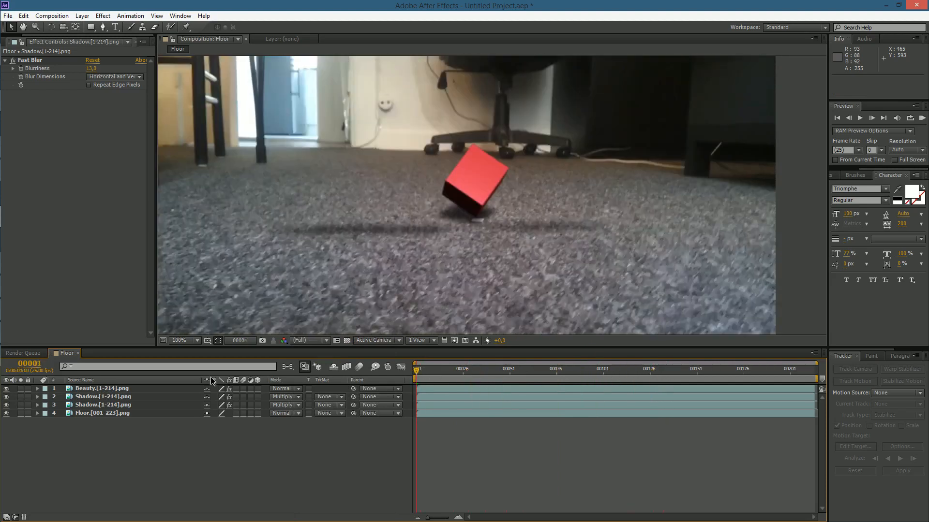
Lower the opacity of the upper Shadow layer to about 40% and collapse its properties.
left_click(114, 397)
key("t")
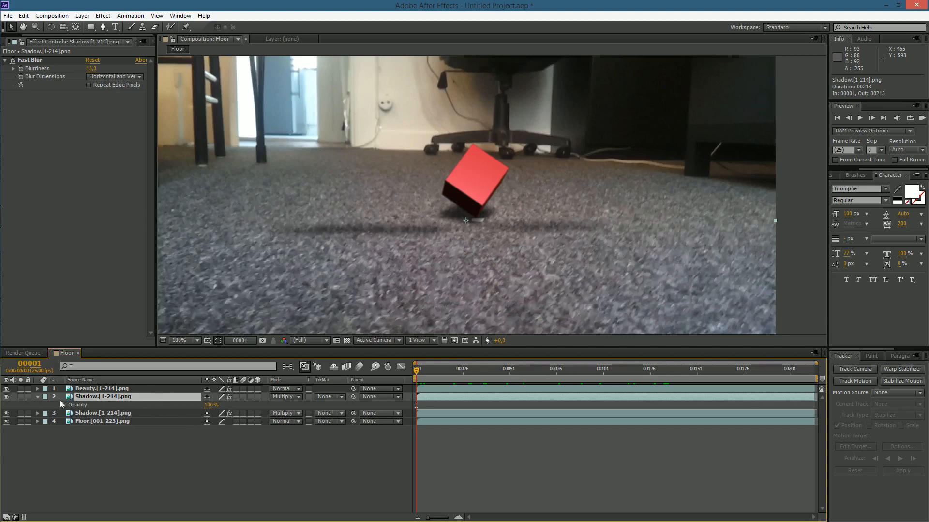
left_click(37, 397)
left_click(37, 396)
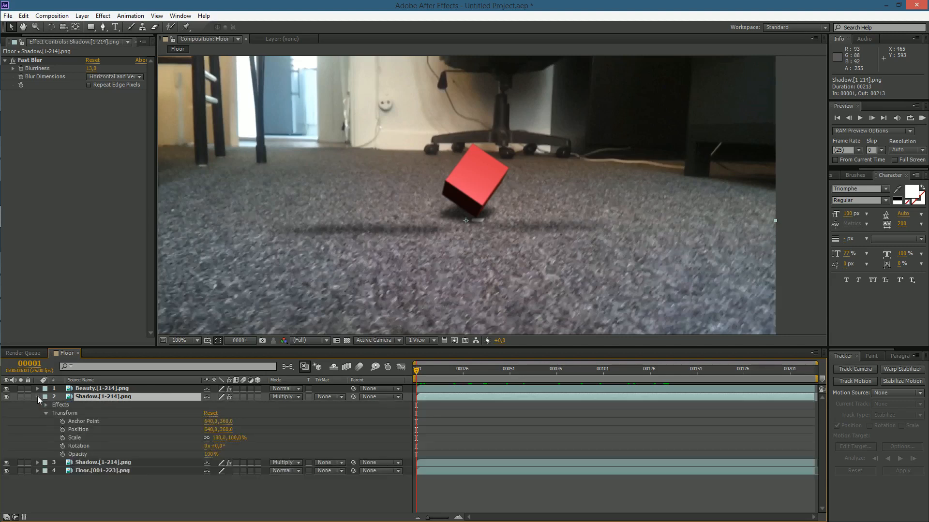
left_click(45, 412)
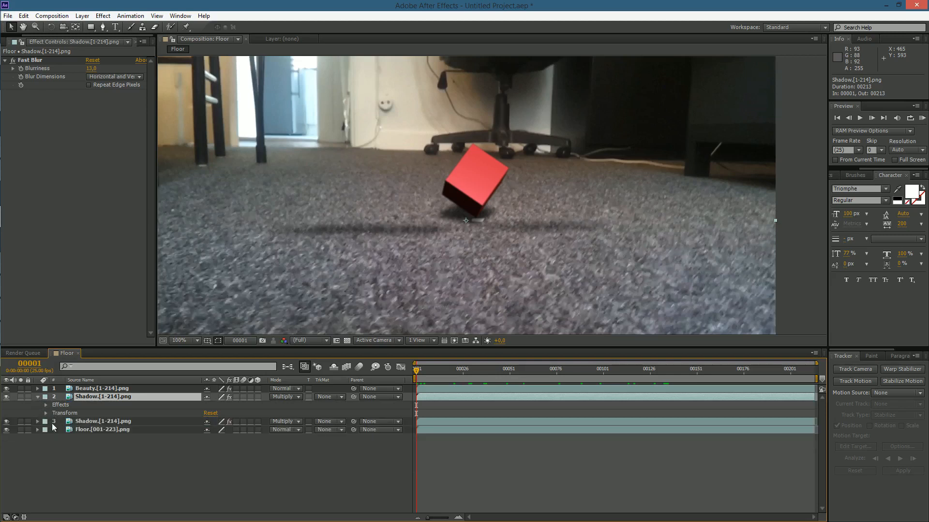
left_click(46, 413)
left_click_drag(209, 455, 168, 454)
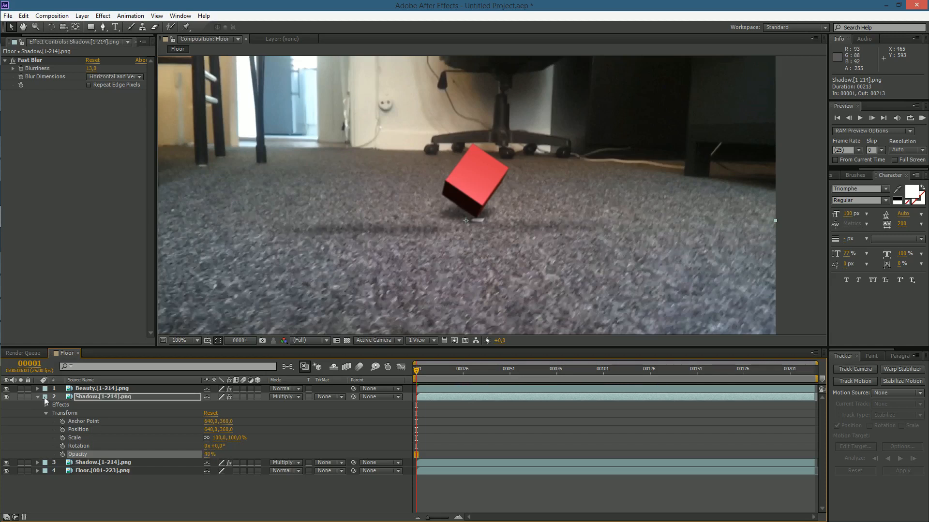
left_click(38, 397)
Scrub through the whole composition and back to frame 1 to check the cube and shadows, and select the Beauty layer.
left_click_drag(432, 373, 825, 359)
left_click_drag(812, 370, 394, 354)
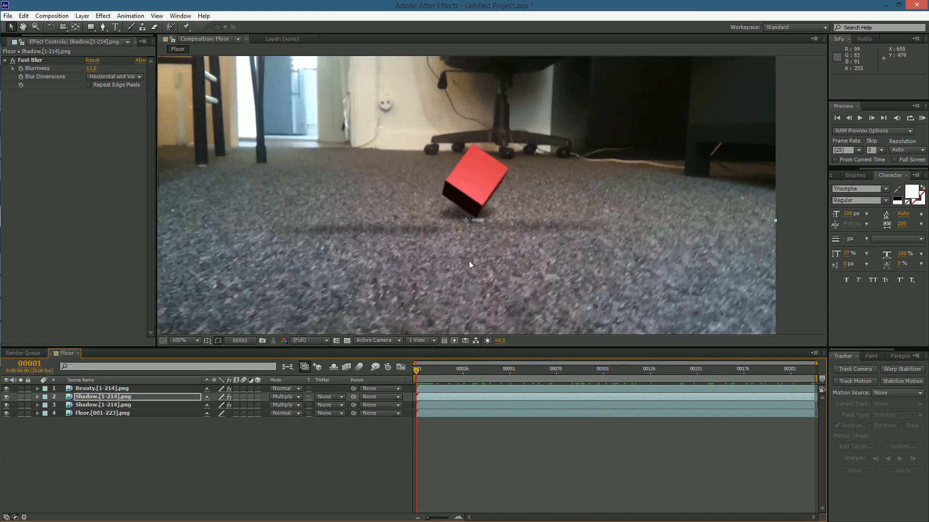
left_click(160, 441)
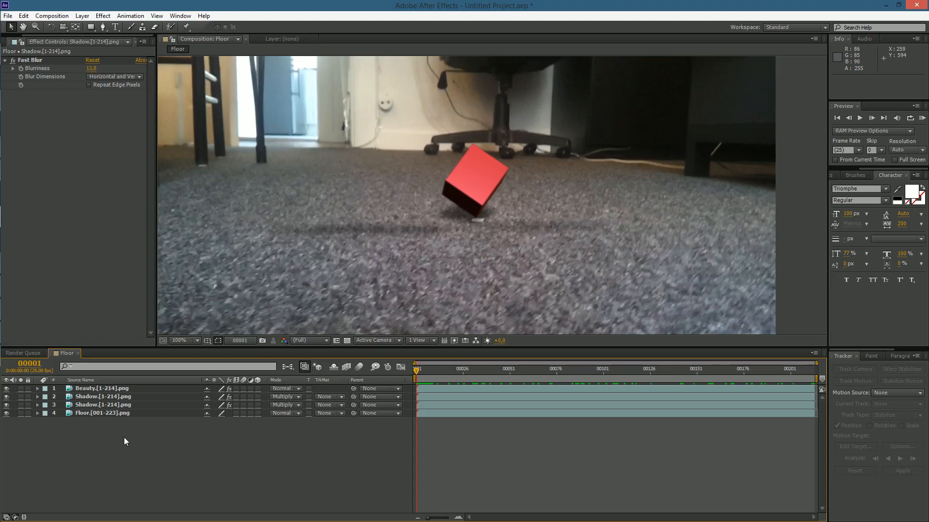
left_click(101, 397)
left_click(98, 389)
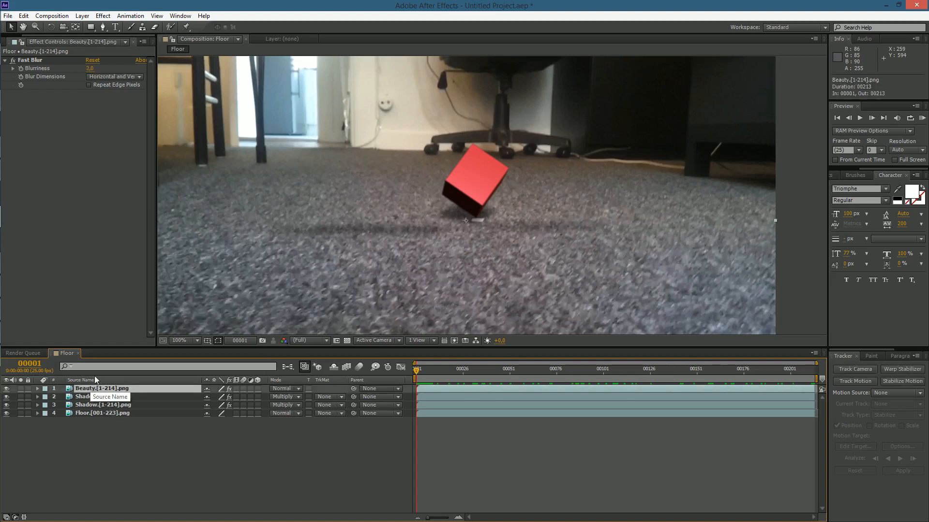
Apply the Add Grain effect to the Beauty layer and set its Viewing Mode to Final Output.
left_click(104, 15)
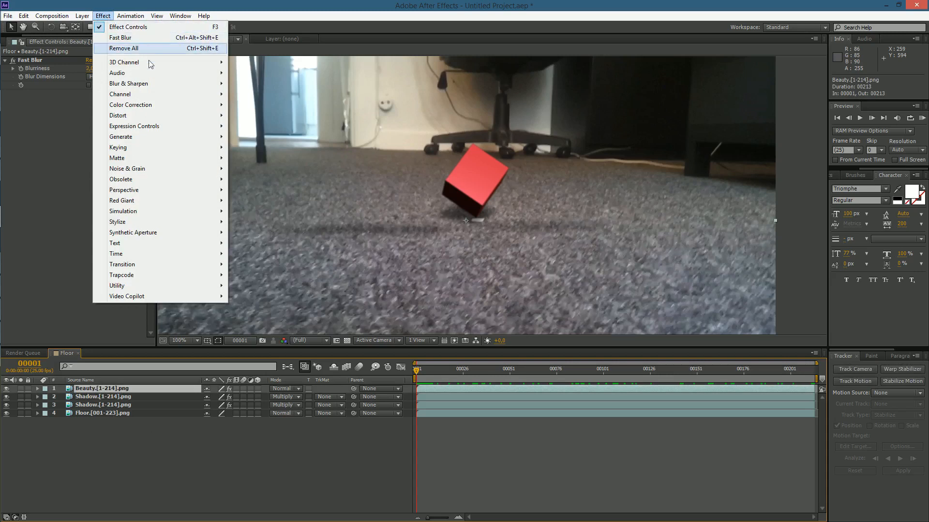
mouse_move(183, 169)
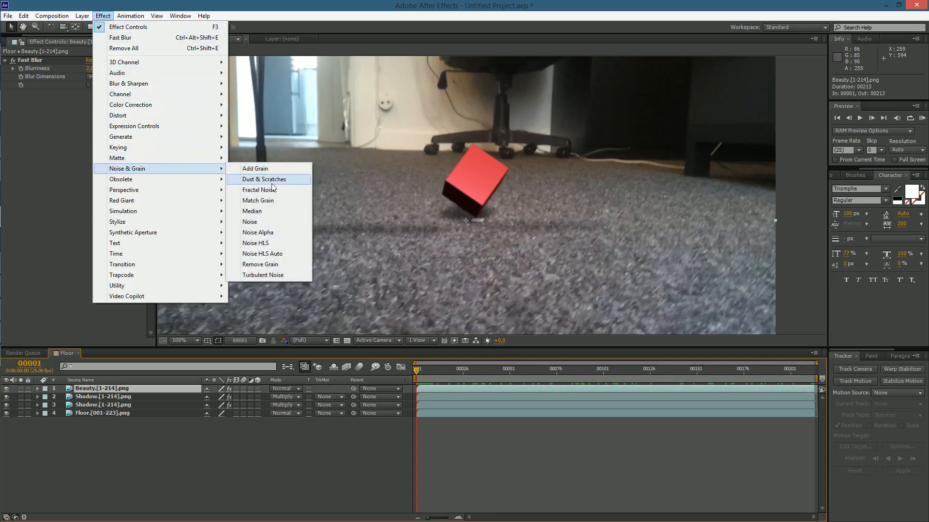
left_click(266, 170)
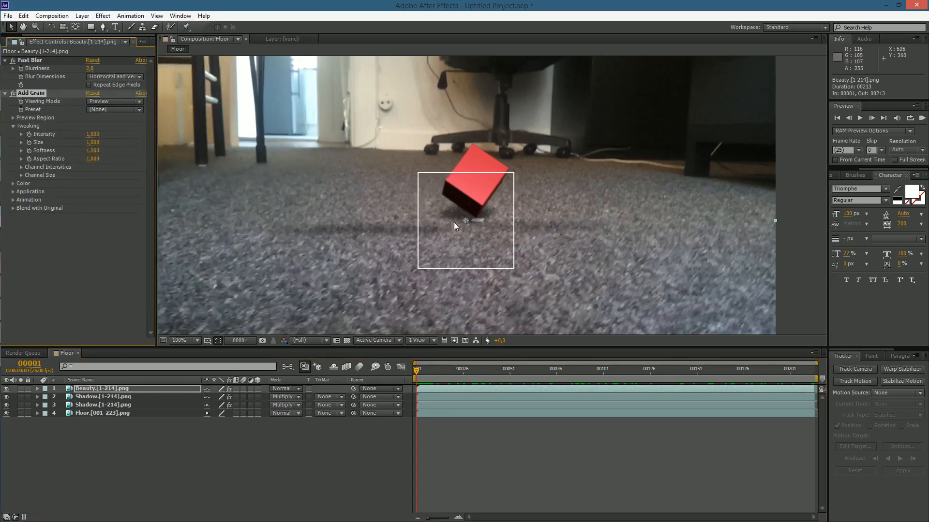
key("period")
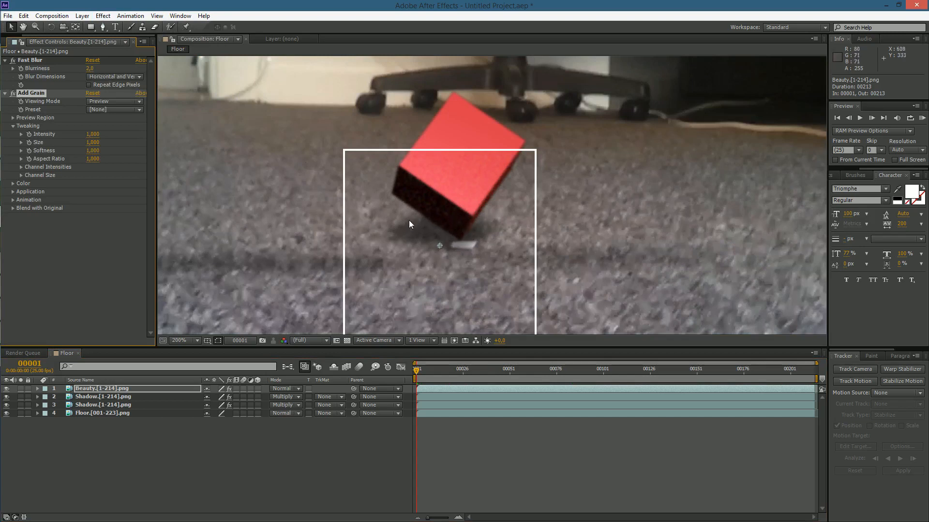
left_click(123, 101)
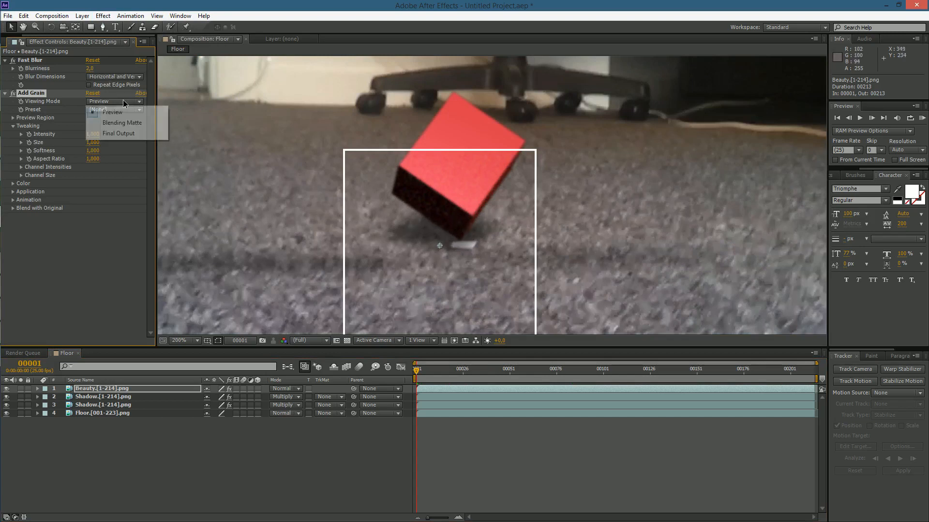
left_click(129, 133)
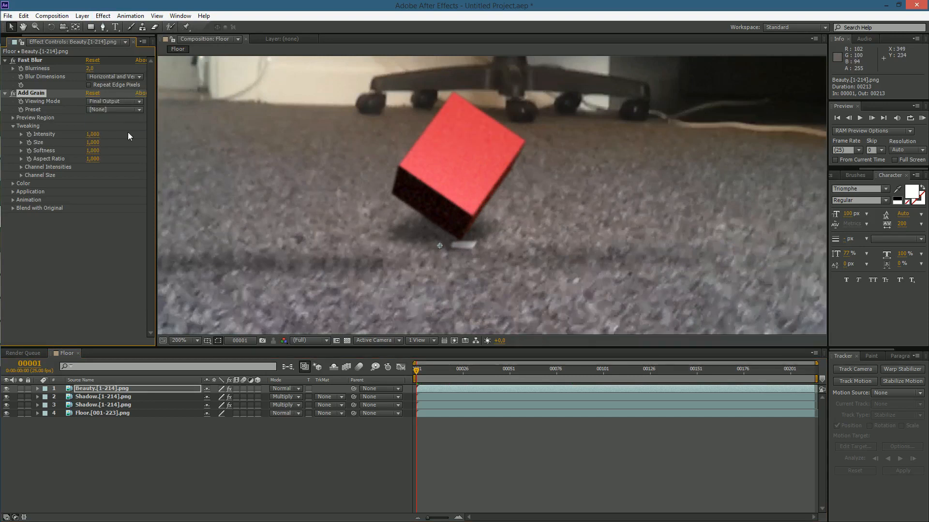
Lower the Add Grain Intensity on the Beauty layer to 0.3 and scrub through the frames to check the cube's grain.
left_click_drag(410, 164, 498, 229)
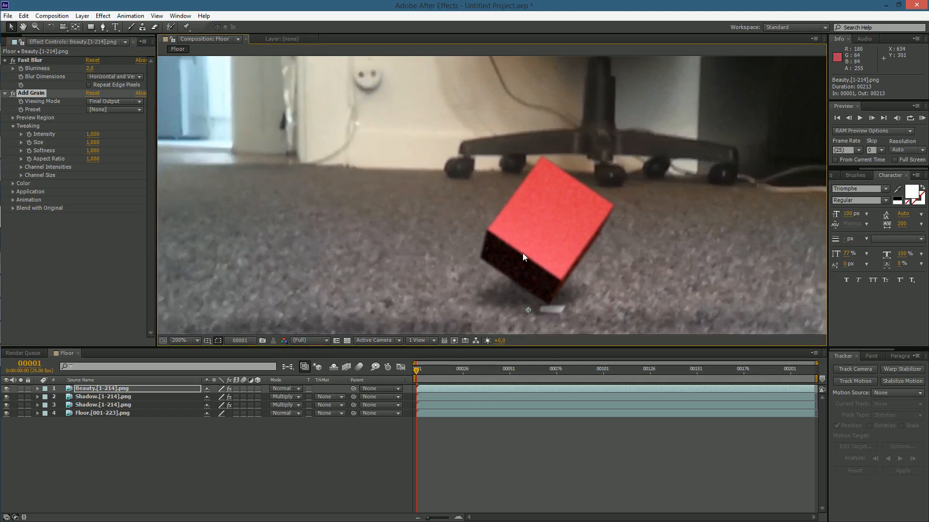
middle_click_drag(485, 155, 487, 193)
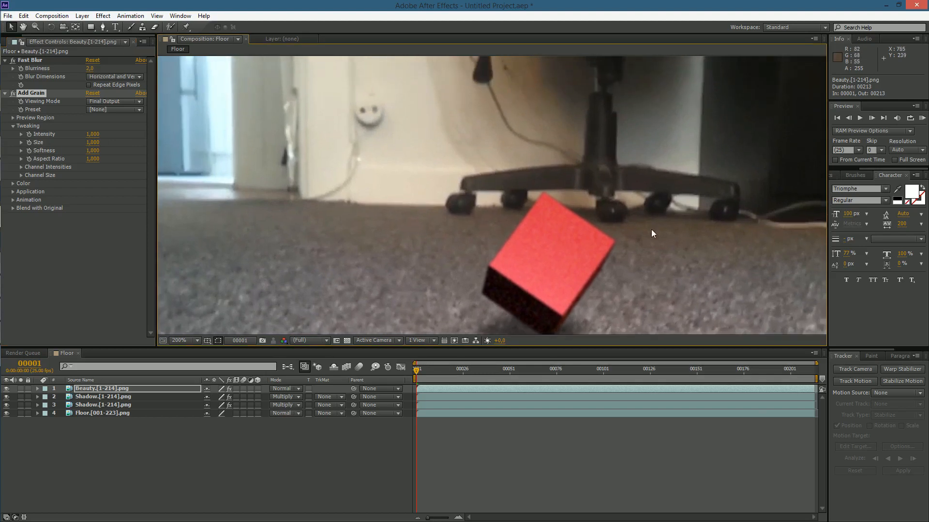
middle_click_drag(629, 243, 562, 204)
middle_click_drag(455, 241, 482, 200)
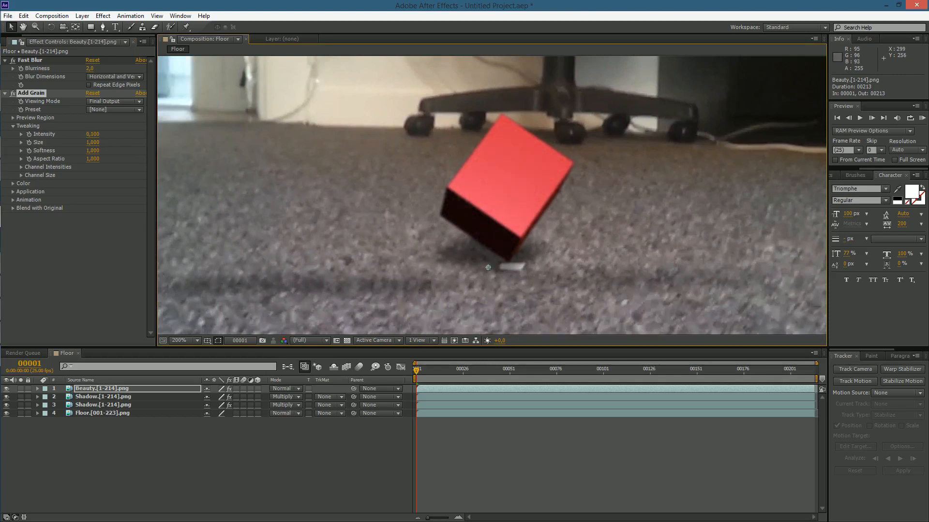
left_click_drag(92, 134, 107, 134)
scroll(356, 175, "down", 2)
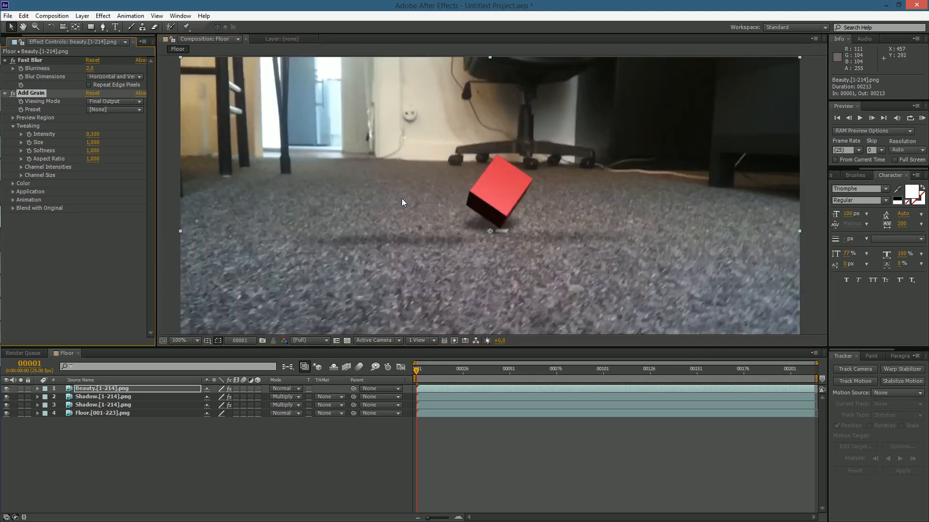
left_click_drag(473, 372, 582, 376)
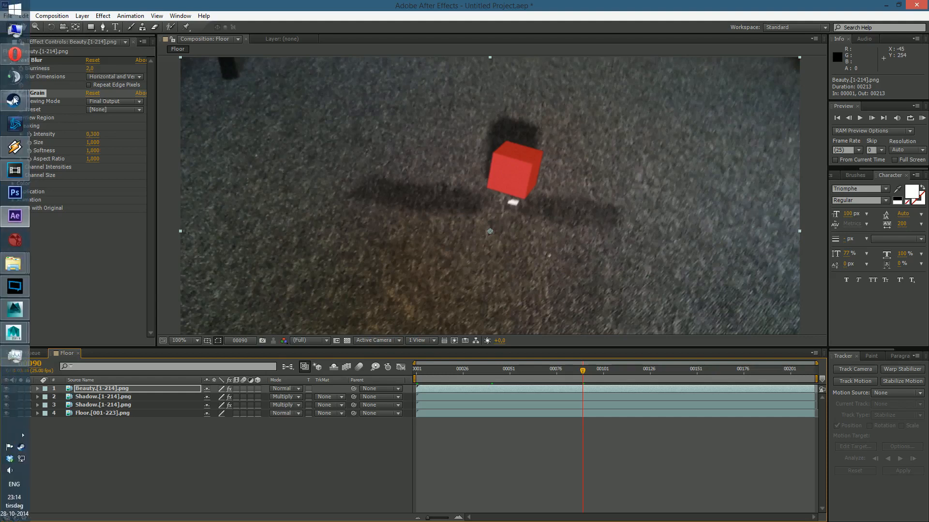
left_click_drag(583, 370, 697, 371)
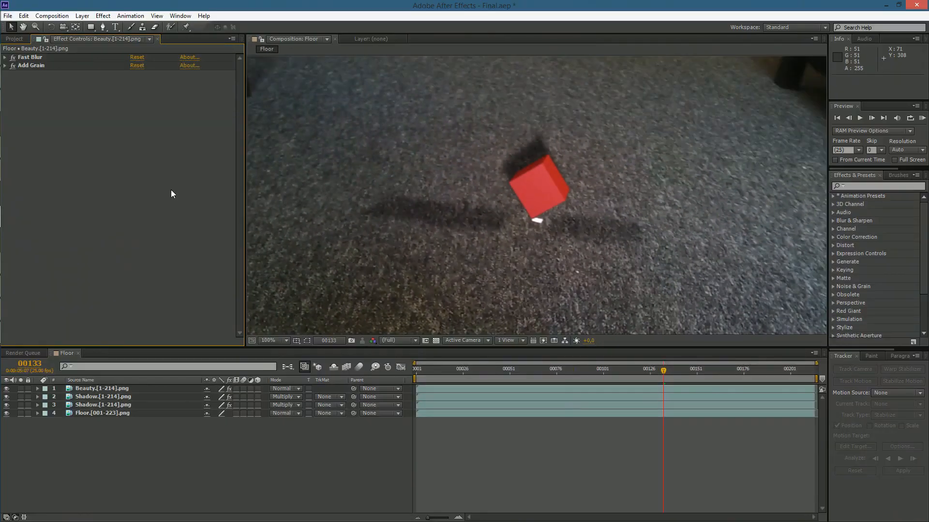
Apply SA Color Finesse 3 to the Beauty layer and shift the Highlights hue slightly toward cyan in its Simplified Interface.
left_click(102, 16)
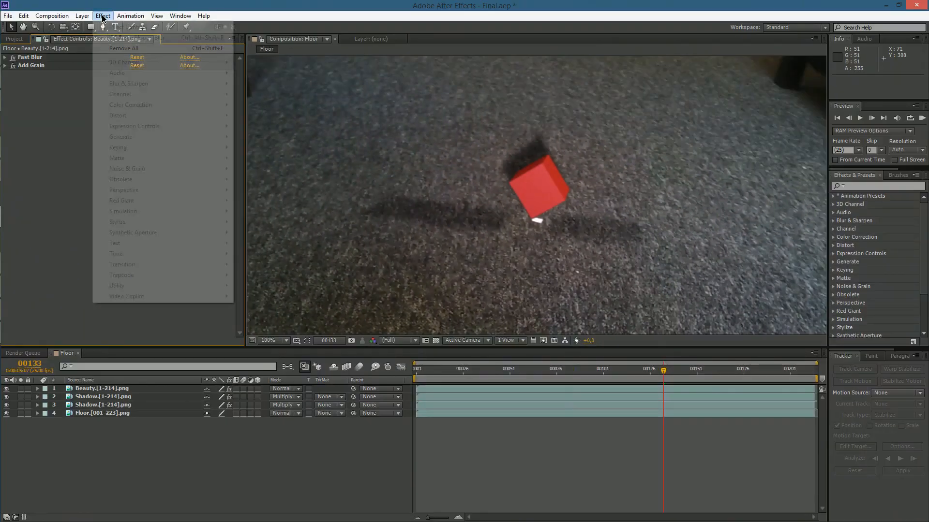
left_click(98, 388)
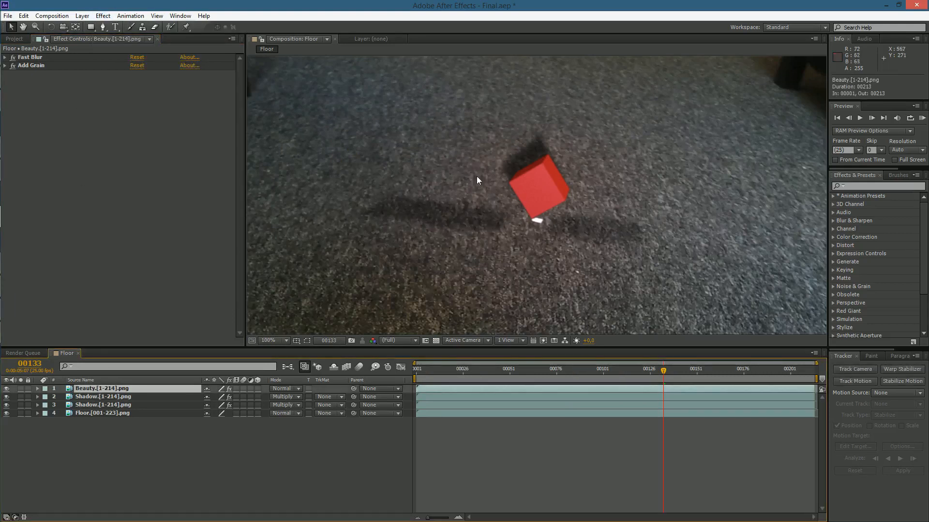
left_click(102, 16)
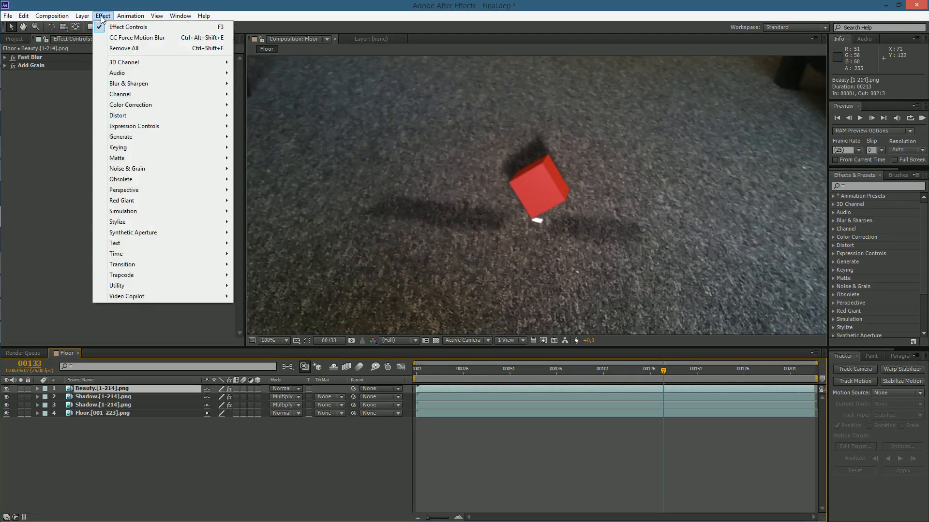
mouse_move(144, 111)
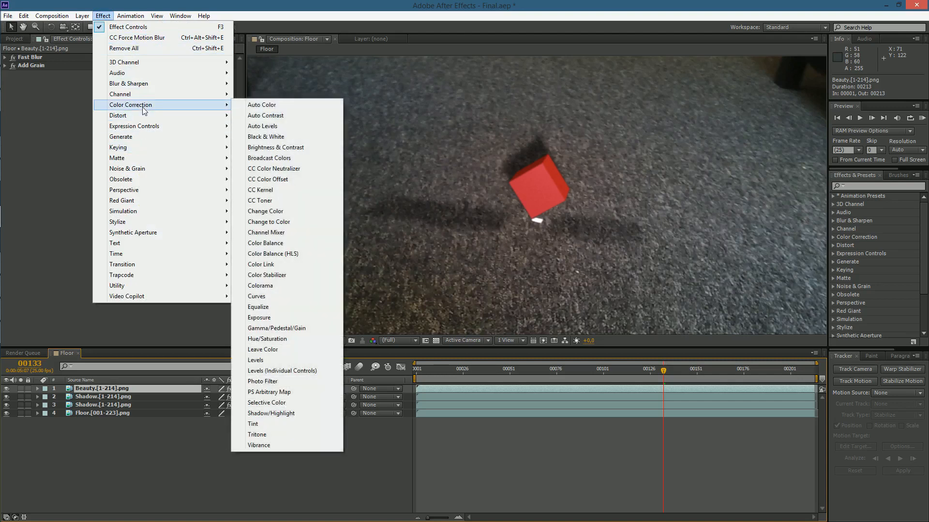
mouse_move(140, 234)
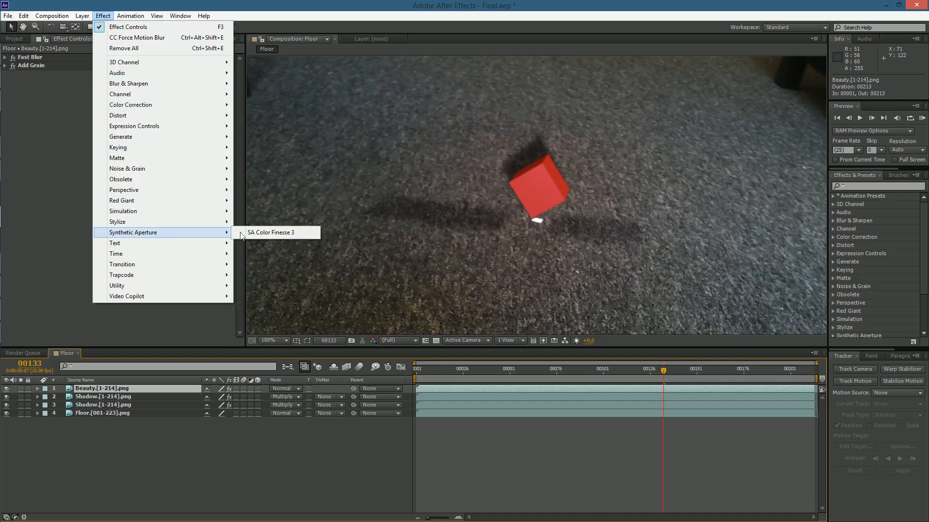
left_click(282, 234)
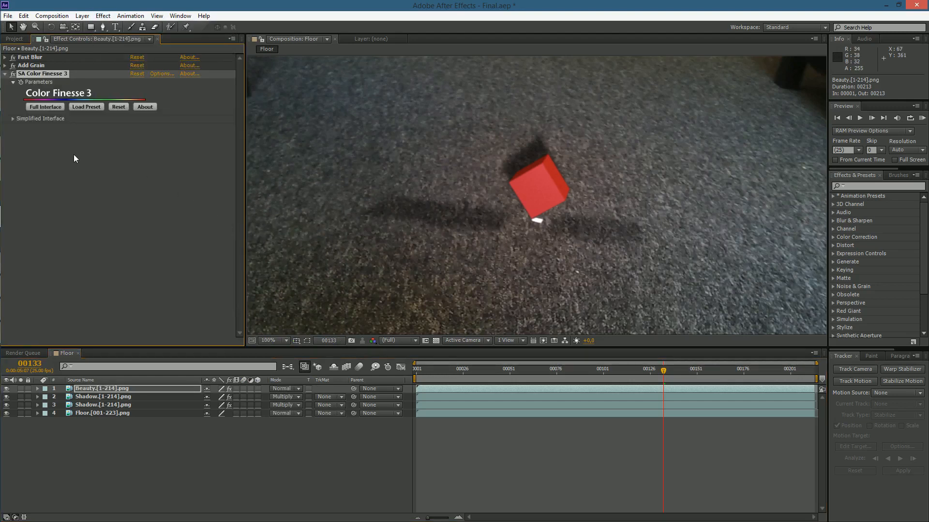
left_click(13, 119)
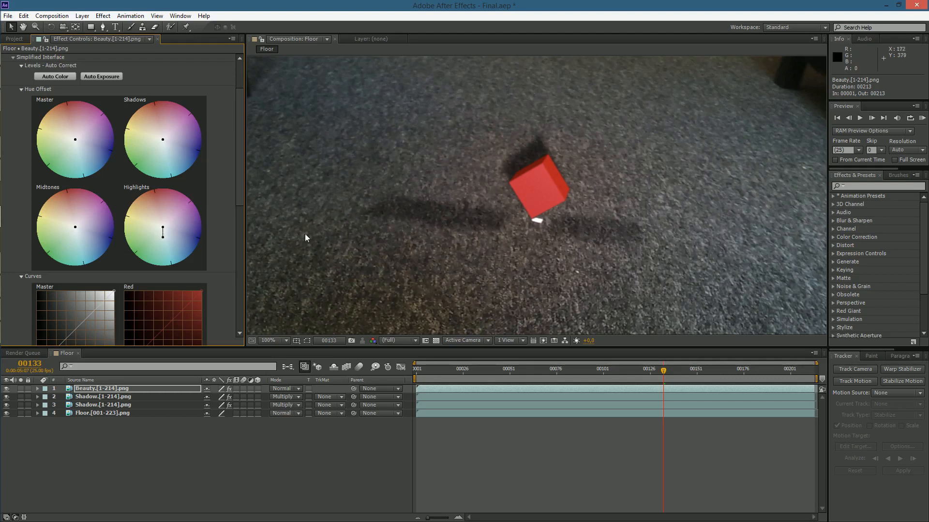
Offset the Midtones hue slightly toward cyan-blue at frame 206 and check the cube's color at several earlier frames.
left_click(752, 376)
left_click_drag(754, 376, 805, 377)
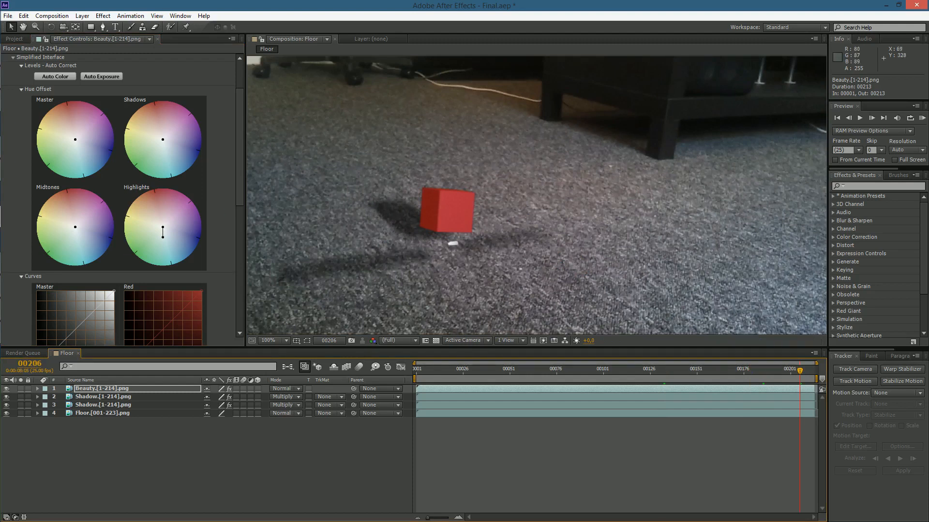
left_click_drag(75, 228, 79, 235)
key("KP_0")
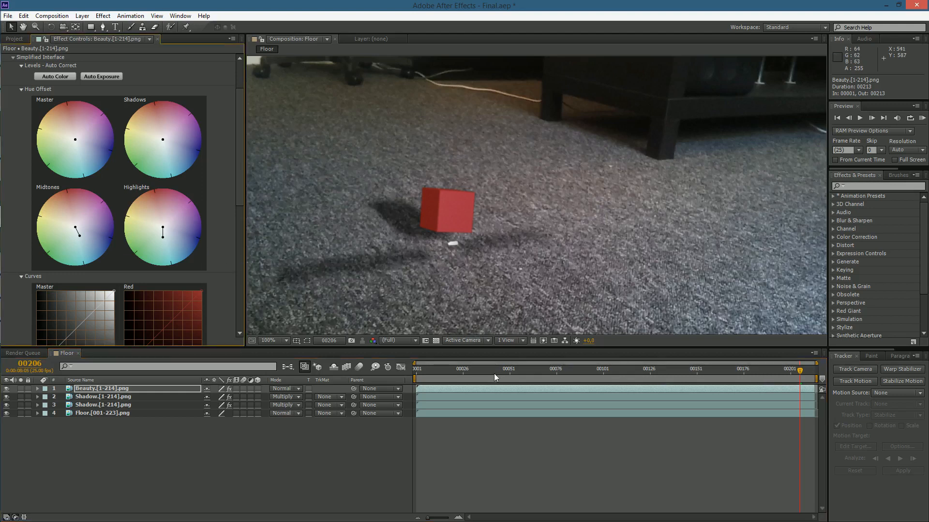
left_click(547, 371)
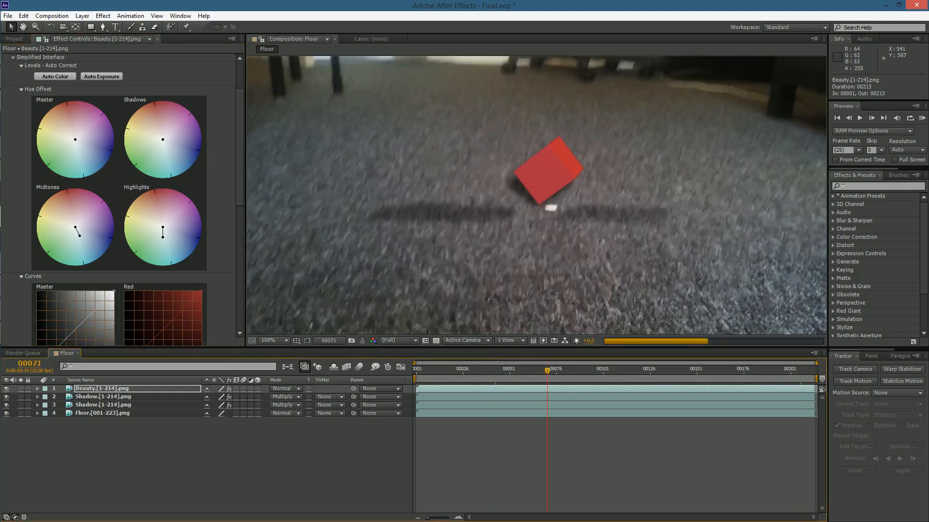
left_click(446, 371)
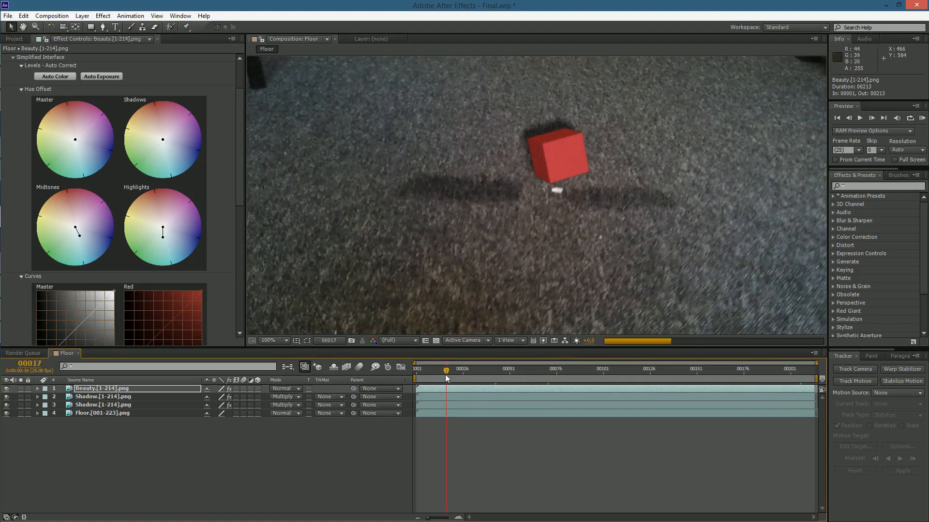
left_click(556, 371)
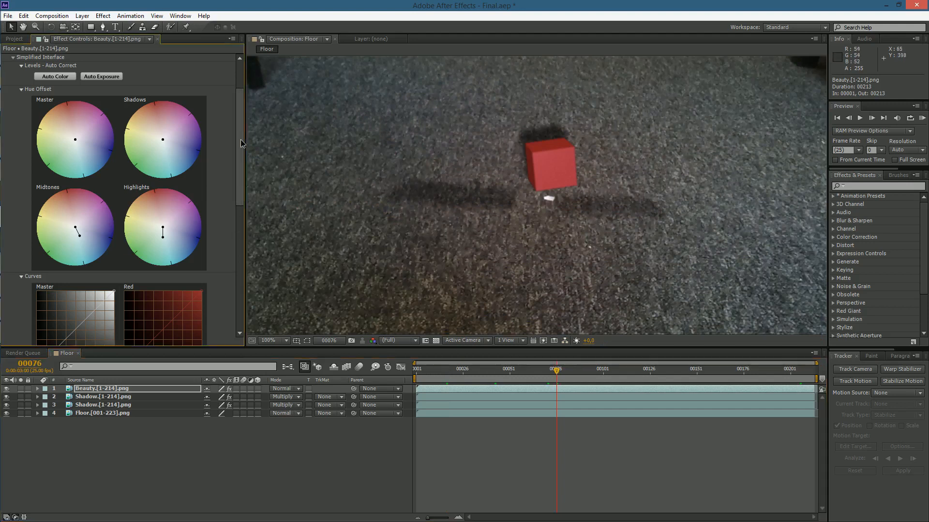
Collapse SA Color Finesse 3 and move the Add Grain effect below it in the Beauty layer's effect order.
scroll(239, 145, "up", 3)
left_click(5, 74)
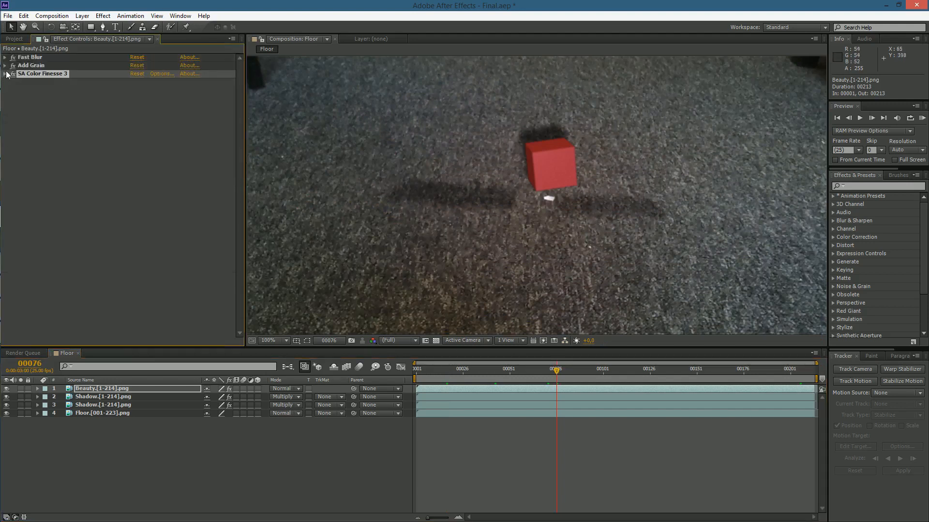
left_click(13, 65)
left_click_drag(35, 65, 35, 84)
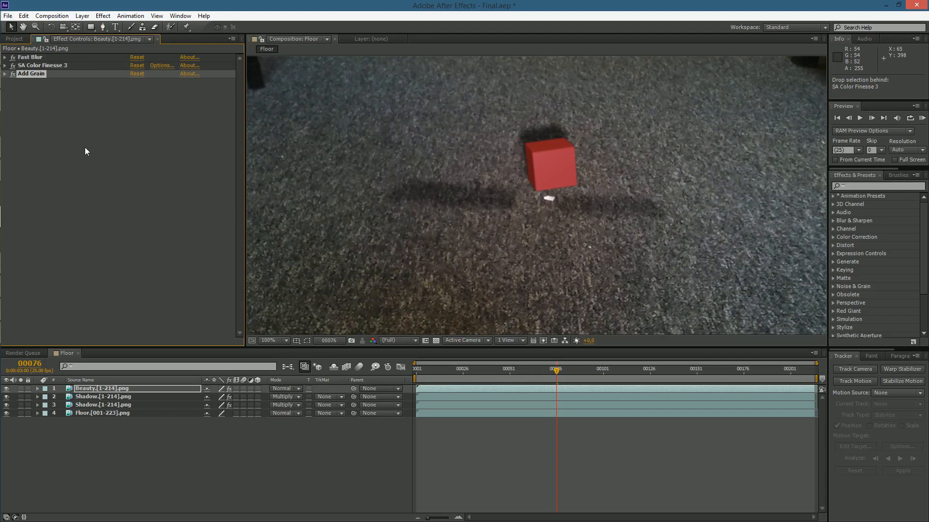
left_click(63, 147)
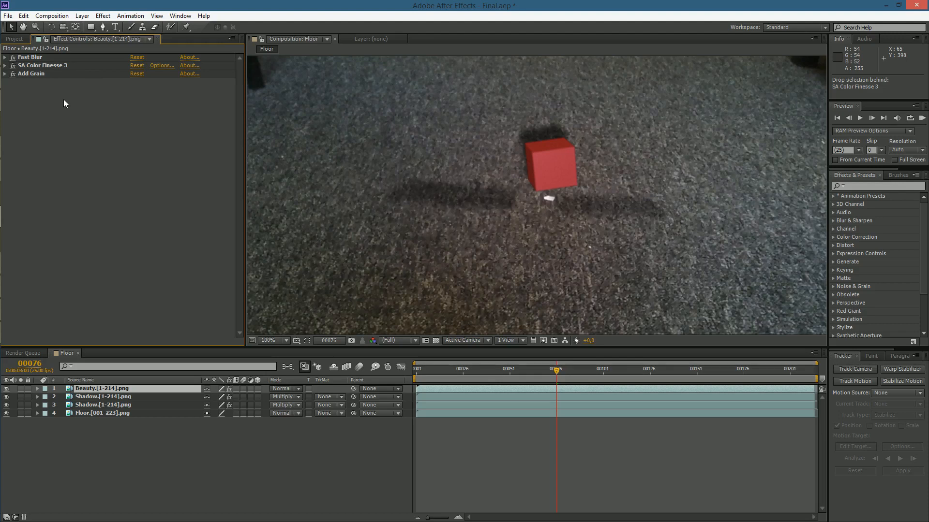
Apply CC Force Motion Blur to the Beauty layer and place it above Add Grain in the effect order.
left_click(101, 18)
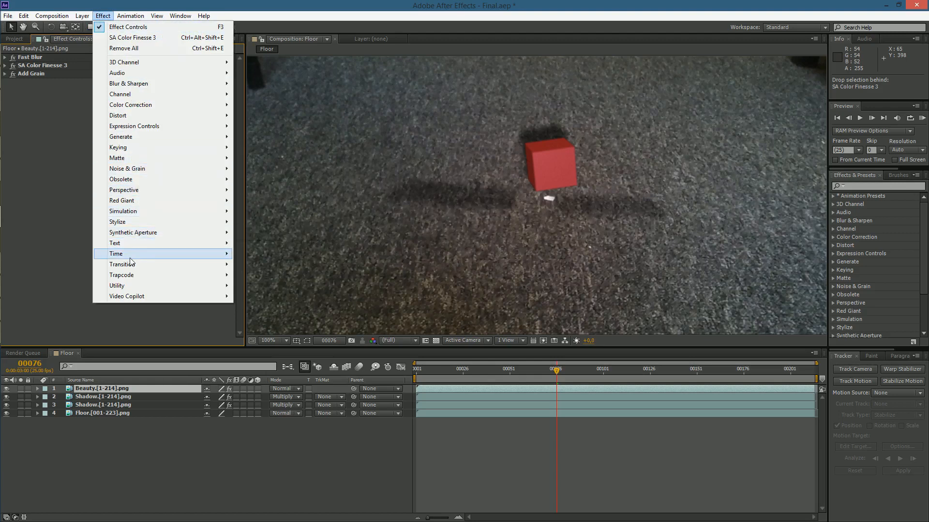
mouse_move(130, 255)
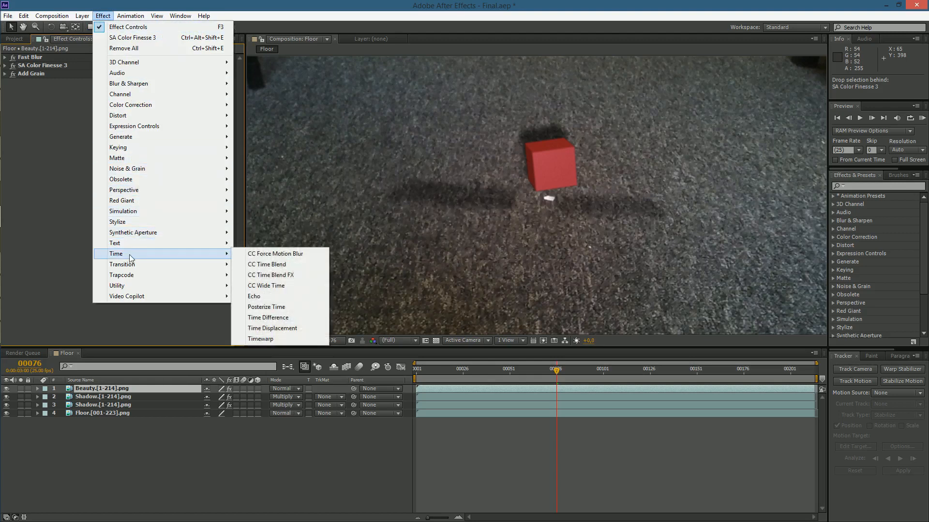
left_click(284, 257)
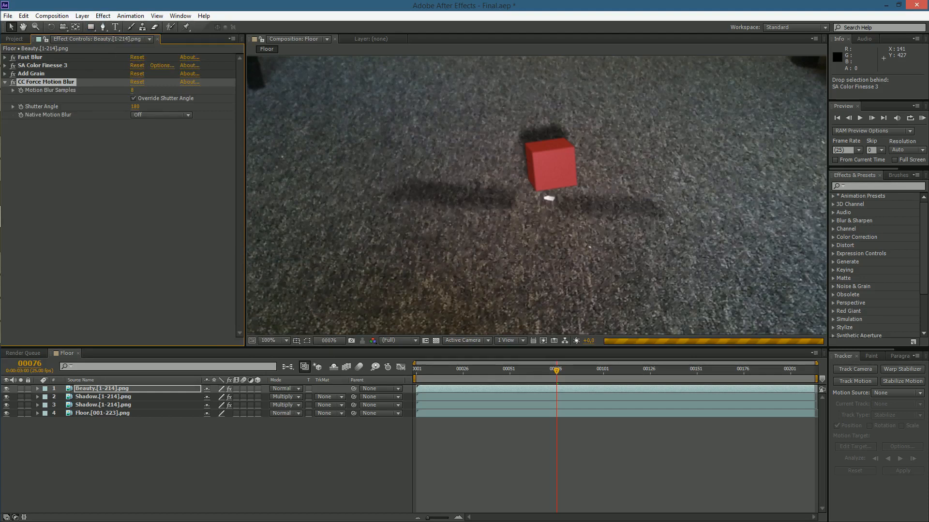
left_click_drag(42, 75, 46, 177)
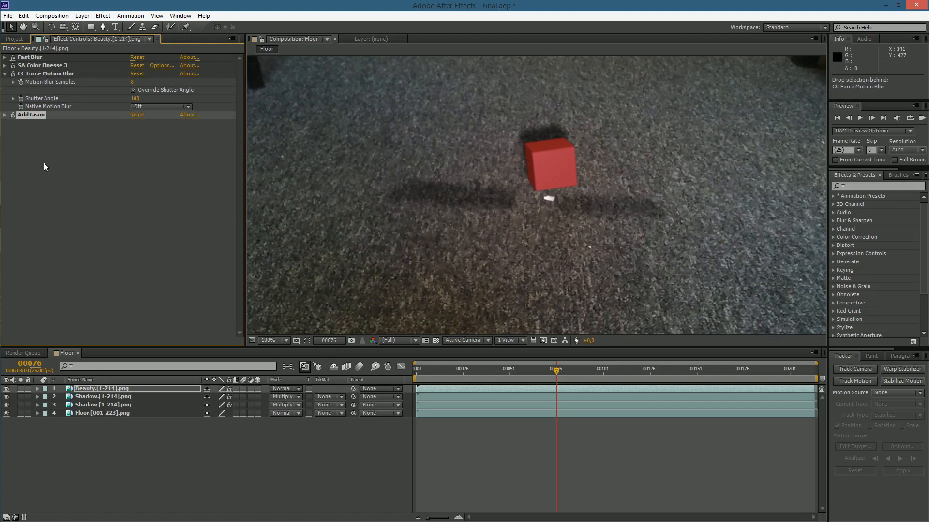
left_click(53, 76)
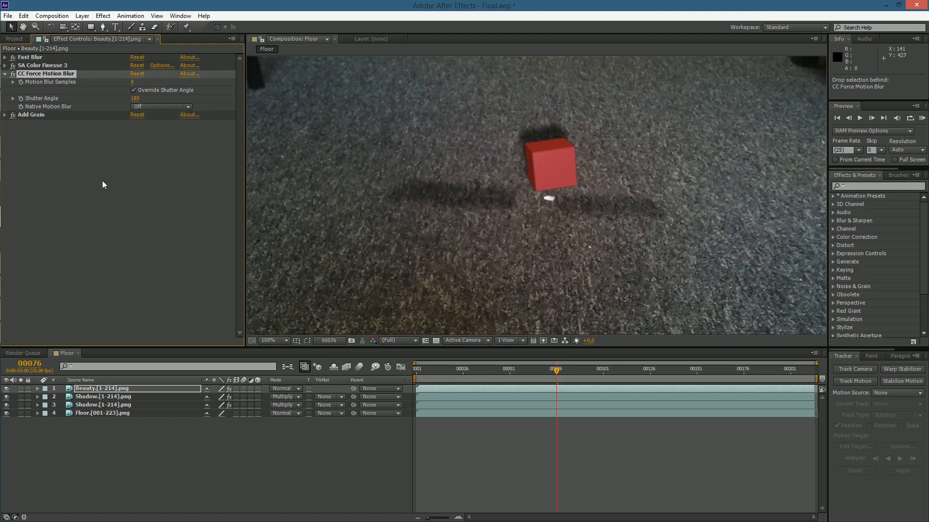
Enable frame blending for the Floor composition and the Beauty layer, and check the cube at frame 59.
left_click(346, 368)
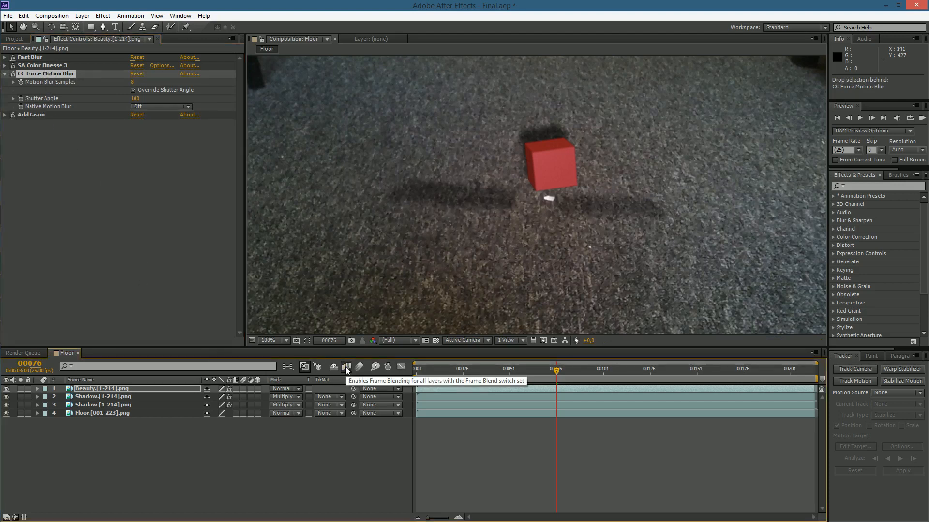
left_click(237, 389)
left_click(236, 389)
left_click(524, 374)
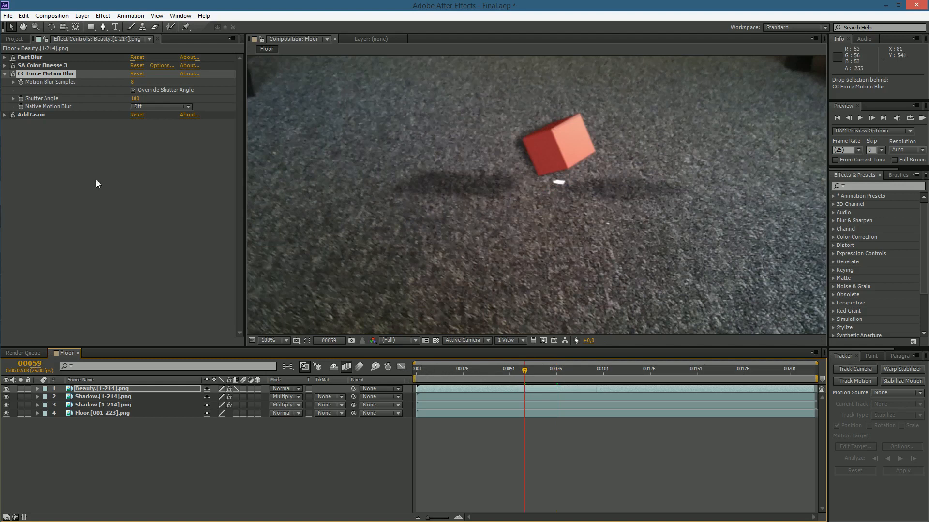
Add the Floor composition to the render queue and delete the older unqueued Floor item.
left_click(52, 16)
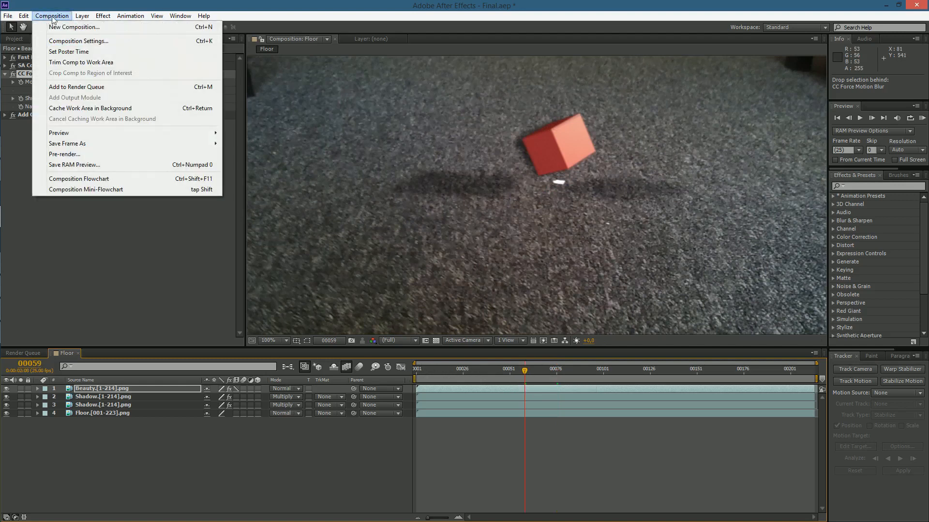
left_click(80, 88)
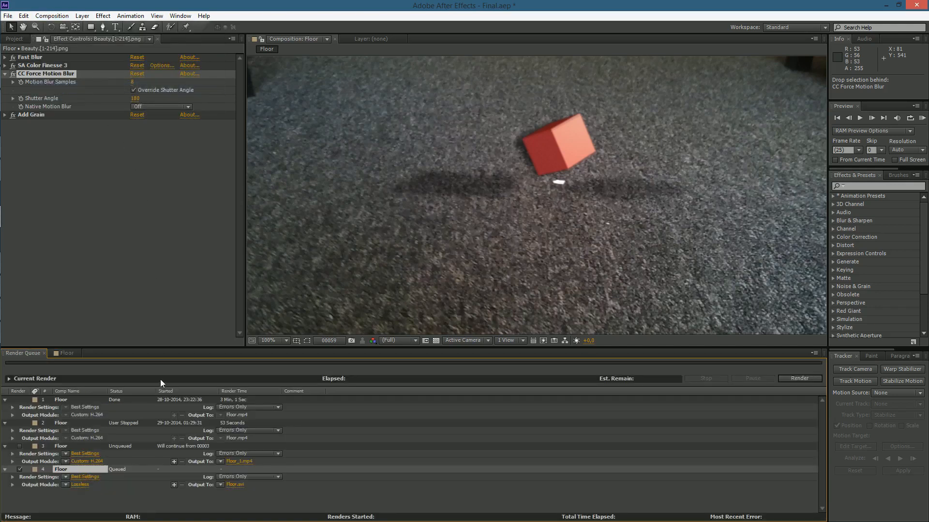
left_click(69, 447)
key("Delete")
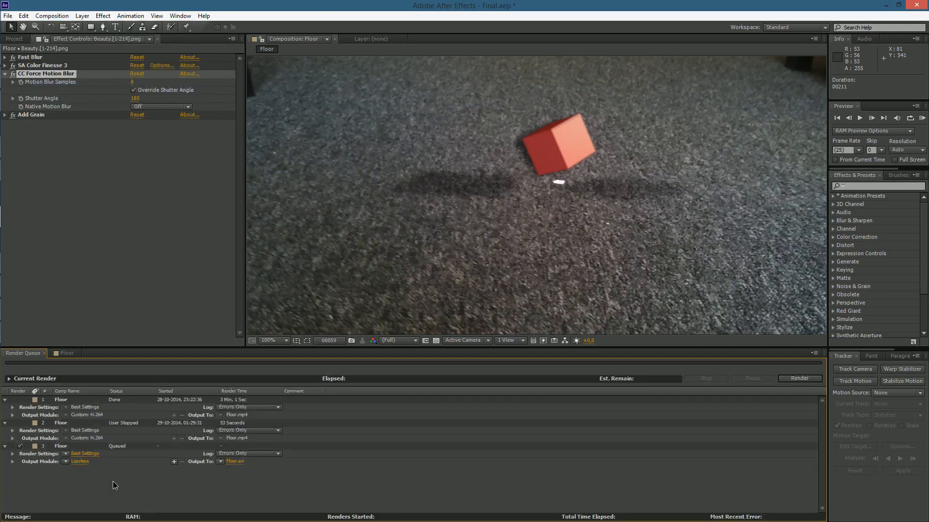
Set the queued Floor item's output module format to H.264.
left_click(79, 461)
left_click(264, 145)
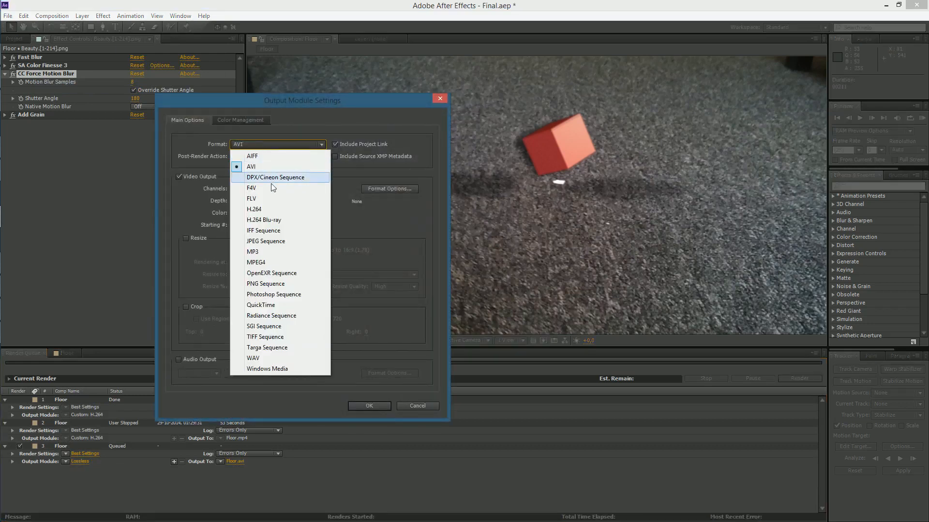
left_click(266, 209)
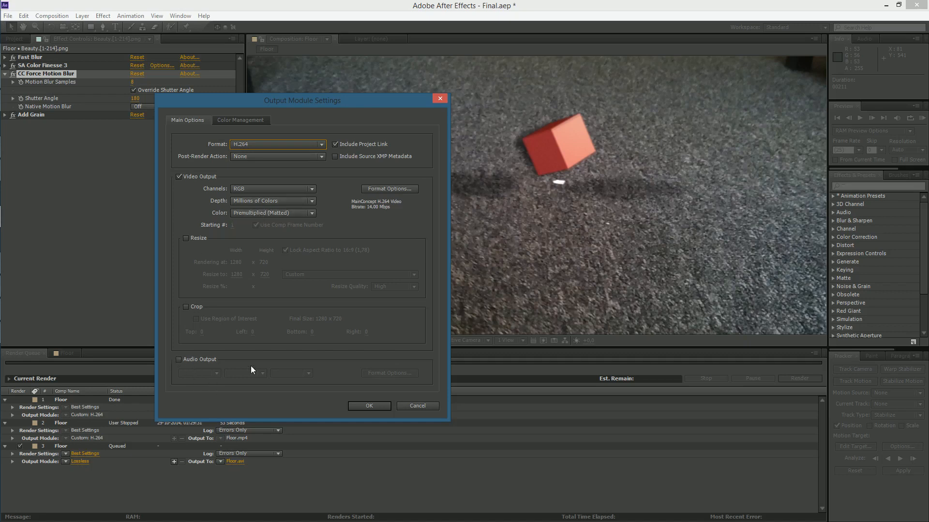
left_click(350, 408)
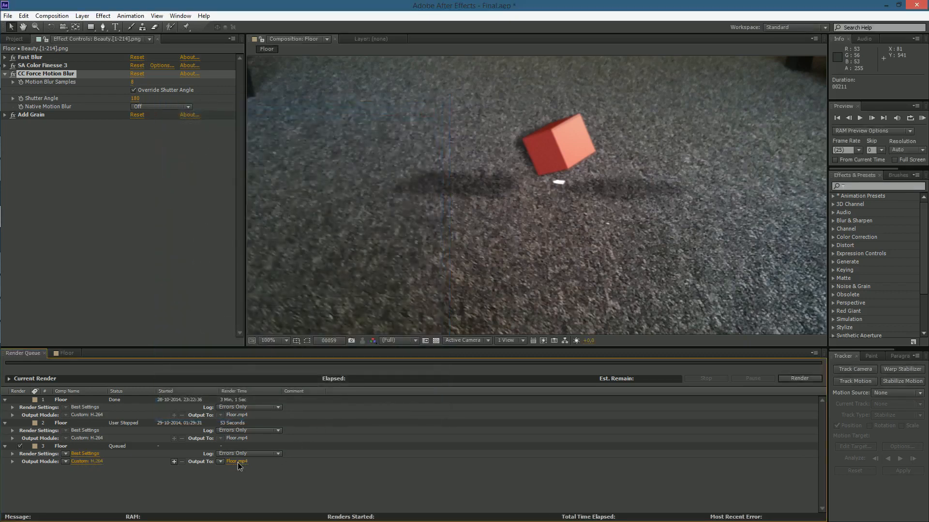
Name the output file Floor2.mp4 in the AAU-Teachings folder and start rendering the queued Floor item.
left_click(237, 461)
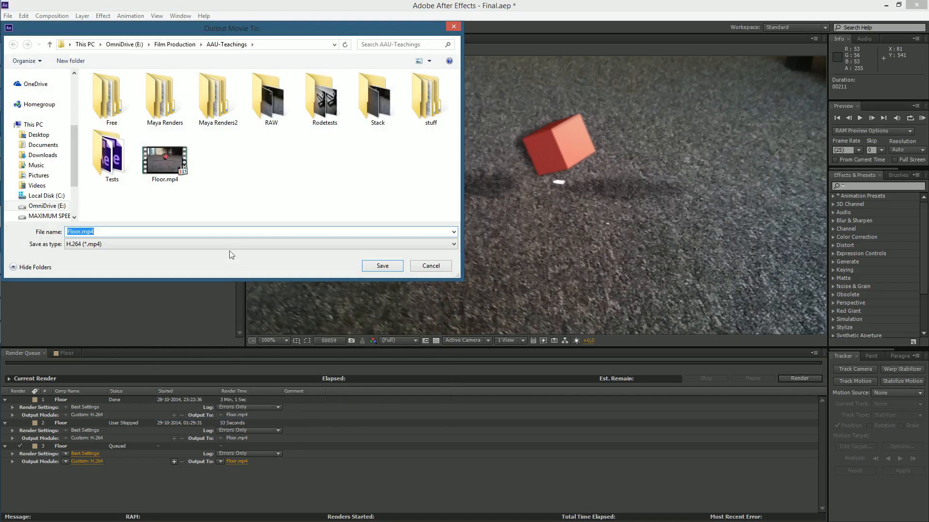
left_click(235, 216)
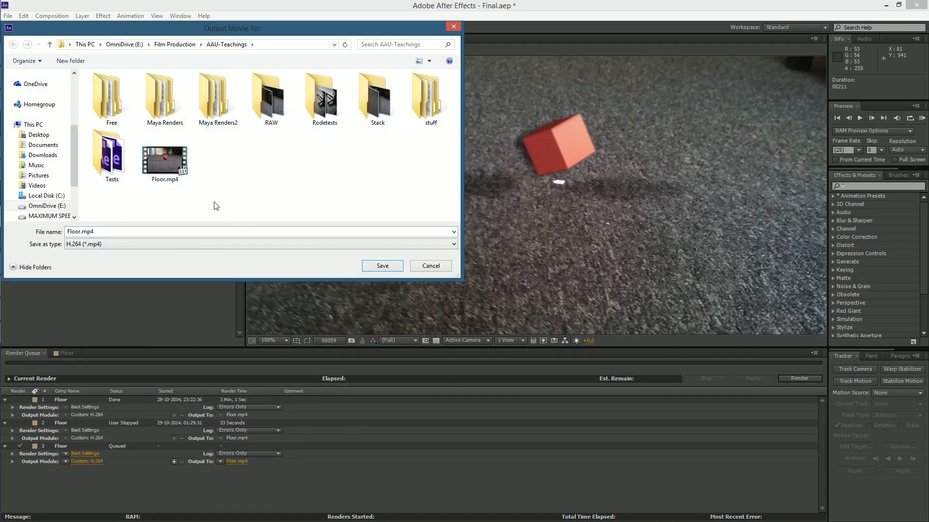
left_click(80, 232)
type("Floor2.mp4")
left_click(385, 267)
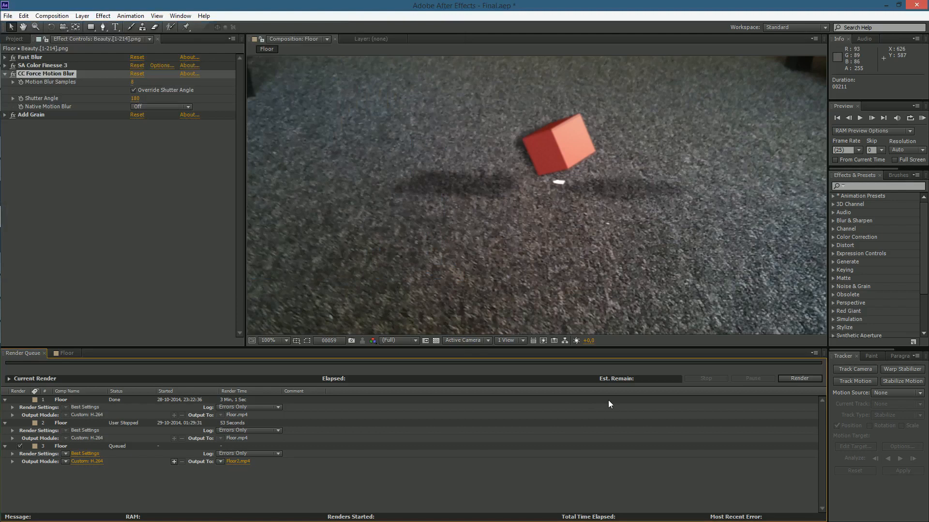
left_click(798, 378)
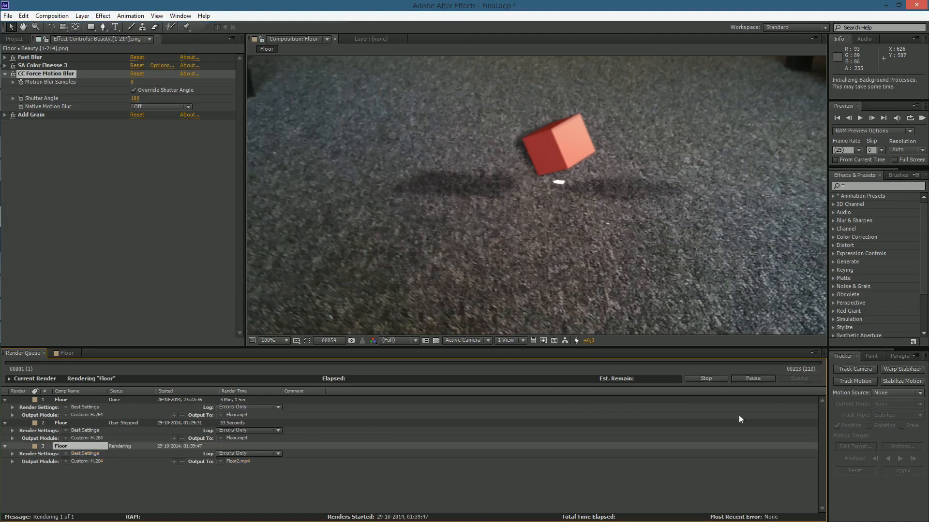